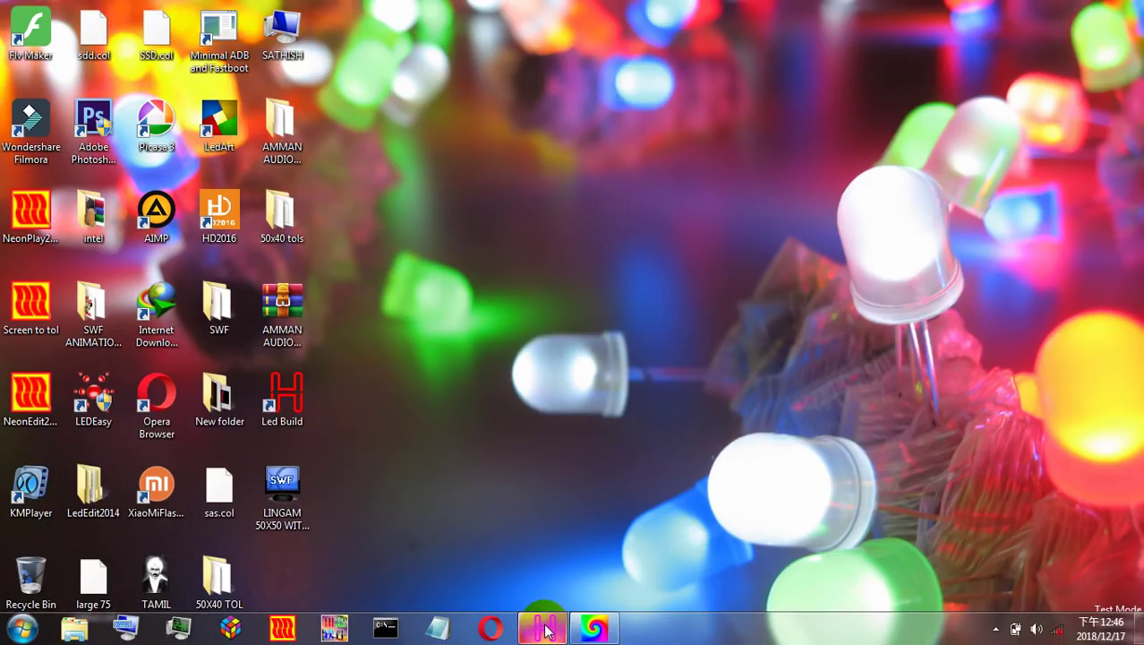
Switch to LedEdit 2014 and auto-configure the project with 50 horizontal and 50 vertical pixels.
{"action": "mouse_move", "coordinate": [550, 630]}
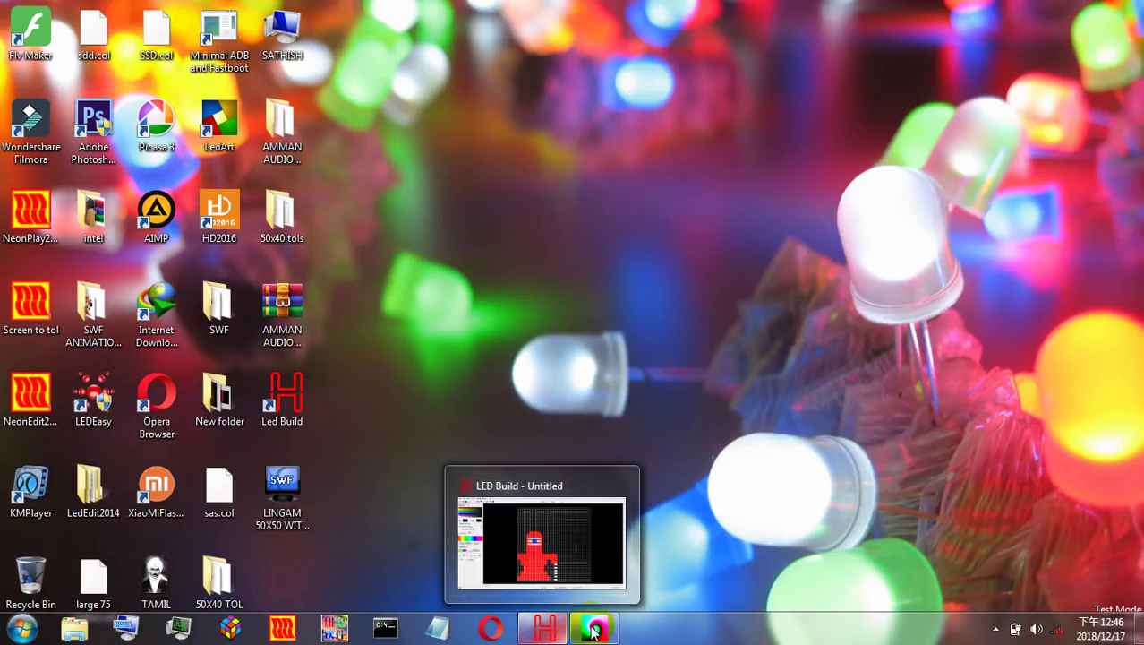
{"action": "left_click", "coordinate": [592, 632]}
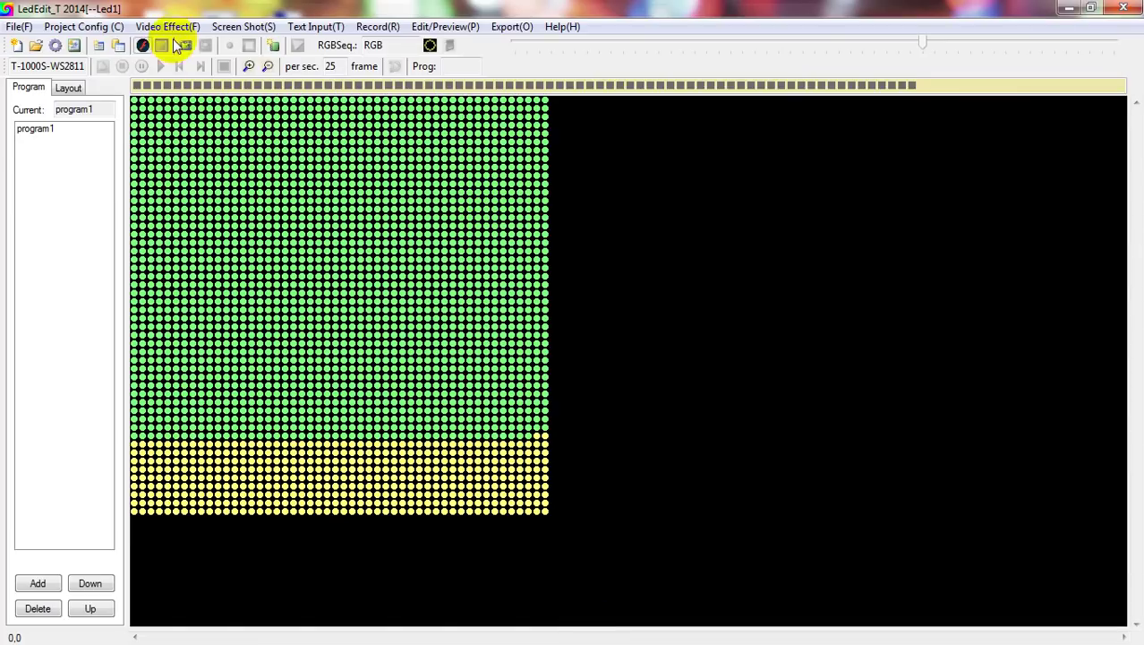
{"action": "left_click", "coordinate": [56, 46]}
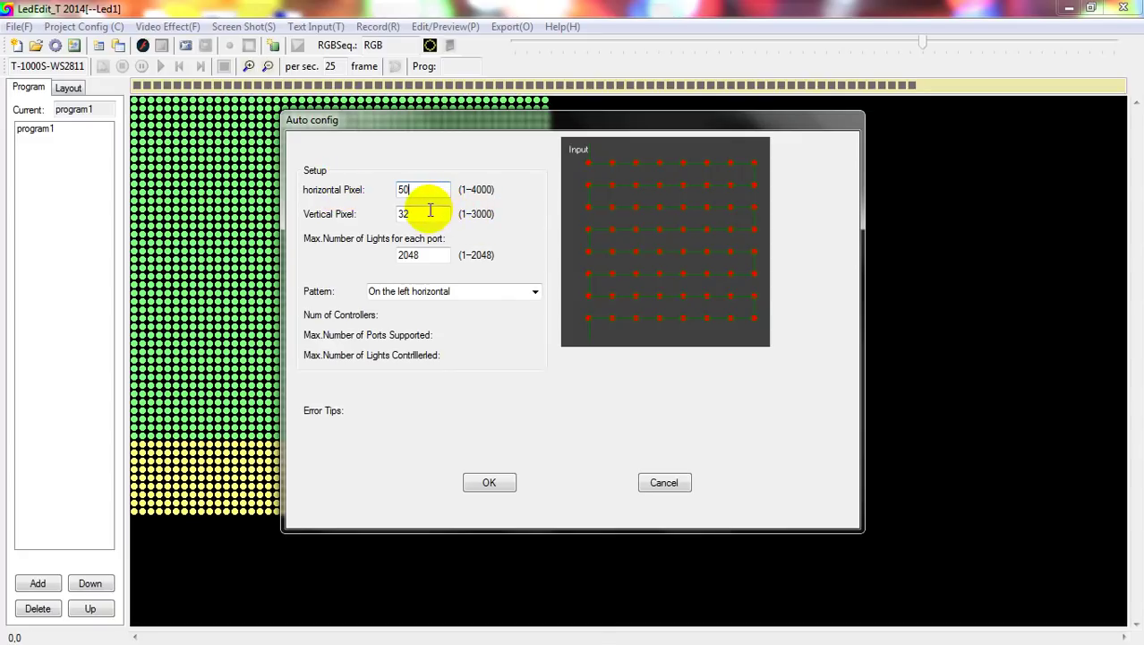
{"action": "key", "text": "Tab"}
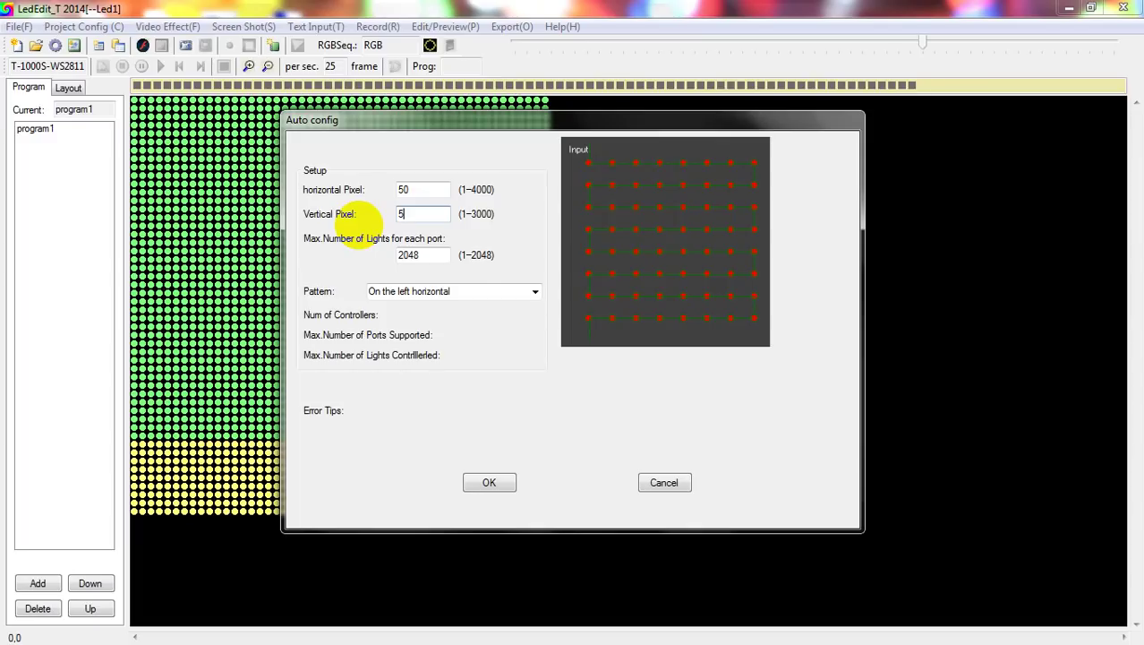
{"action": "left_click", "coordinate": [490, 484]}
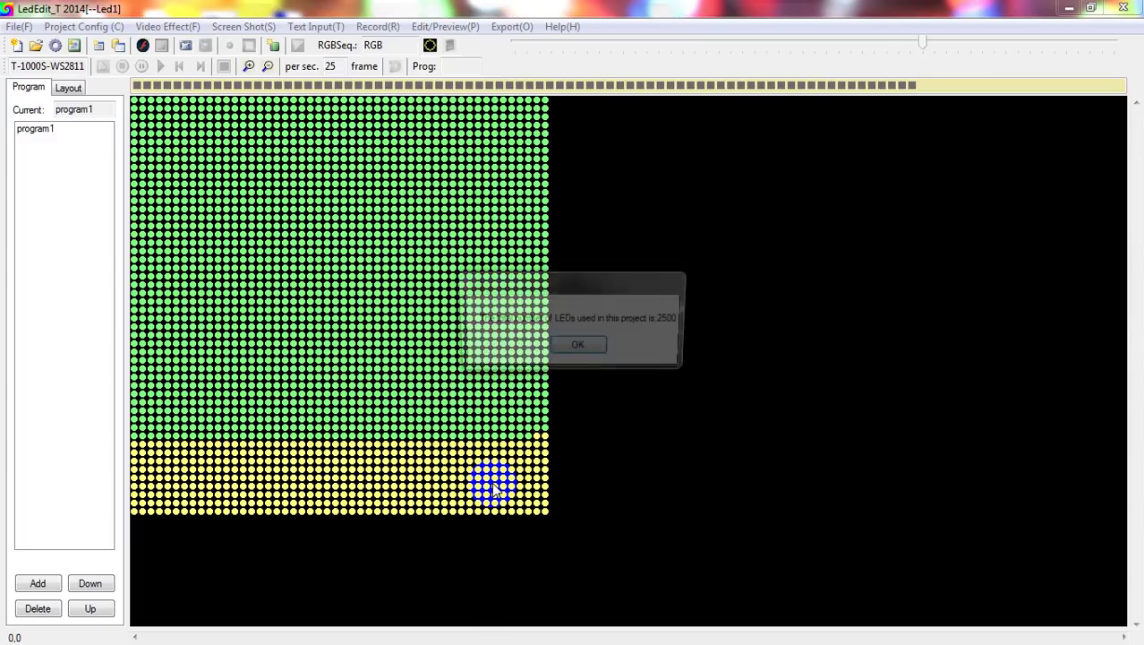
{"action": "left_click", "coordinate": [580, 347]}
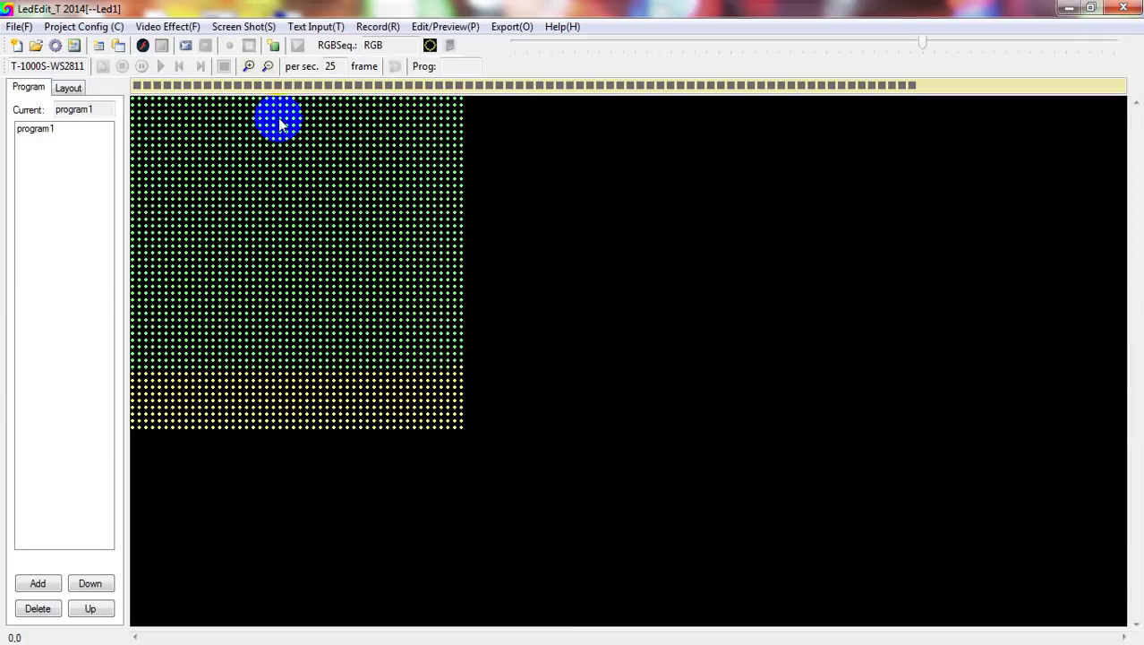
{"action": "left_click", "coordinate": [248, 67]}
{"action": "left_click", "coordinate": [248, 66]}
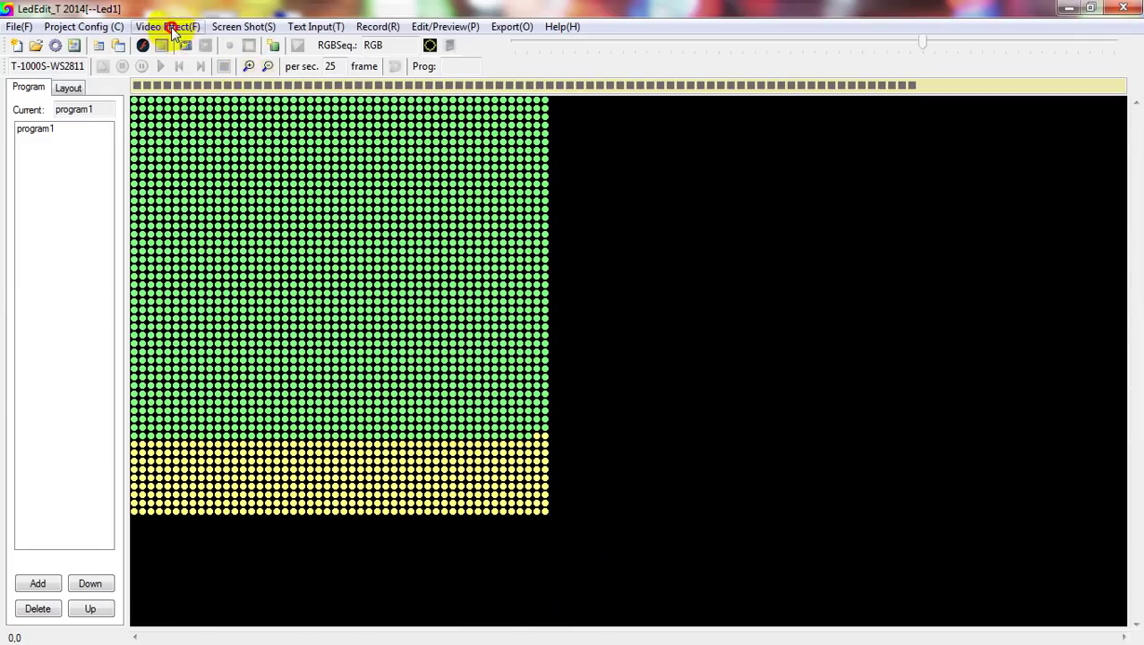
Load the LINGAM 50X50 SWF from the Desktop as the video effect and play it on the LED grid.
{"action": "left_click", "coordinate": [170, 26]}
{"action": "left_click", "coordinate": [207, 68]}
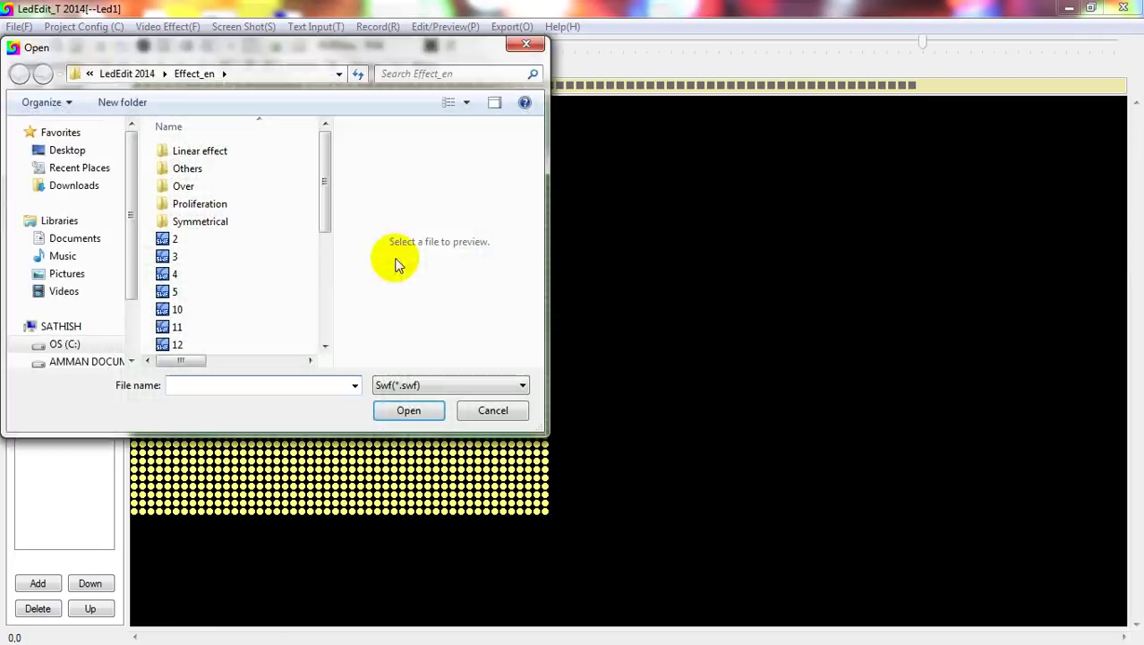
{"action": "left_click", "coordinate": [98, 150]}
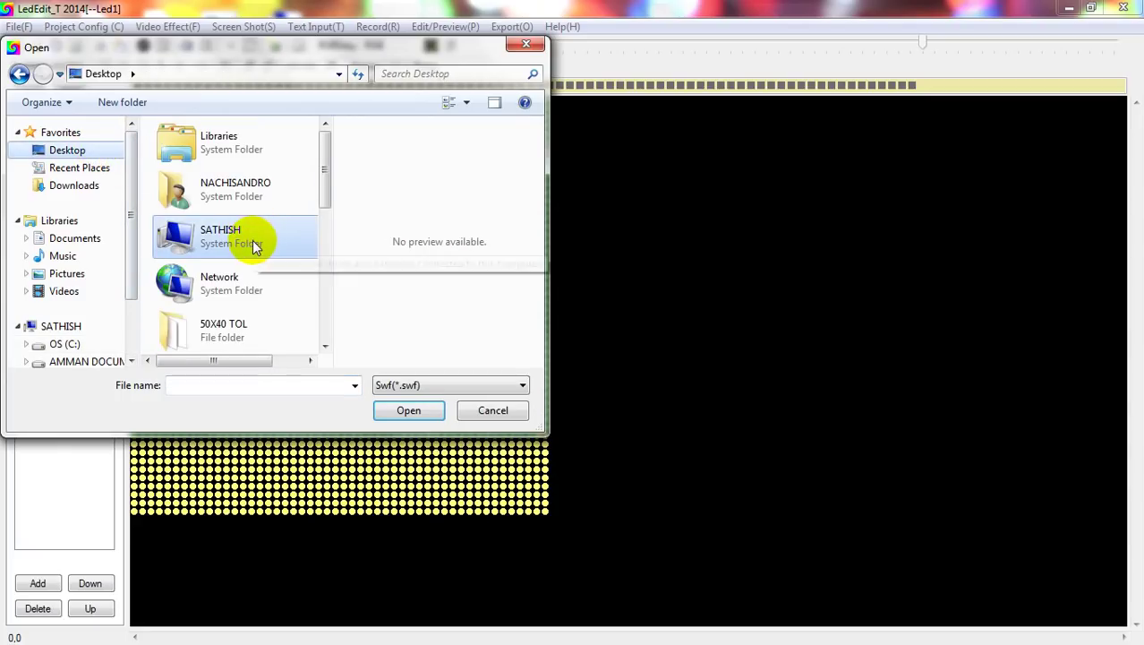
{"action": "scroll", "coordinate": [255, 246], "scroll_direction": "down", "scroll_amount": 5}
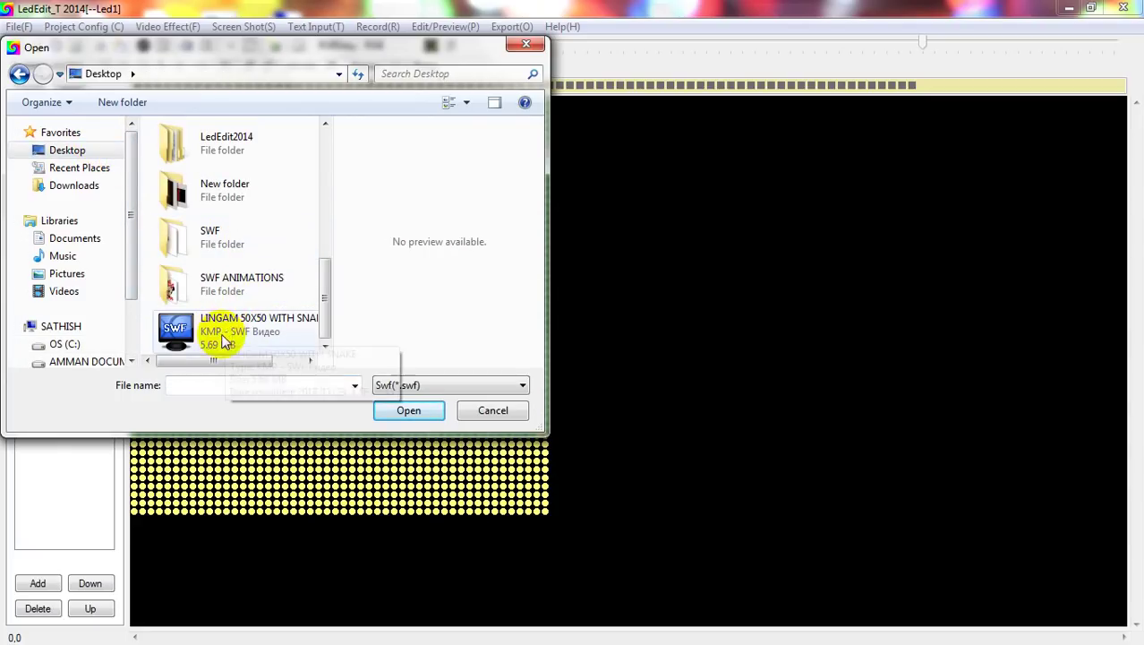
{"action": "double_click", "coordinate": [252, 335]}
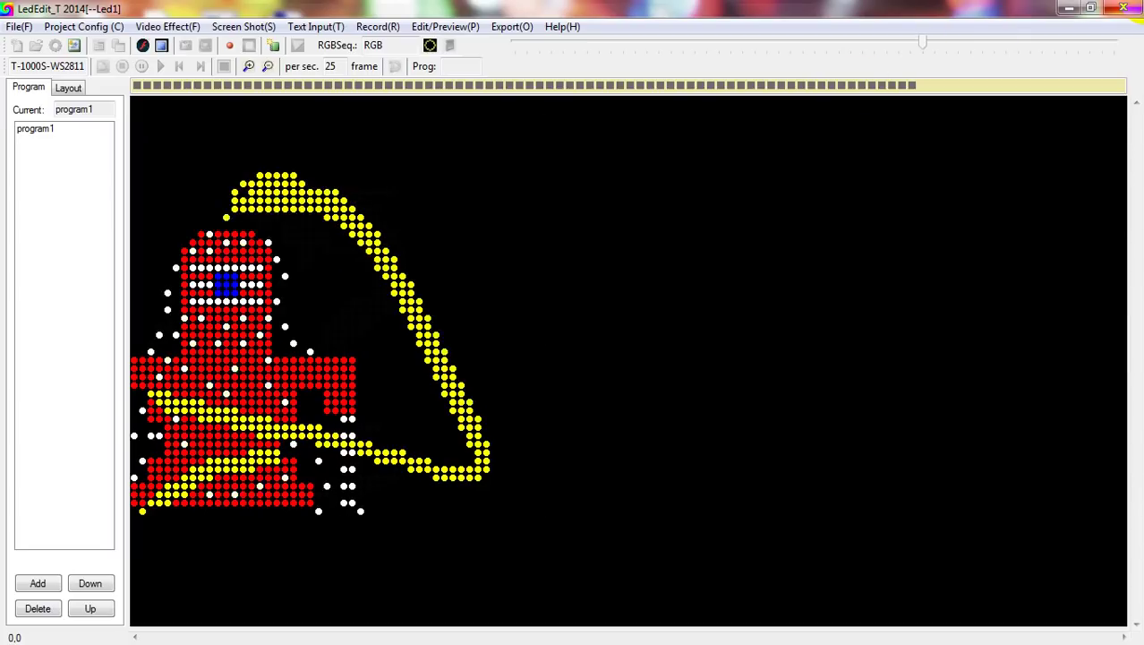
Close LedEdit 2014 and open the lingam drawing in LED Build.
{"action": "left_click", "coordinate": [1123, 9]}
{"action": "right_click", "coordinate": [565, 136]}
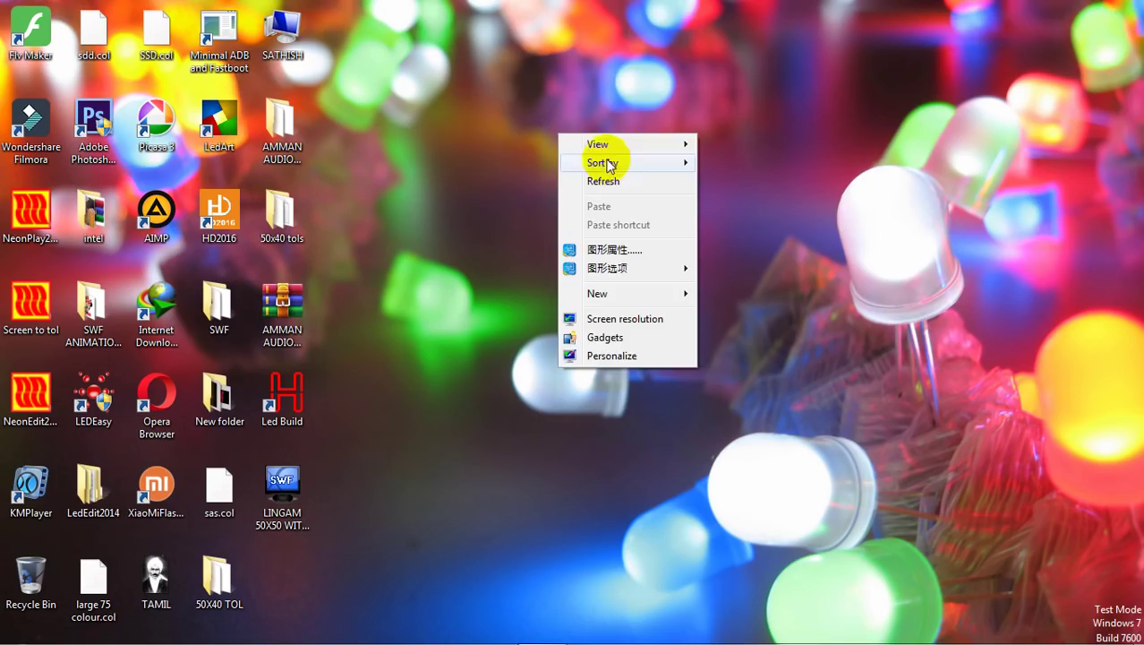
{"action": "left_click", "coordinate": [625, 179]}
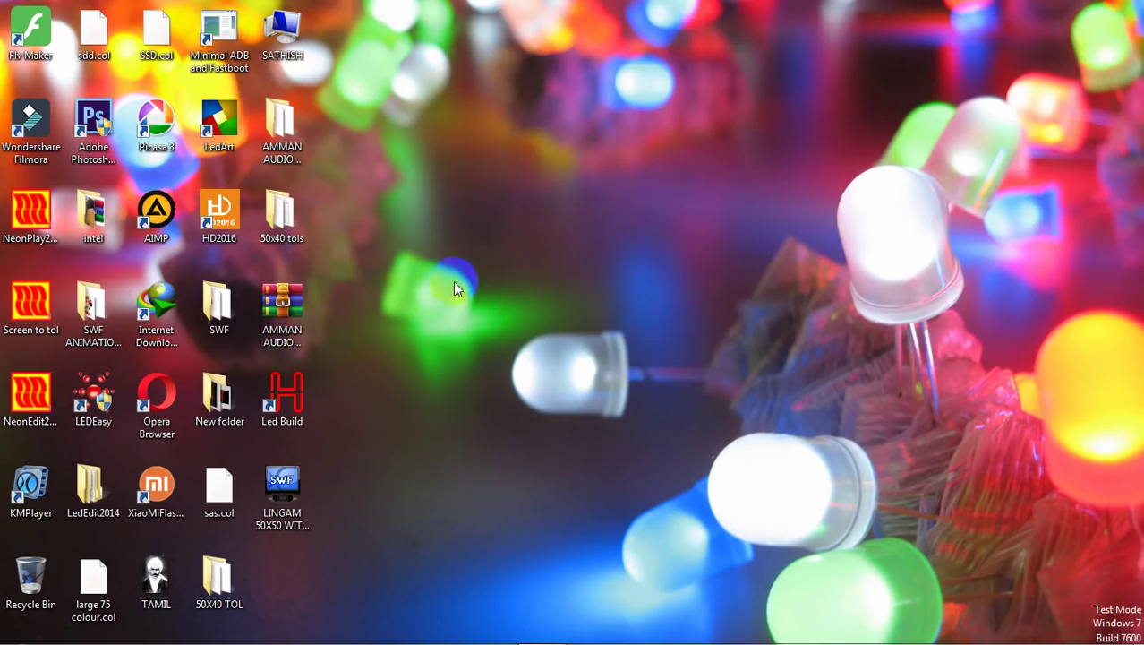
{"action": "double_click", "coordinate": [299, 399]}
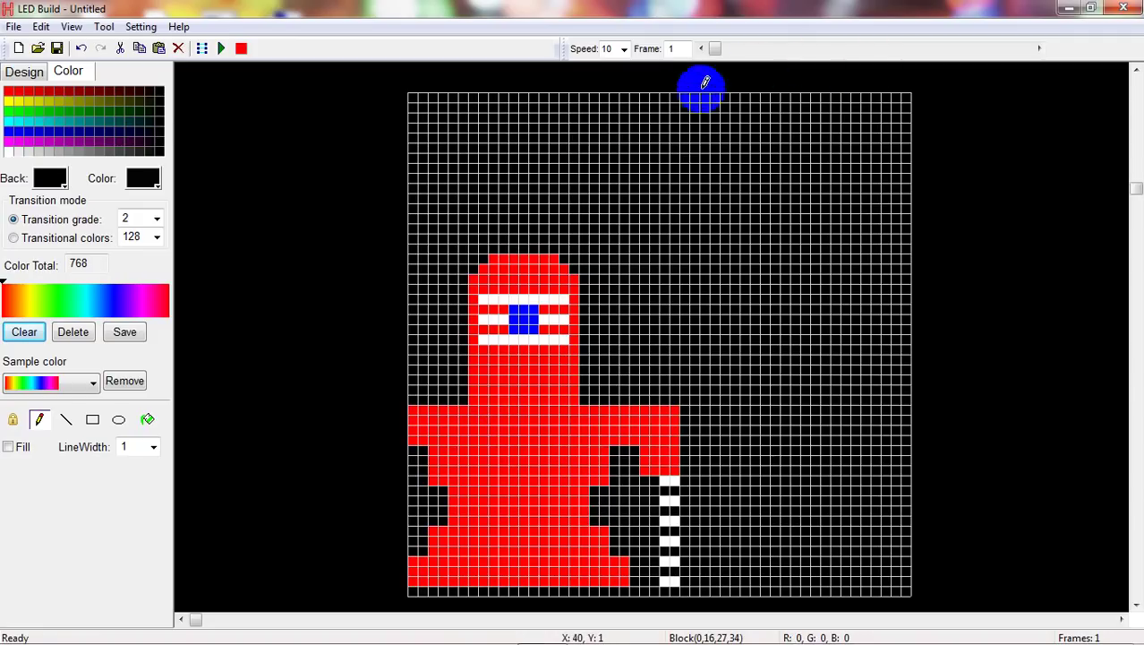
{"action": "left_click", "coordinate": [867, 49]}
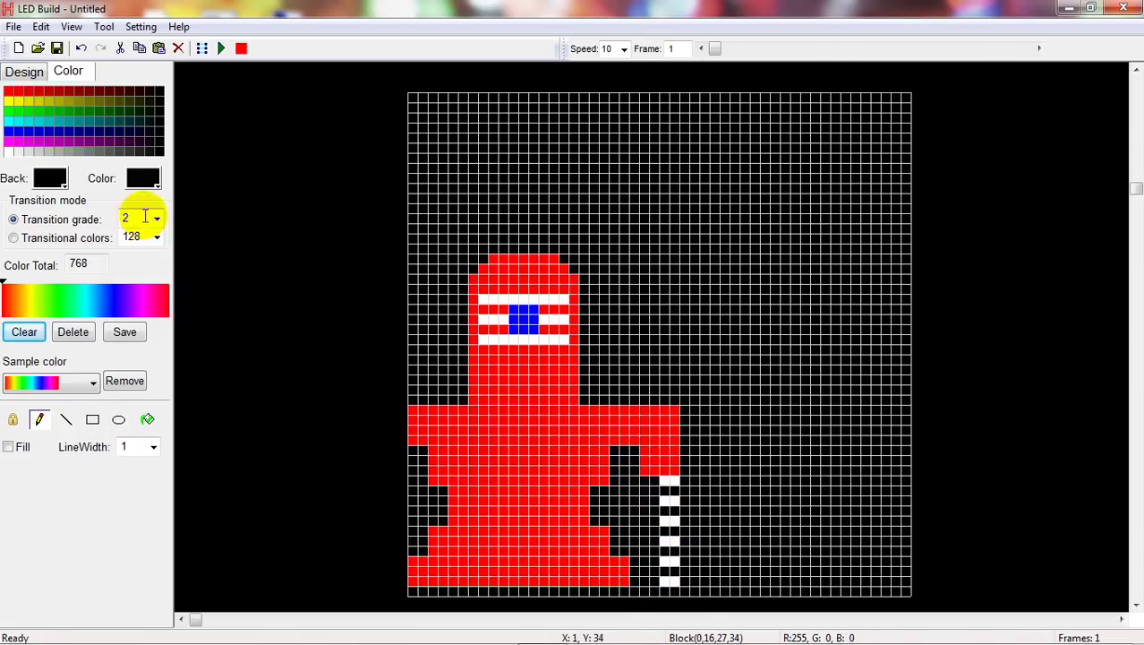
Draw a yellow diagonal line of width 2 from the lingam's lower edge up to the right side of its base.
{"action": "left_click", "coordinate": [146, 177]}
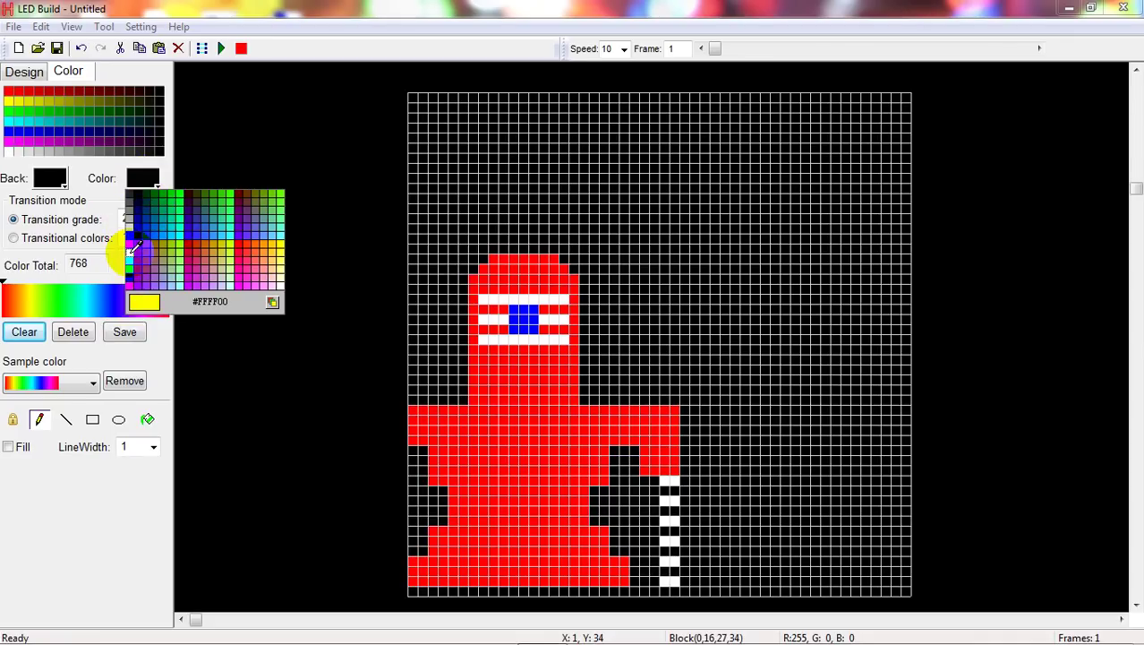
{"action": "left_click", "coordinate": [135, 243]}
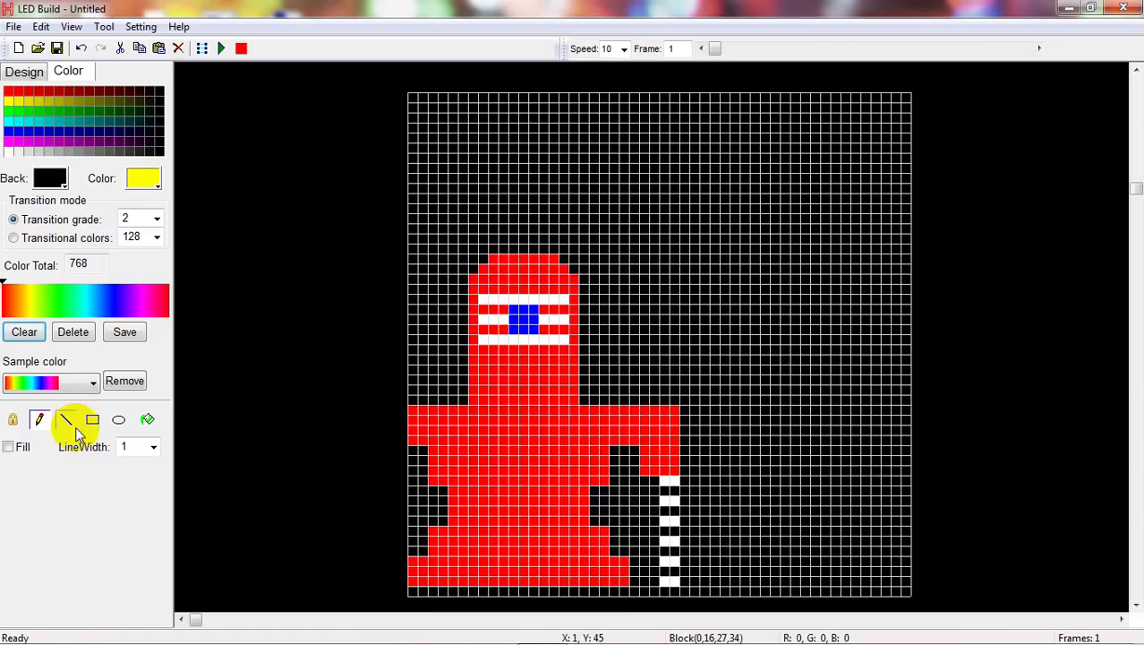
{"action": "left_click", "coordinate": [153, 445]}
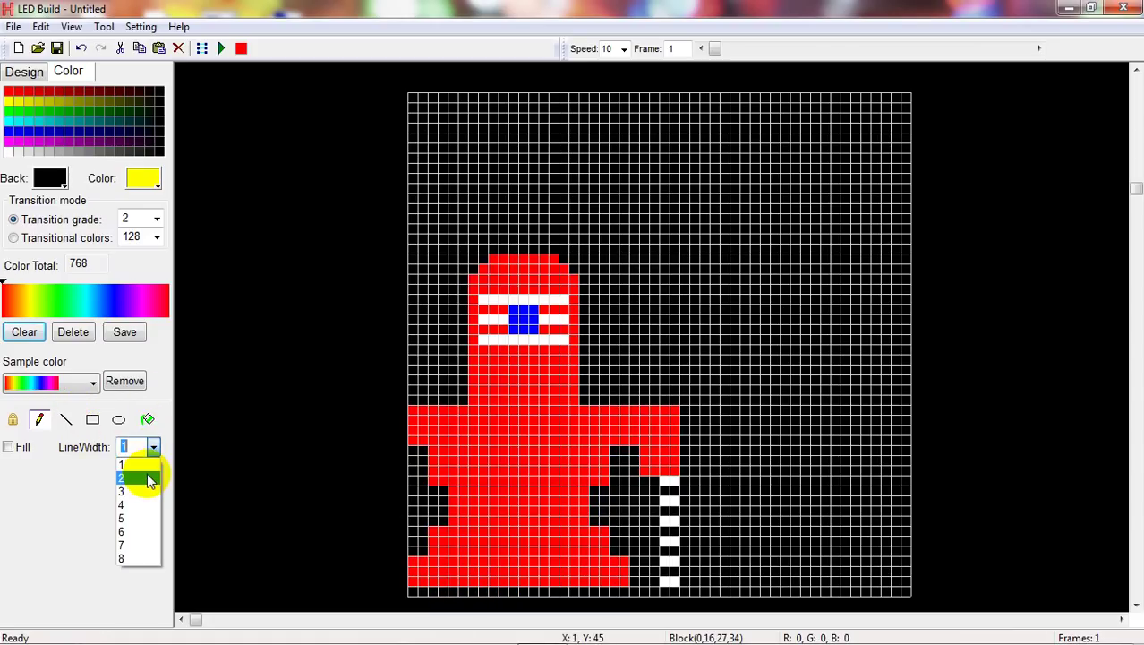
{"action": "left_click", "coordinate": [143, 473]}
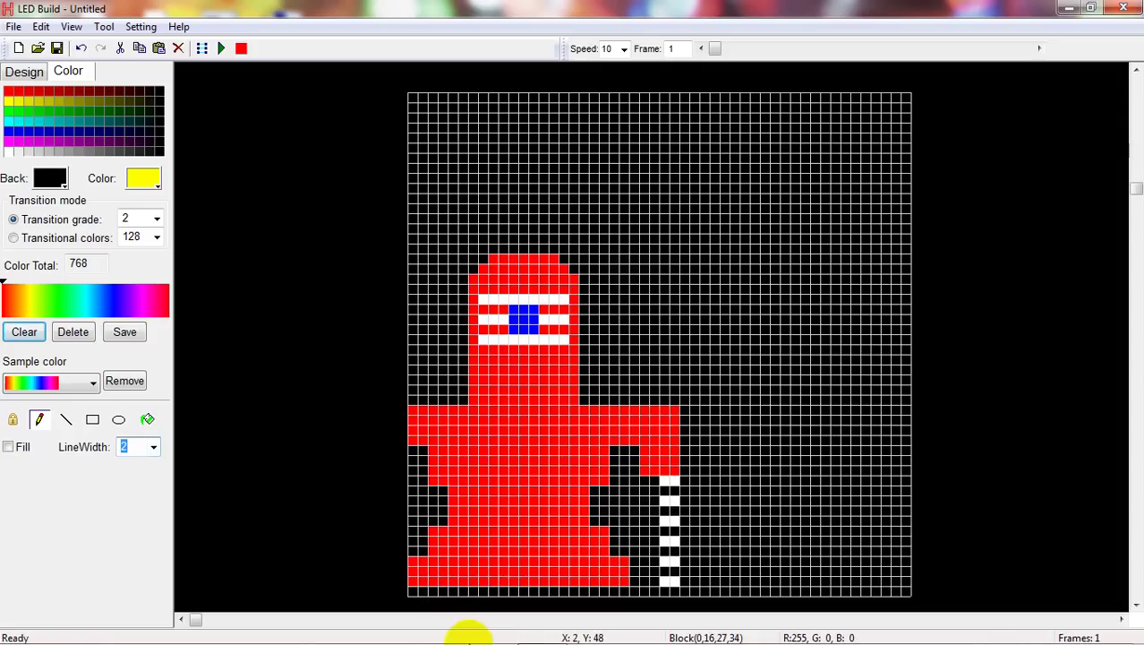
{"action": "left_click", "coordinate": [65, 420]}
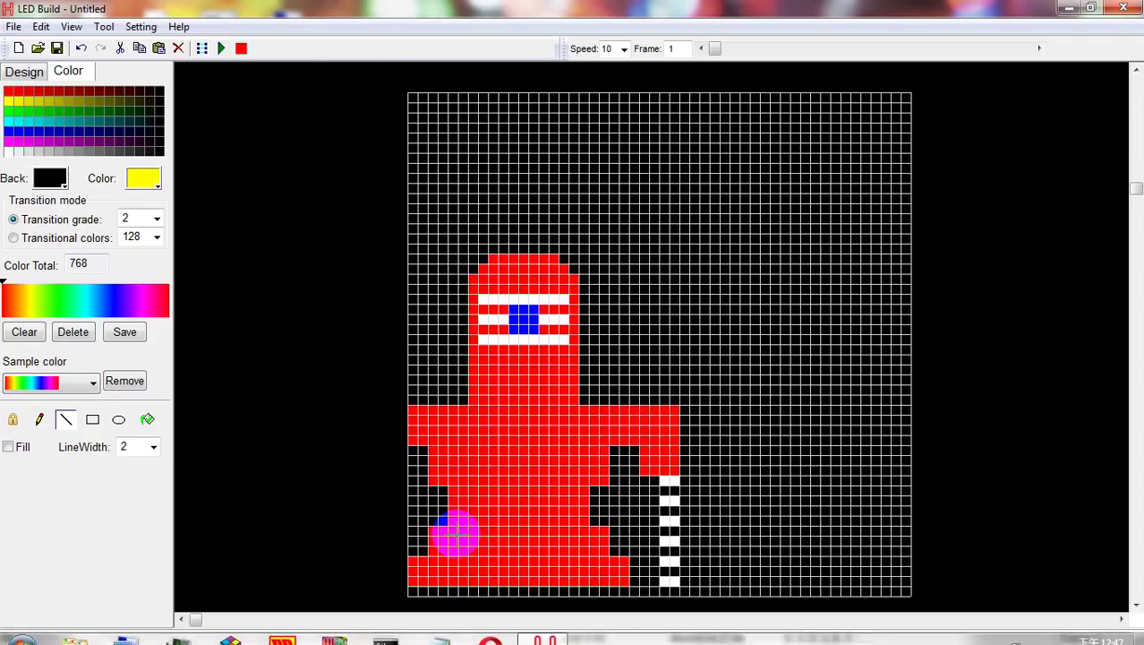
{"action": "left_click_drag", "start_coordinate": [460, 586], "coordinate": [571, 520]}
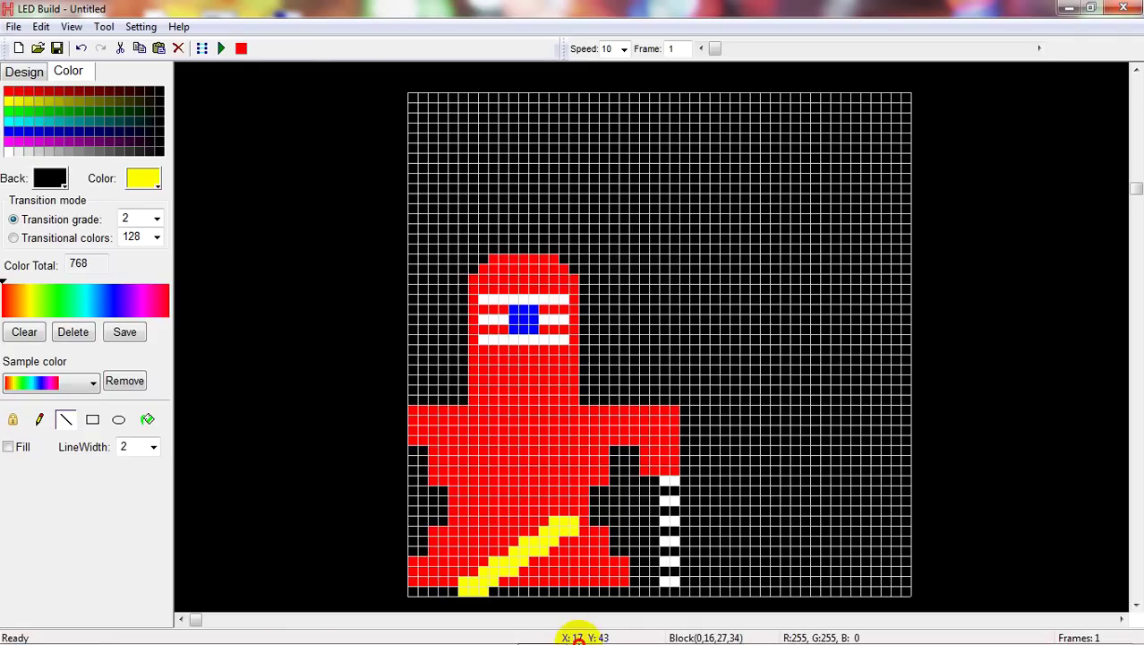
{"action": "left_click_drag", "start_coordinate": [620, 616], "coordinate": [597, 496]}
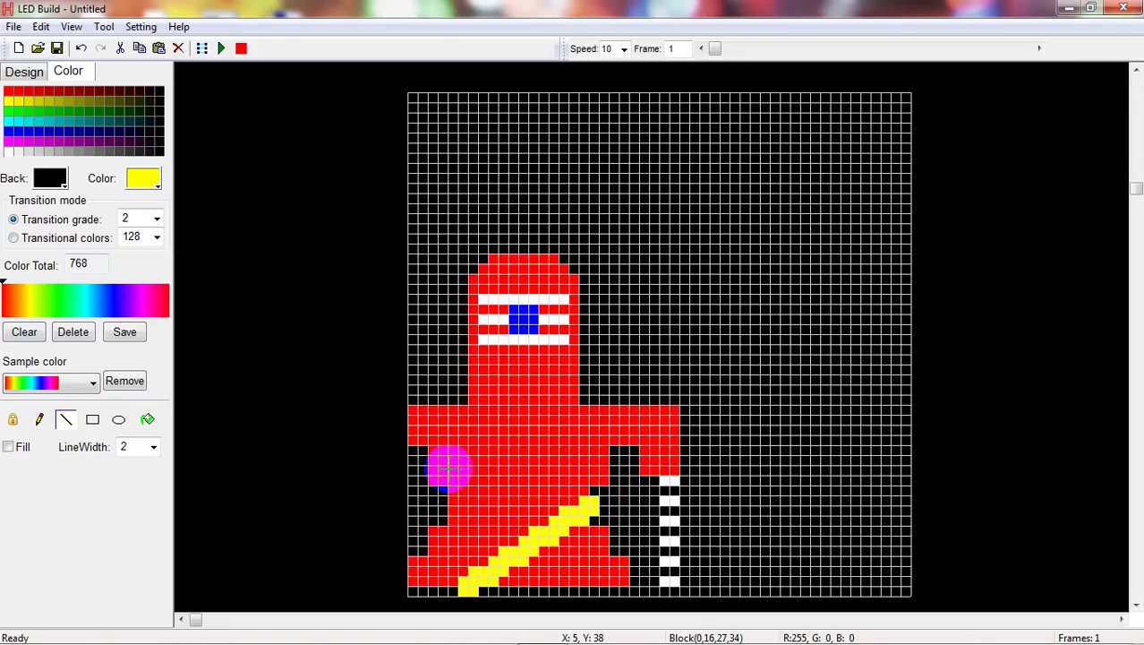
{"action": "mouse_move", "coordinate": [433, 462]}
{"action": "left_mouse_down"}
{"action": "mouse_move", "coordinate": [593, 493]}
{"action": "mouse_move", "coordinate": [577, 506]}
{"action": "mouse_move", "coordinate": [467, 462]}
{"action": "mouse_move", "coordinate": [405, 484]}
{"action": "mouse_move", "coordinate": [374, 473]}
{"action": "mouse_move", "coordinate": [232, 237]}
{"action": "left_mouse_up"}
{"action": "left_click", "coordinate": [144, 178]}
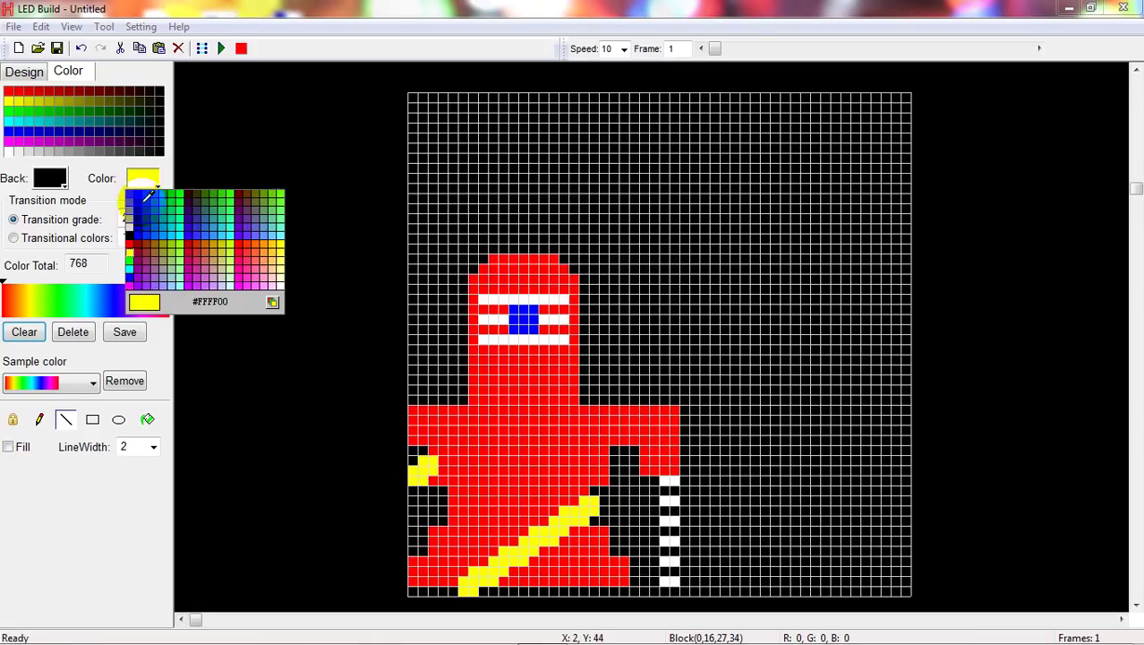
{"action": "left_click", "coordinate": [130, 236]}
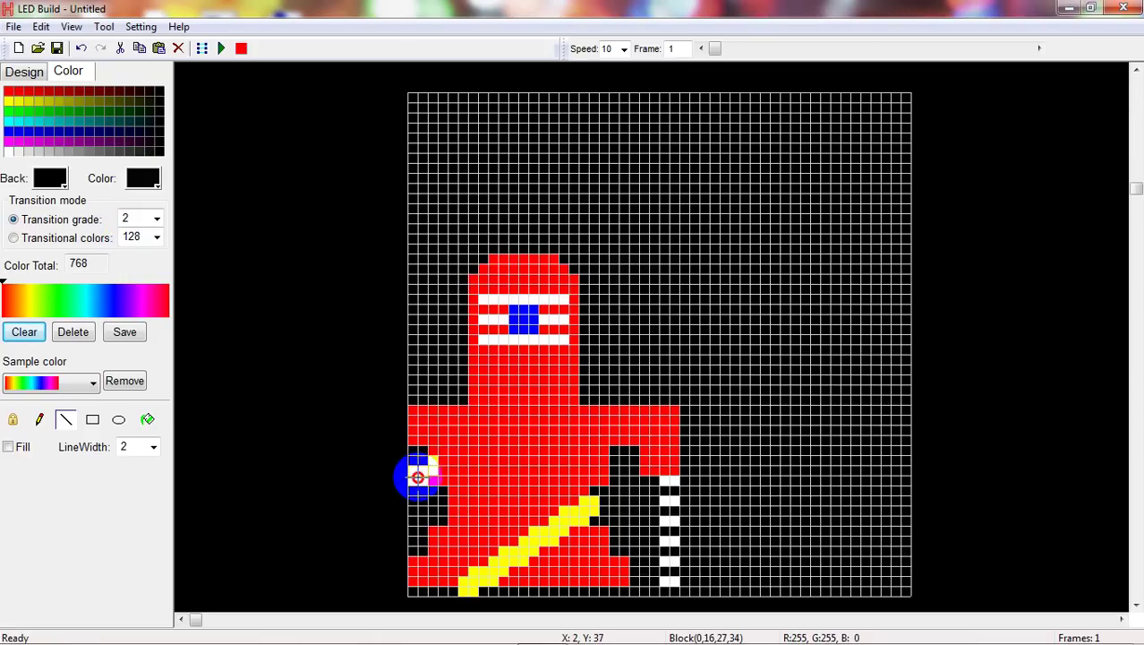
{"action": "left_click", "coordinate": [148, 179]}
{"action": "left_click", "coordinate": [133, 244]}
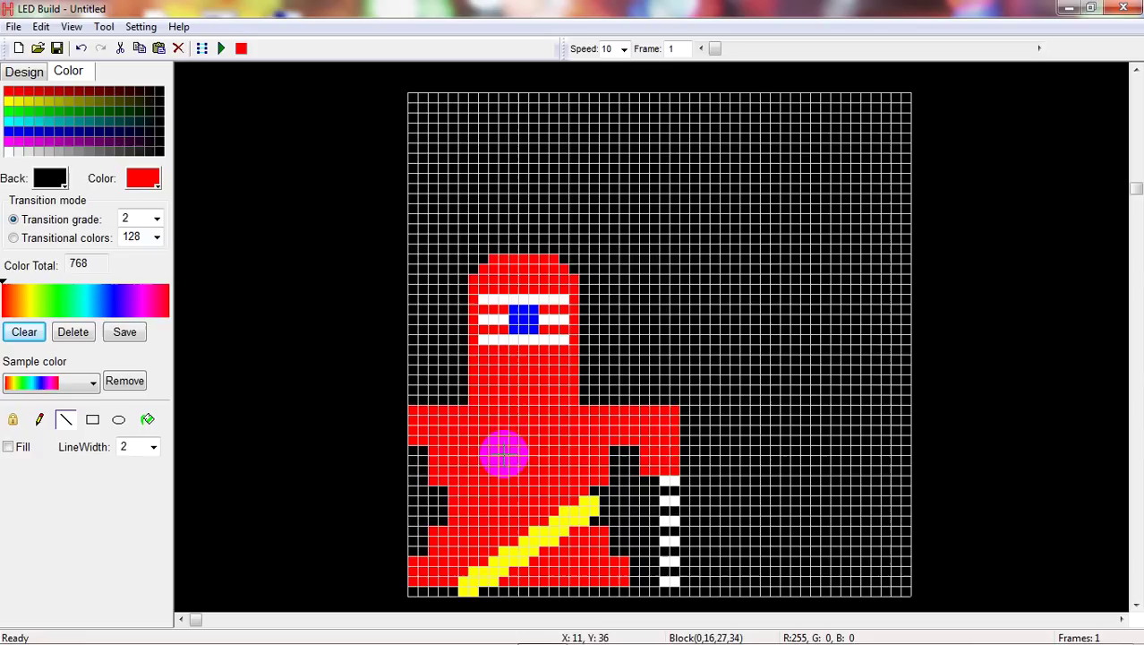
Draw a yellow line from the notch at the lingam's left edge across its body and past the striped white column to about X 35.
{"action": "left_click", "coordinate": [133, 183]}
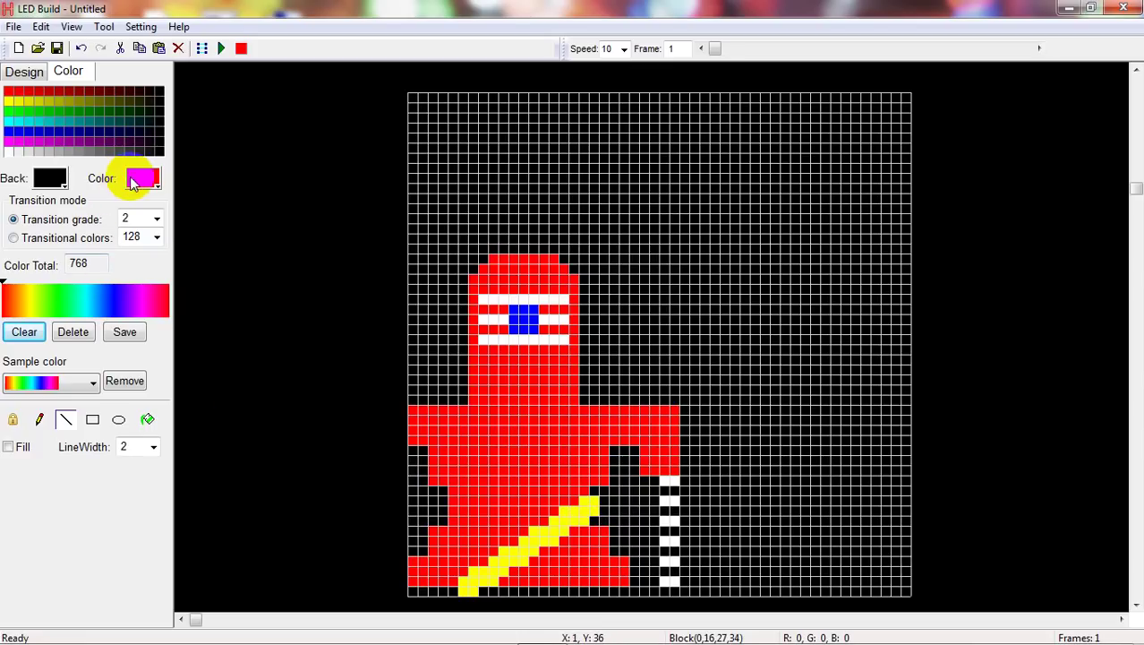
{"action": "left_click", "coordinate": [133, 183]}
{"action": "left_click", "coordinate": [132, 249]}
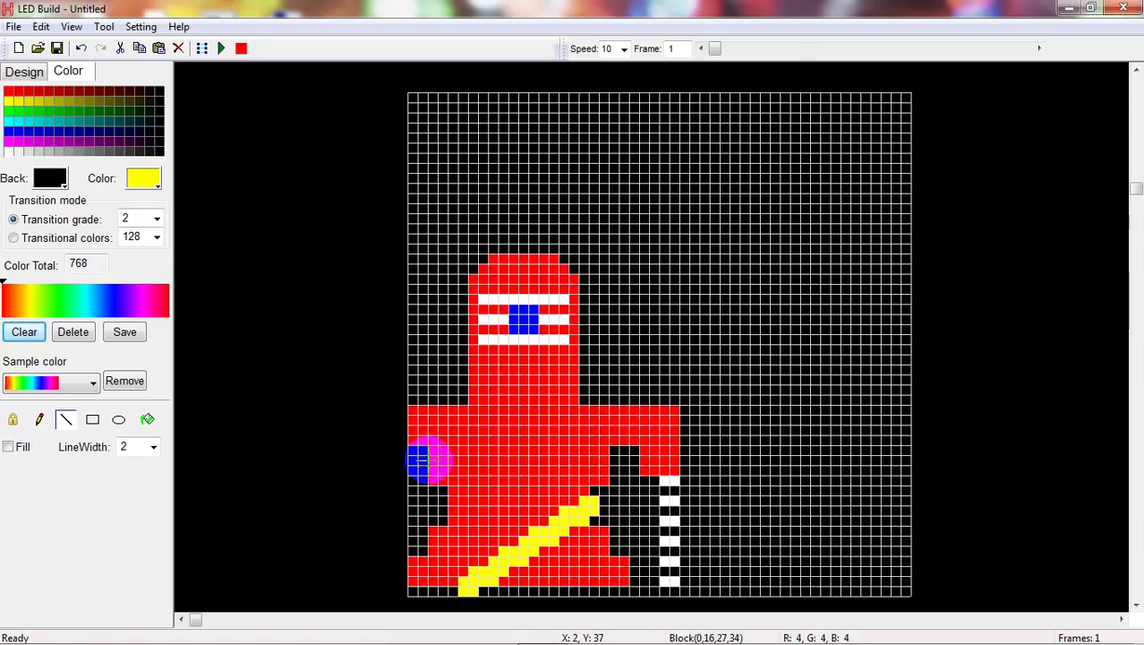
{"action": "left_click_drag", "start_coordinate": [418, 456], "coordinate": [716, 529]}
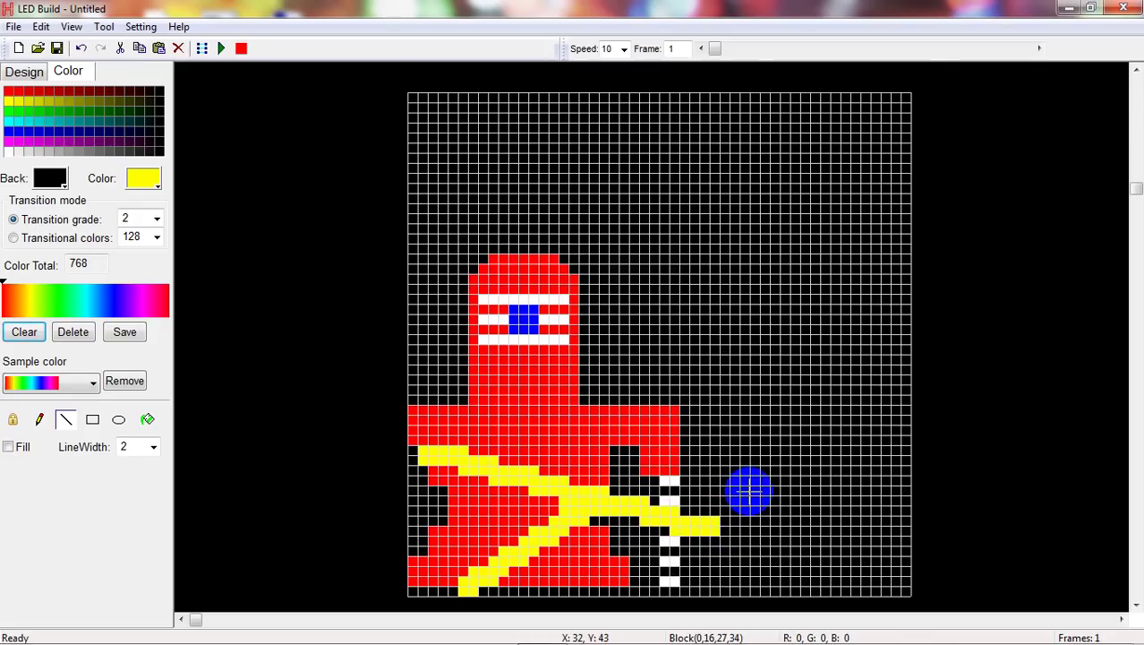
{"action": "left_click_drag", "start_coordinate": [718, 525], "coordinate": [775, 530]}
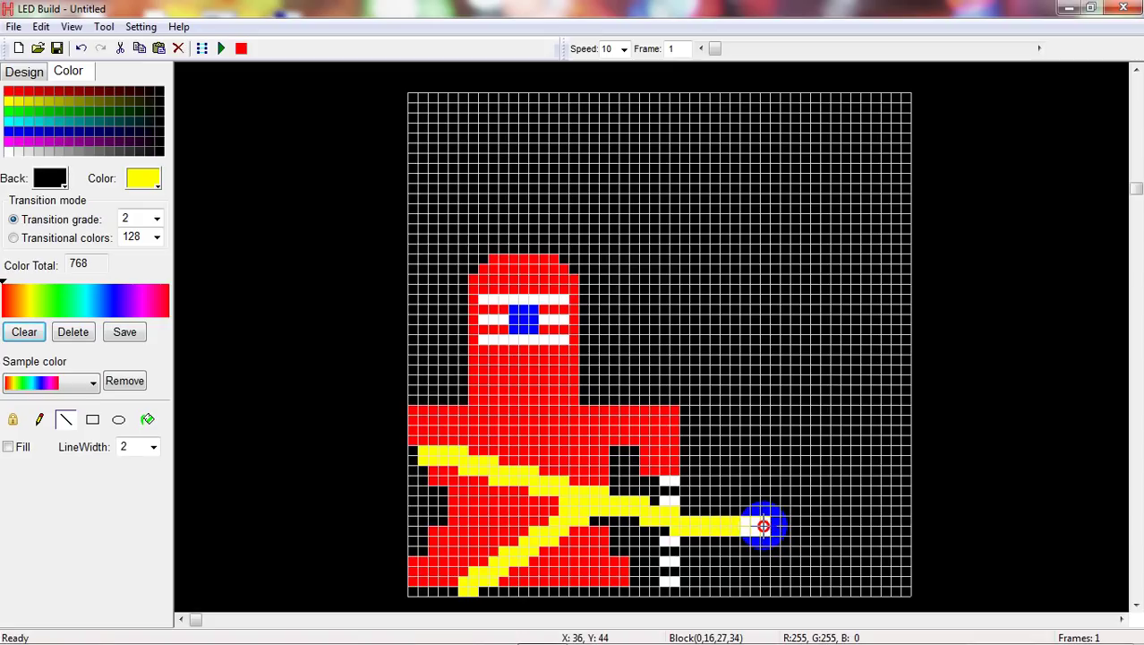
Extend the yellow snake body upward from the line's right end and curve it into a thick hood beside the lingam's head.
{"action": "left_click_drag", "start_coordinate": [762, 525], "coordinate": [637, 274]}
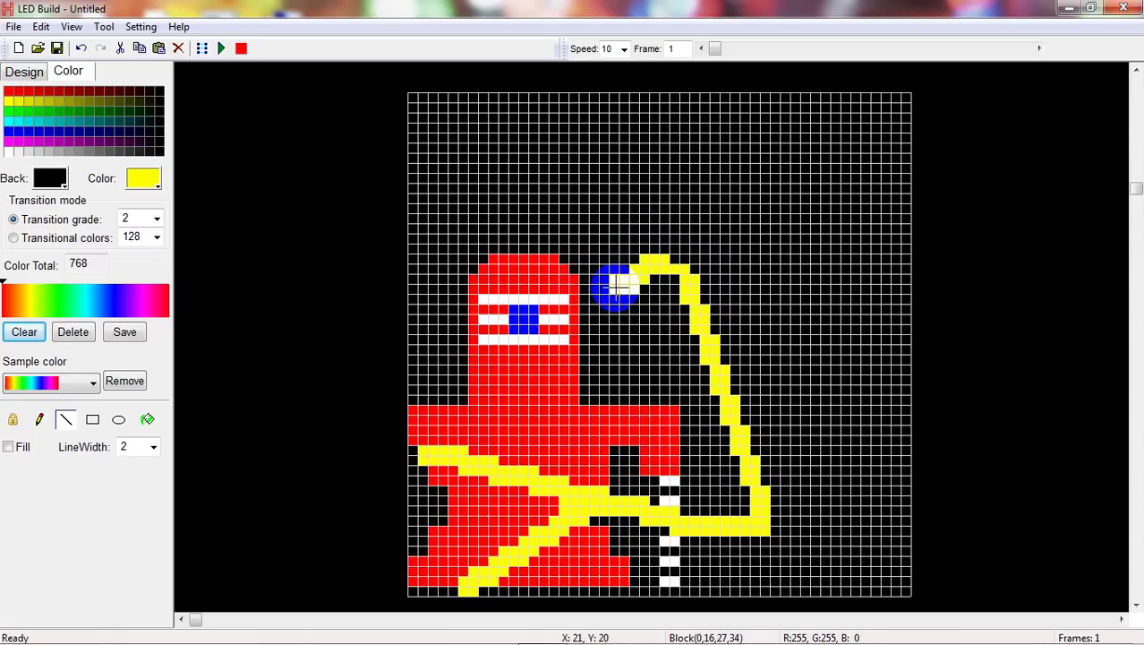
{"action": "left_click_drag", "start_coordinate": [618, 284], "coordinate": [673, 257]}
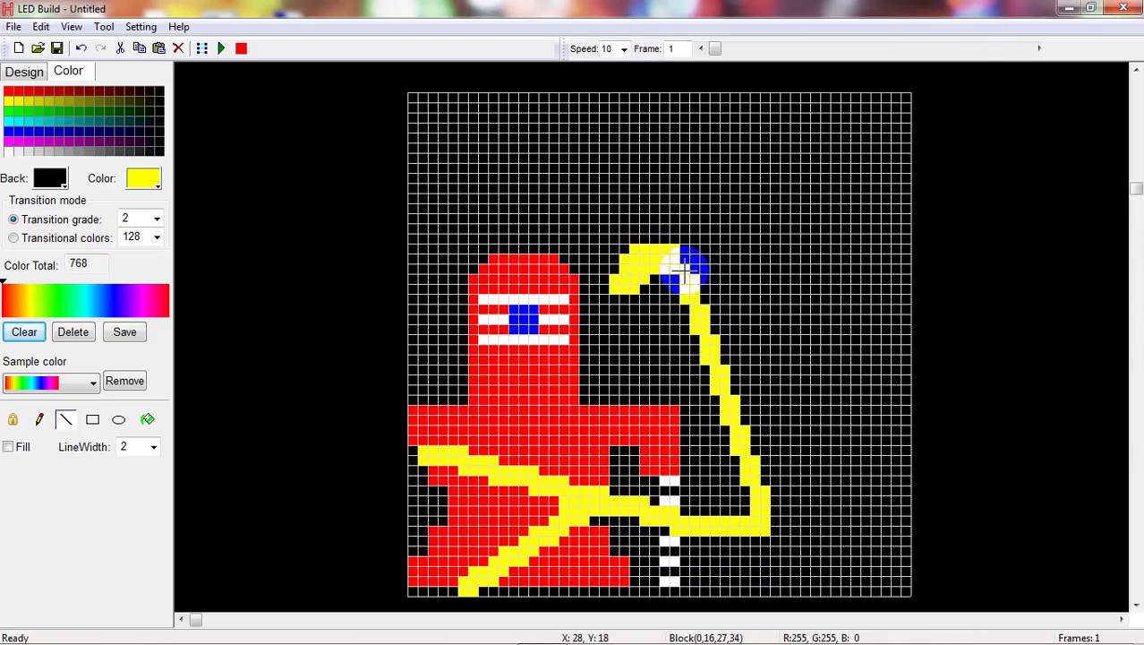
{"action": "left_click_drag", "start_coordinate": [685, 257], "coordinate": [683, 258]}
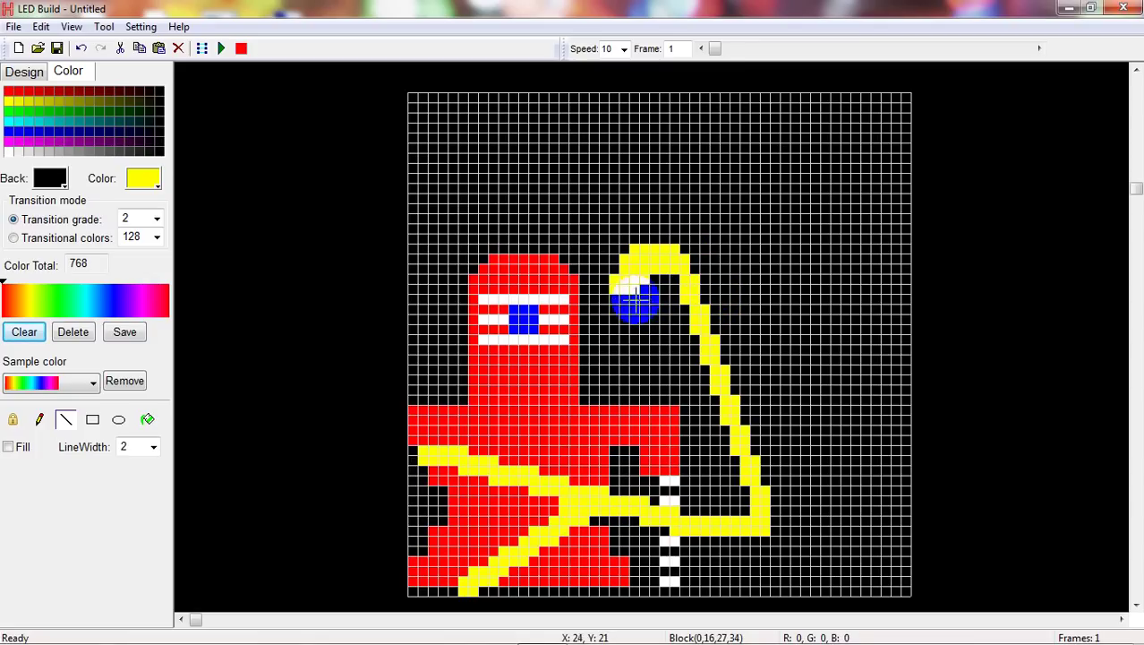
Set the drawing color to white from the basic colors.
{"action": "left_click", "coordinate": [140, 183]}
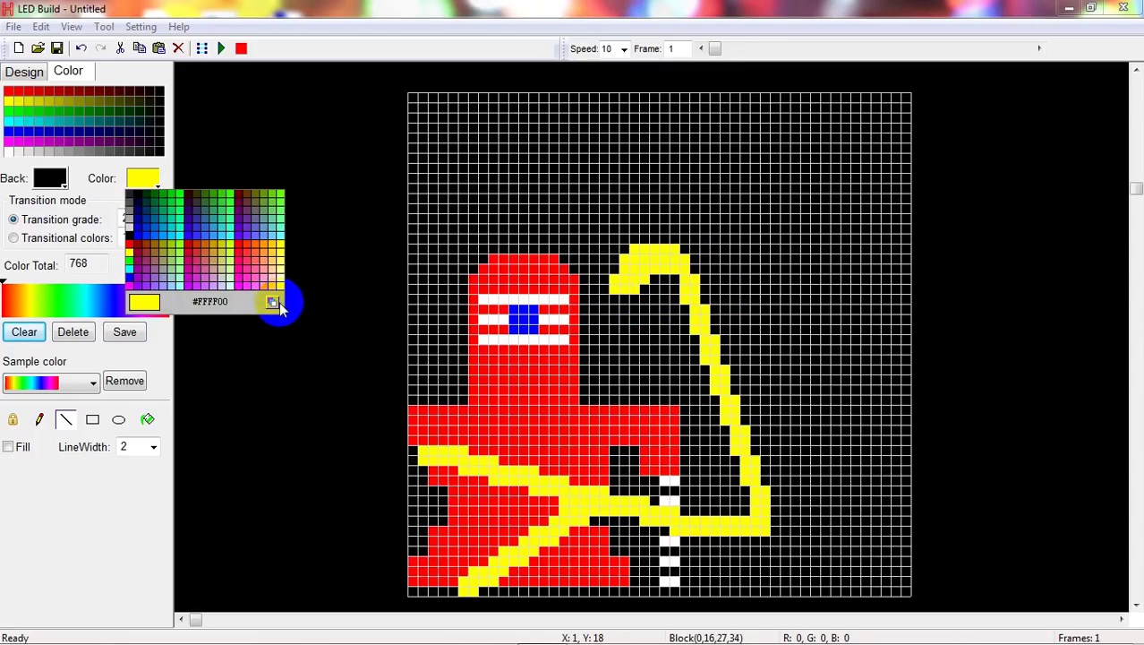
{"action": "left_click", "coordinate": [272, 302]}
{"action": "left_click", "coordinate": [554, 328]}
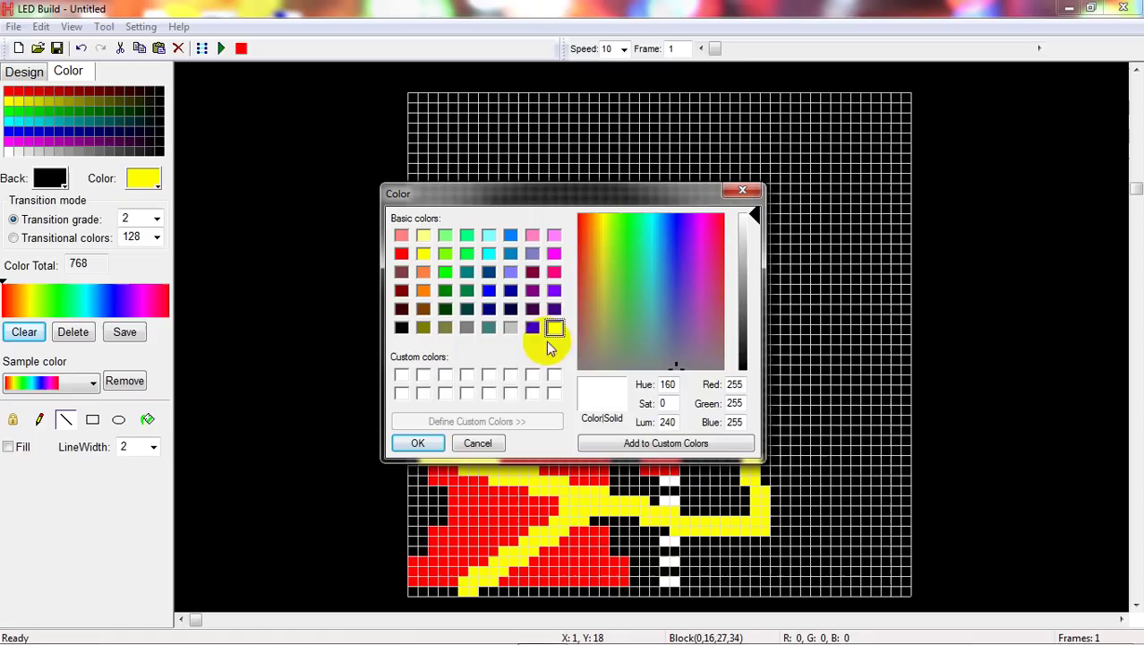
{"action": "left_click", "coordinate": [417, 442]}
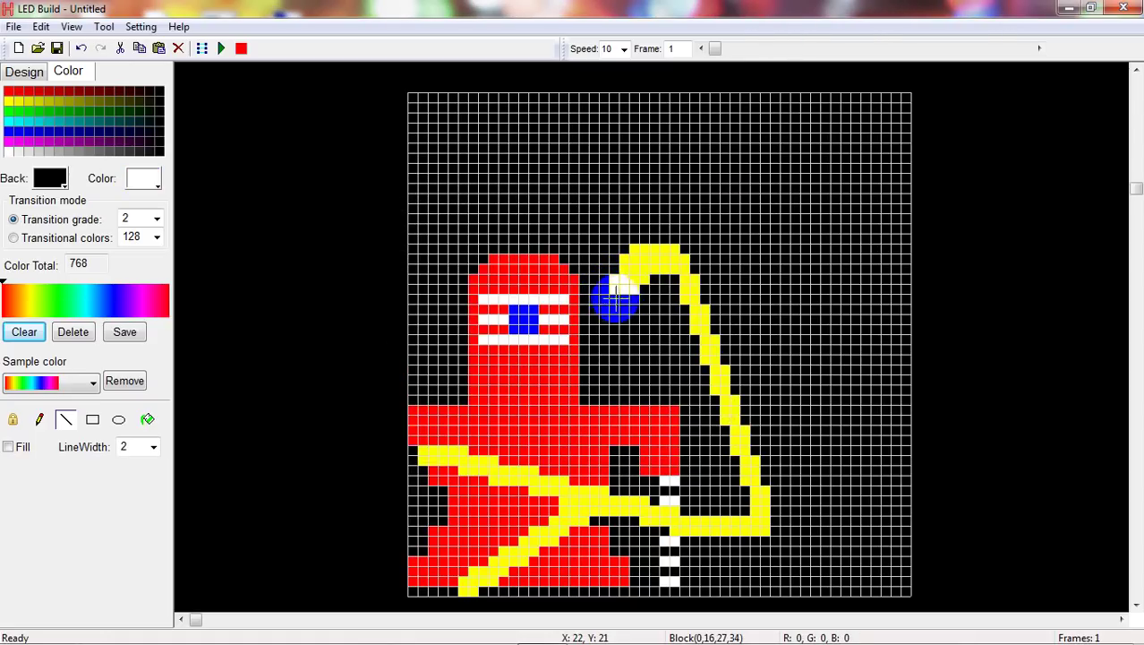
Add a white cell at the tip of the snake's mouth and a black eye on its head.
{"action": "mouse_move", "coordinate": [614, 301]}
{"action": "left_mouse_down"}
{"action": "mouse_move", "coordinate": [628, 301]}
{"action": "mouse_move", "coordinate": [615, 299]}
{"action": "left_mouse_up"}
{"action": "left_click", "coordinate": [158, 182]}
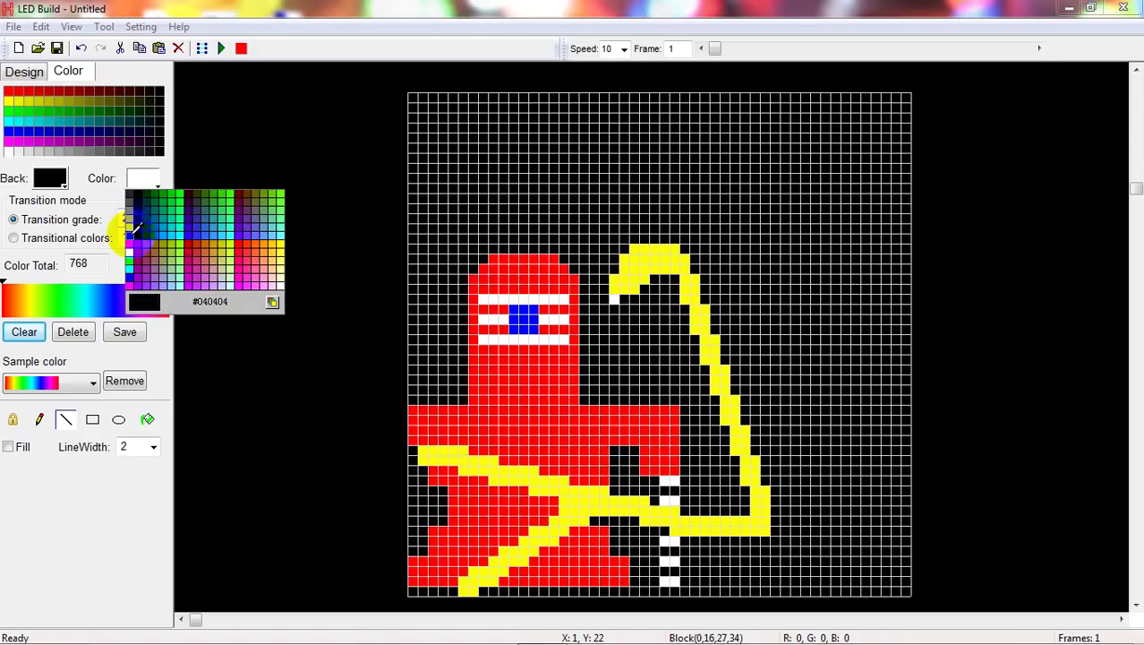
{"action": "left_click", "coordinate": [132, 226]}
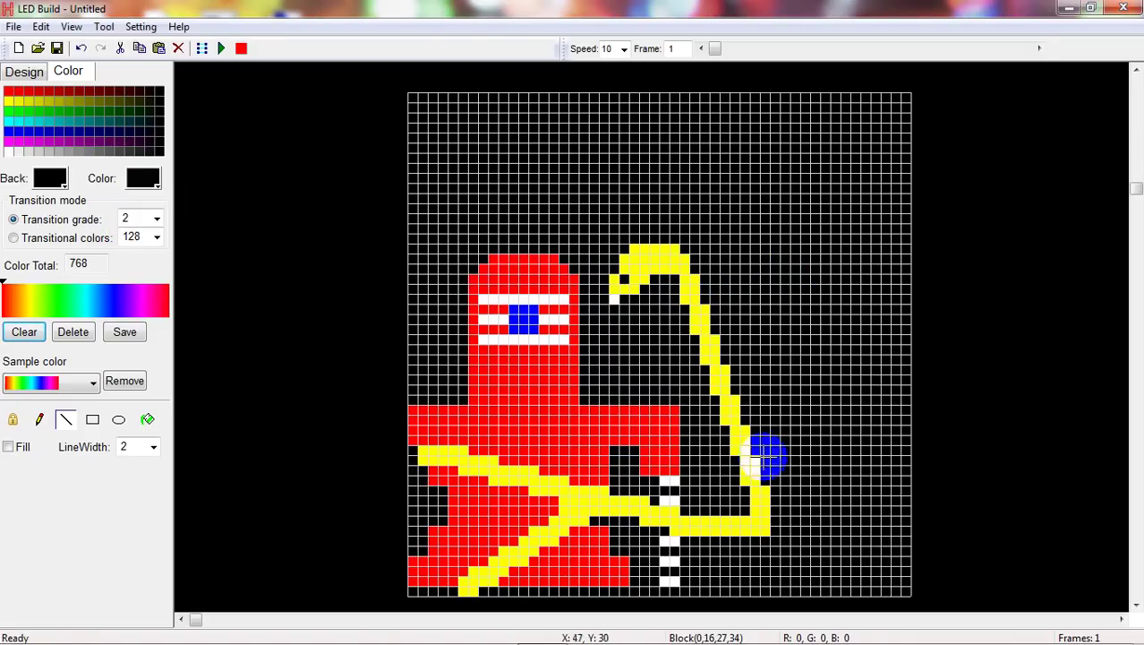
Generate 3 more frames from the drawing with the Moving action in the Down(4) direction.
{"action": "left_click", "coordinate": [715, 50]}
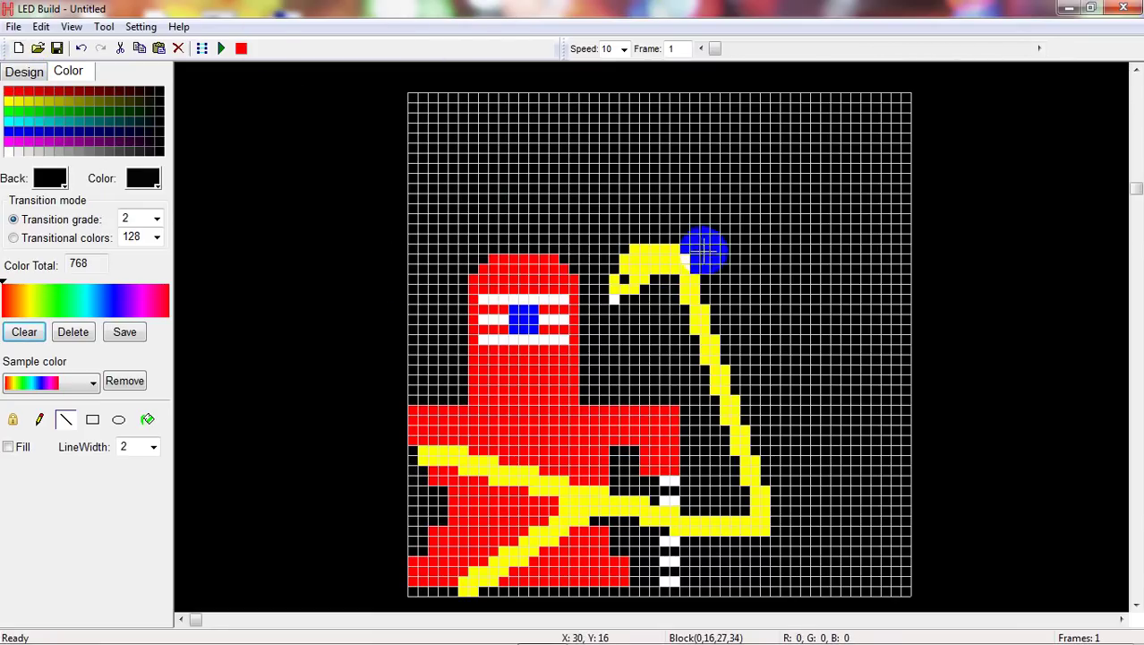
{"action": "left_click", "coordinate": [25, 73]}
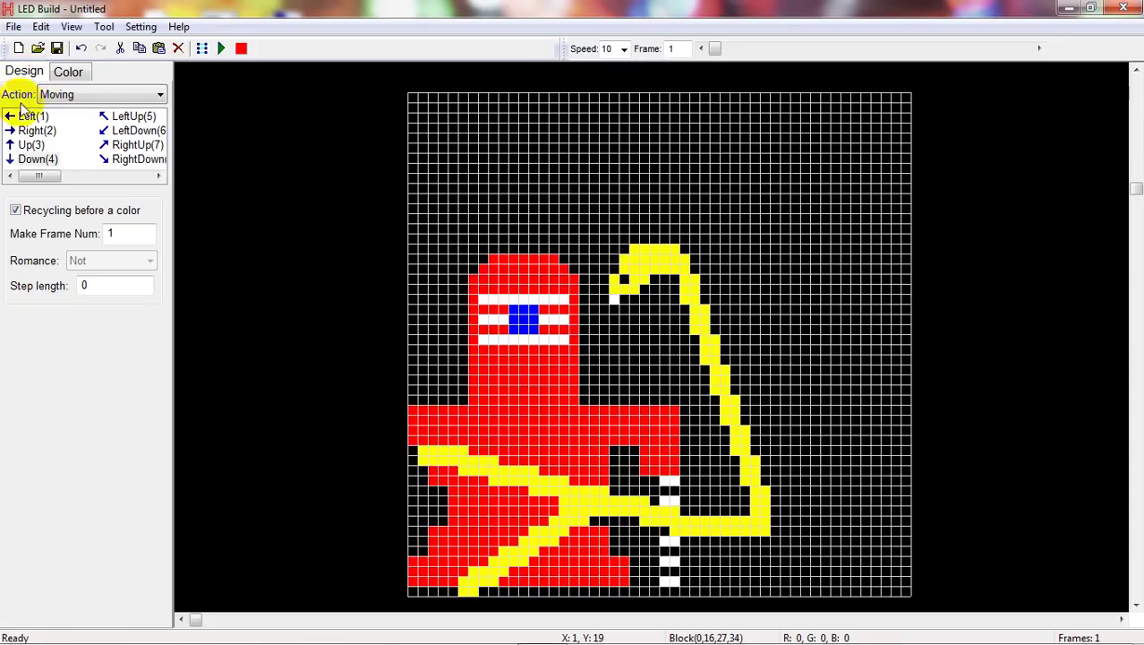
{"action": "left_click", "coordinate": [112, 228]}
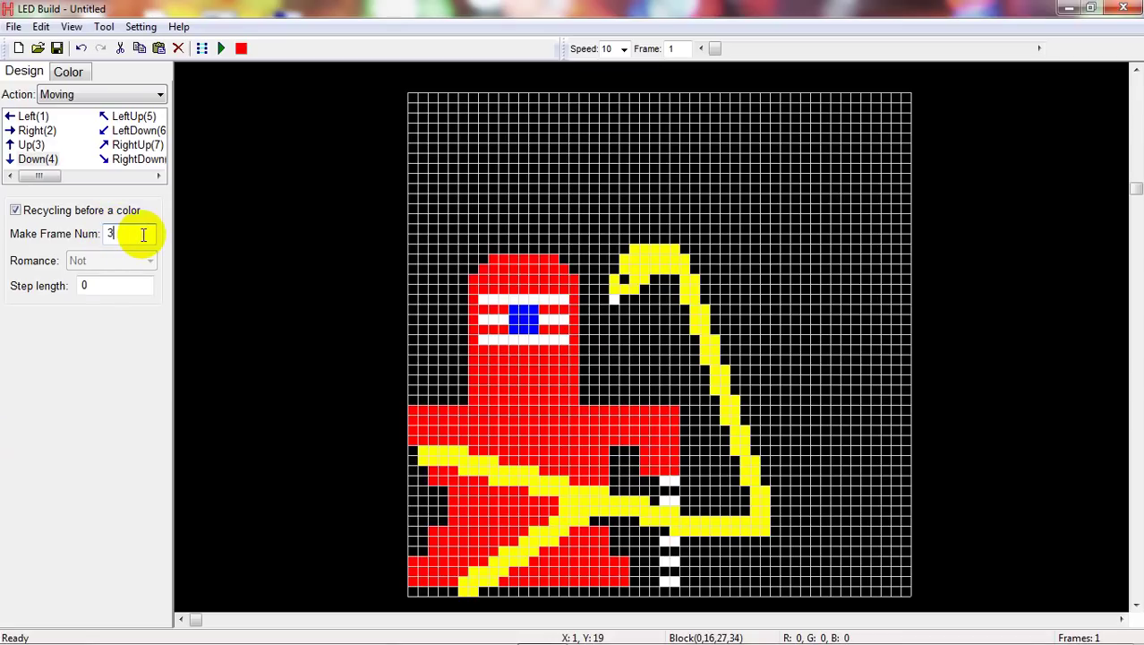
{"action": "double_click", "coordinate": [126, 238]}
{"action": "type", "text": "3"}
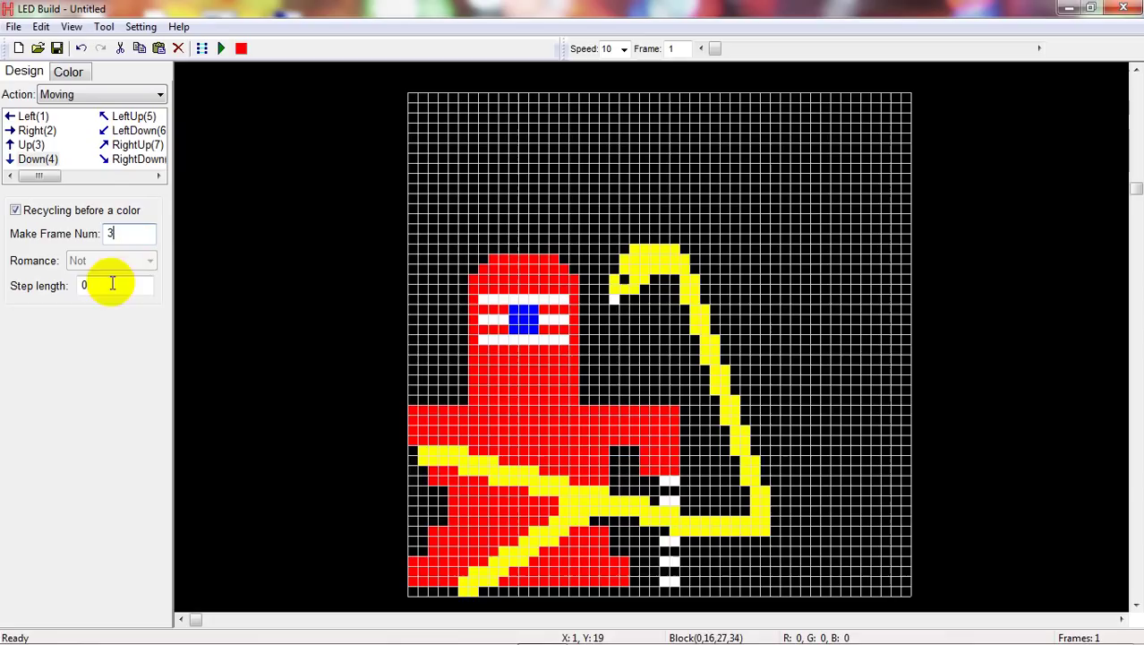
{"action": "double_click", "coordinate": [100, 285]}
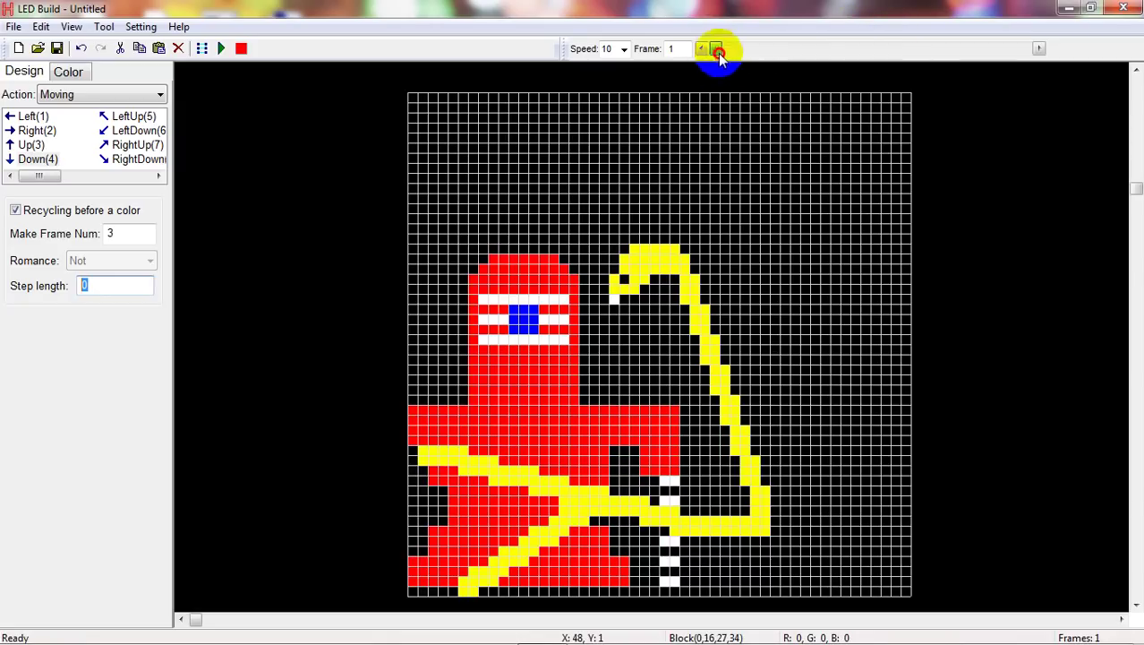
{"action": "left_click_drag", "start_coordinate": [883, 33], "coordinate": [694, 67]}
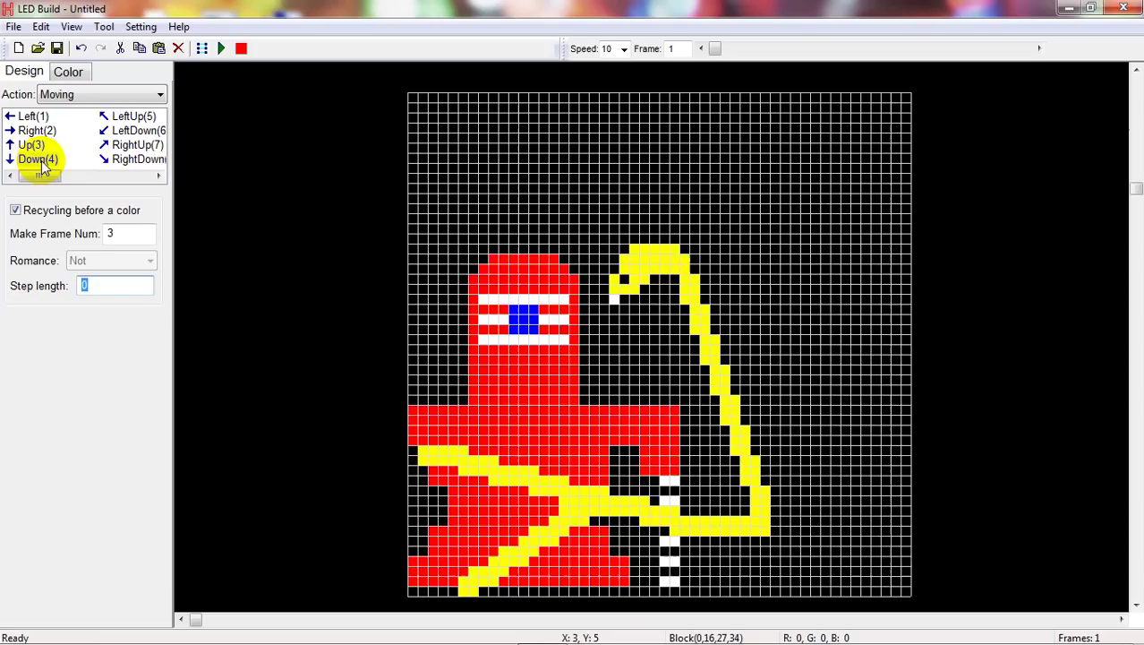
{"action": "mouse_move", "coordinate": [385, 125]}
{"action": "left_mouse_down"}
{"action": "mouse_move", "coordinate": [408, 120]}
{"action": "mouse_move", "coordinate": [497, 186]}
{"action": "mouse_move", "coordinate": [457, 103]}
{"action": "mouse_move", "coordinate": [485, 95]}
{"action": "left_mouse_up"}
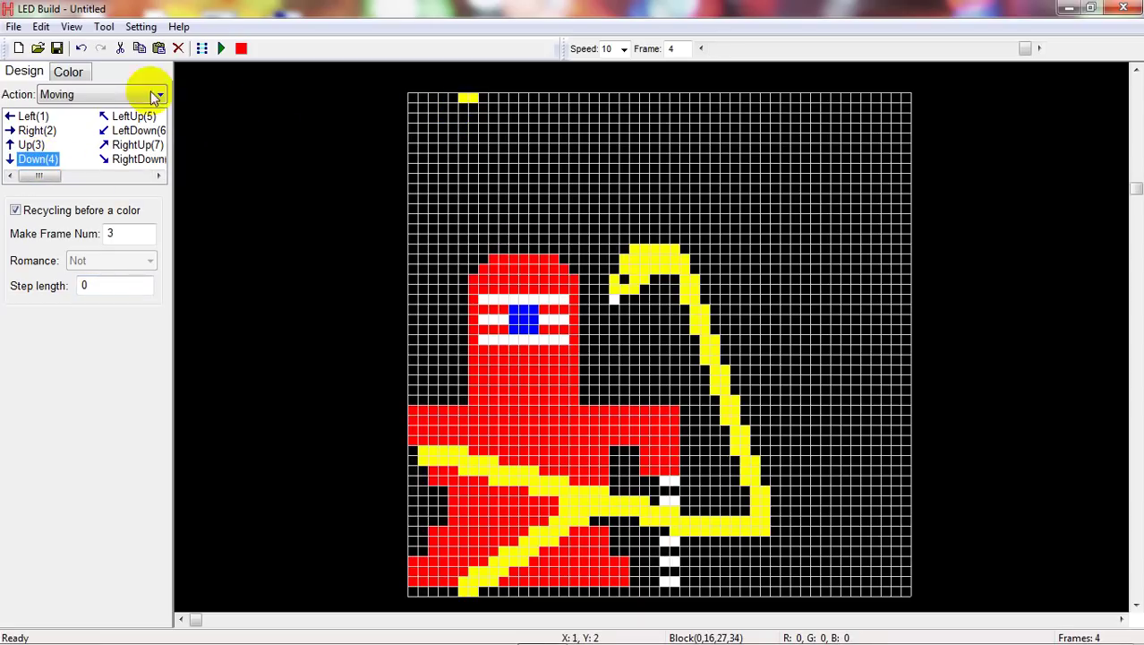
Erase the stray yellow cells on the grid's top row in frames 4, 3 and 2 with black.
{"action": "left_click", "coordinate": [69, 71]}
{"action": "left_click", "coordinate": [144, 178]}
{"action": "left_click", "coordinate": [237, 161]}
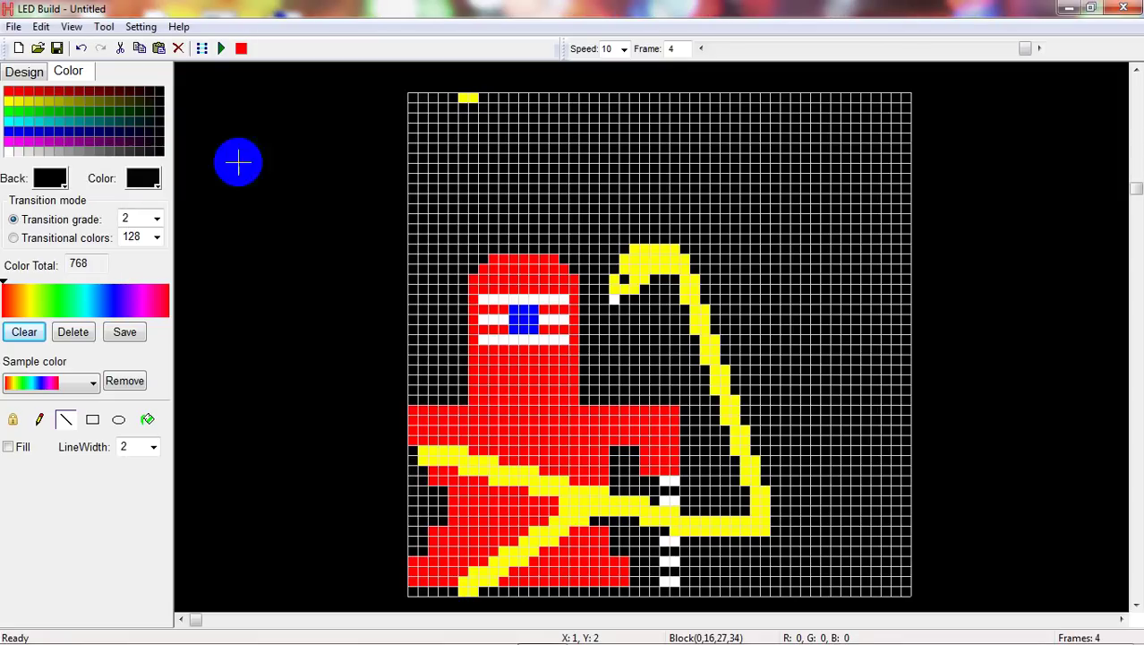
{"action": "left_click_drag", "start_coordinate": [447, 95], "coordinate": [495, 96]}
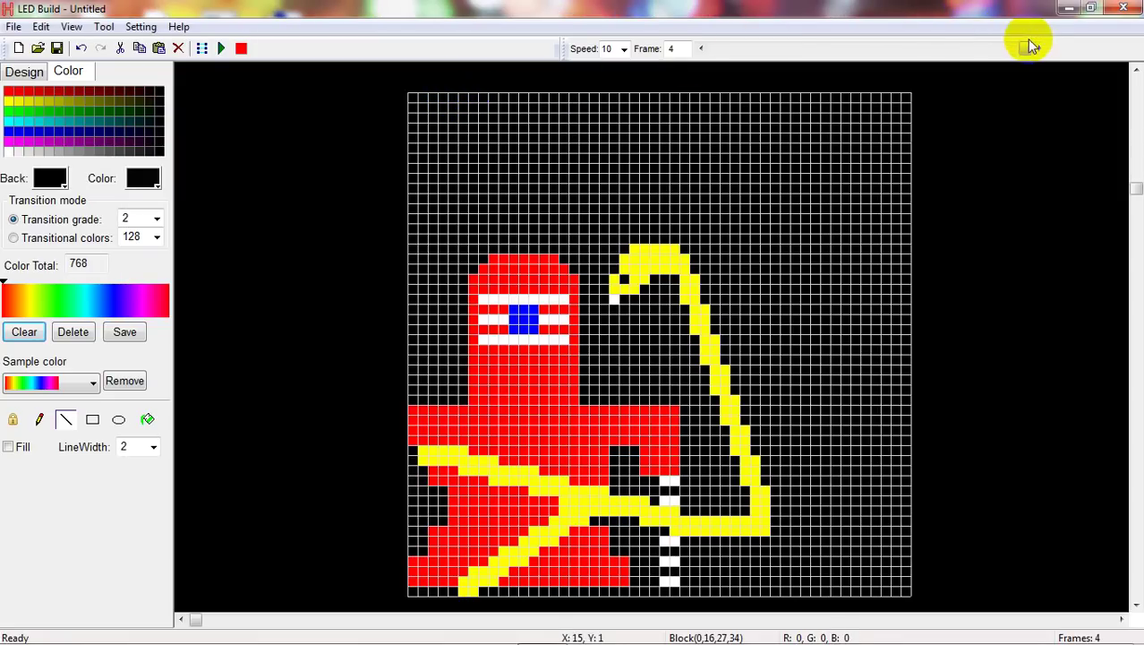
{"action": "left_click_drag", "start_coordinate": [1025, 48], "coordinate": [943, 70]}
{"action": "left_click_drag", "start_coordinate": [453, 105], "coordinate": [575, 79]}
{"action": "left_click_drag", "start_coordinate": [917, 51], "coordinate": [819, 48]}
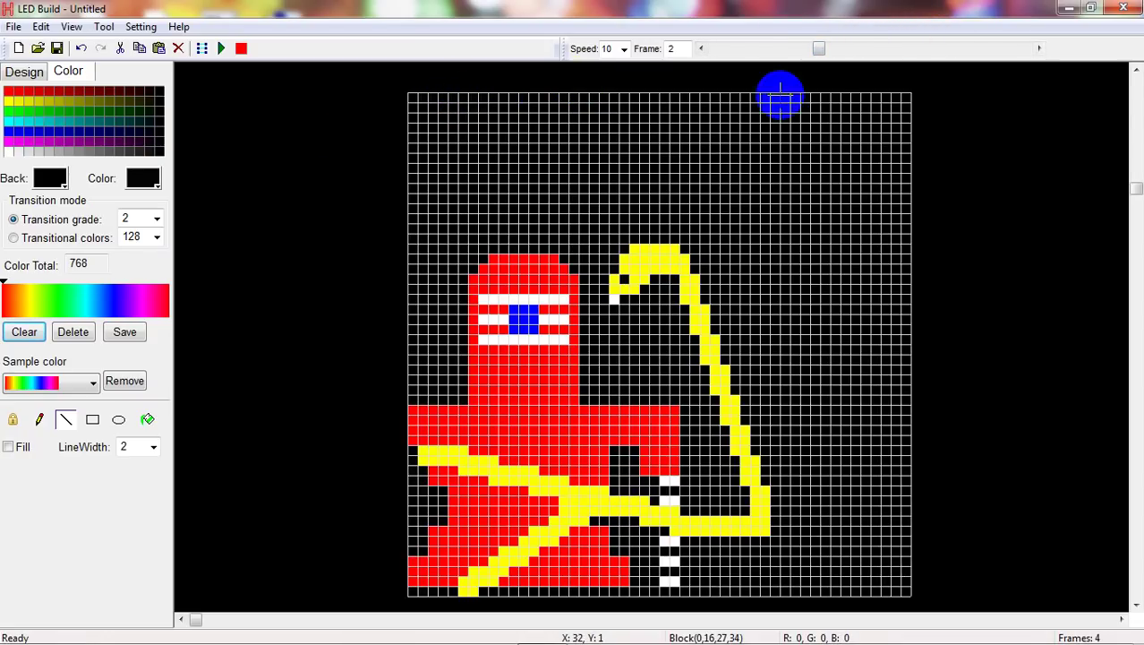
Delete frame 4, using 4 as both the start and end frame.
{"action": "left_click_drag", "start_coordinate": [818, 46], "coordinate": [1054, 54]}
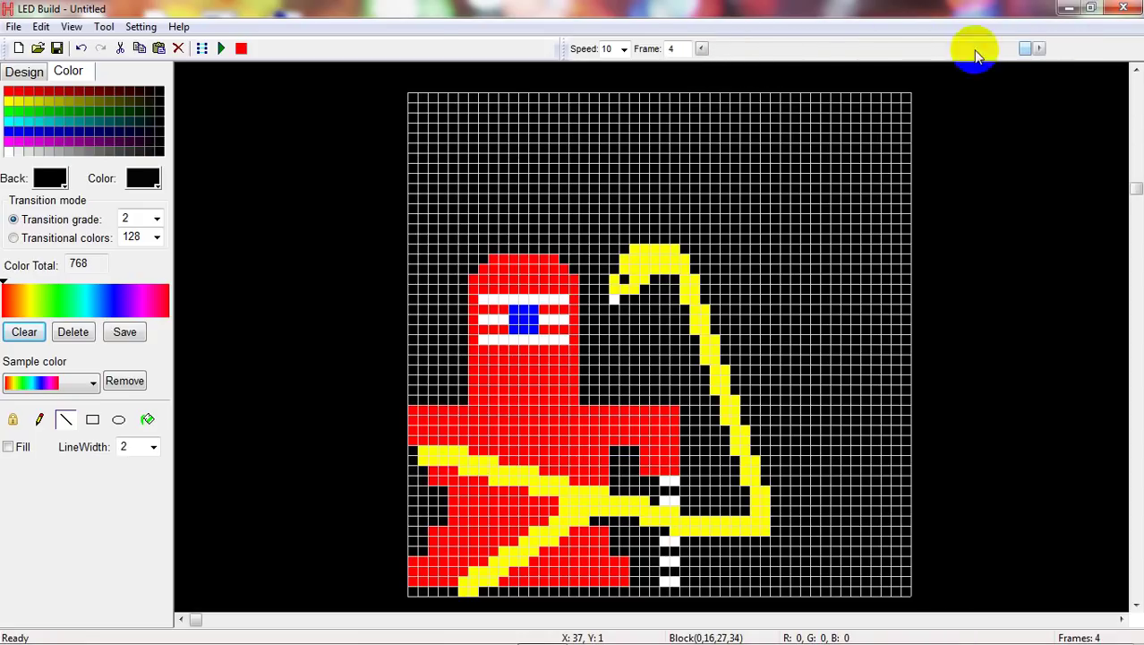
{"action": "left_click", "coordinate": [180, 51]}
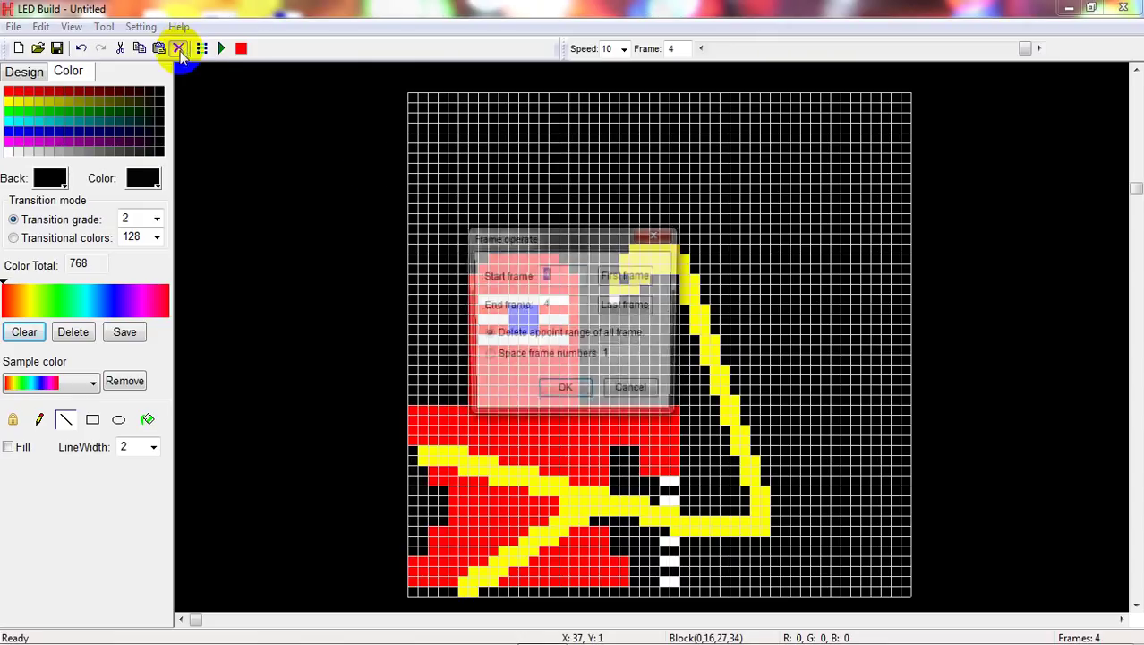
{"action": "double_click", "coordinate": [544, 304]}
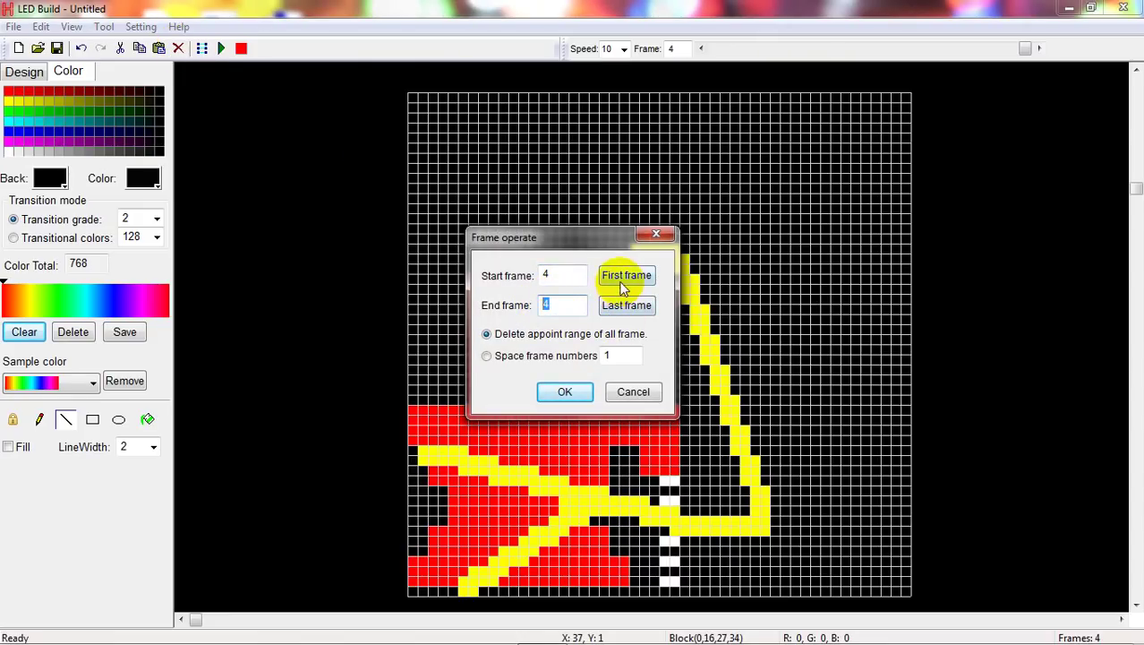
{"action": "double_click", "coordinate": [546, 277]}
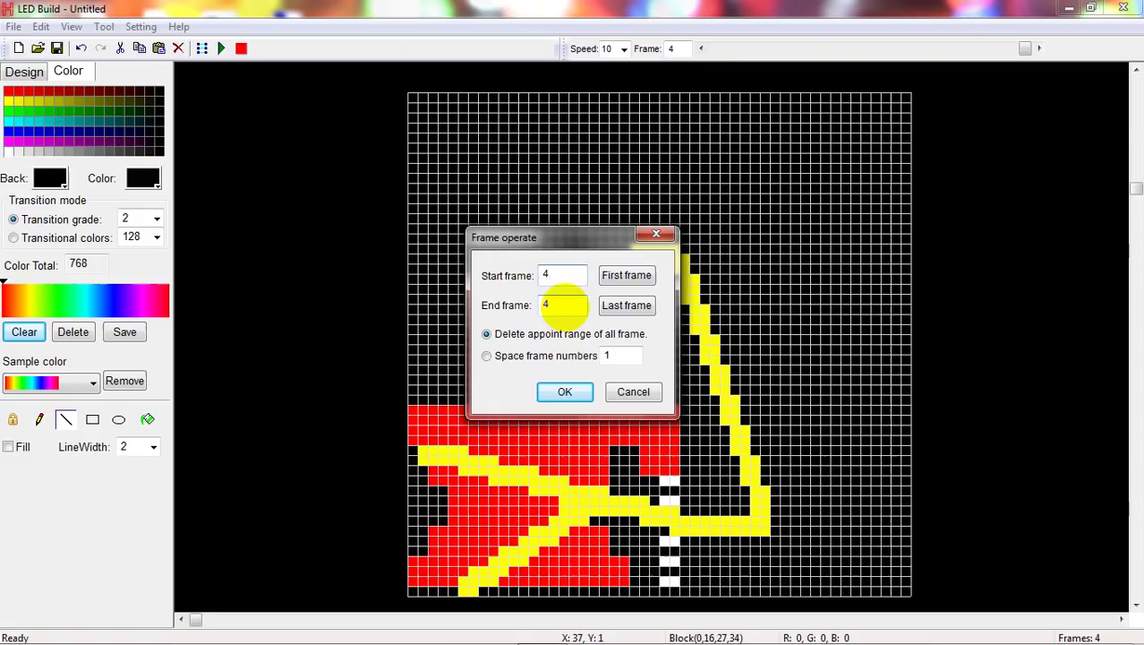
{"action": "left_click", "coordinate": [553, 391]}
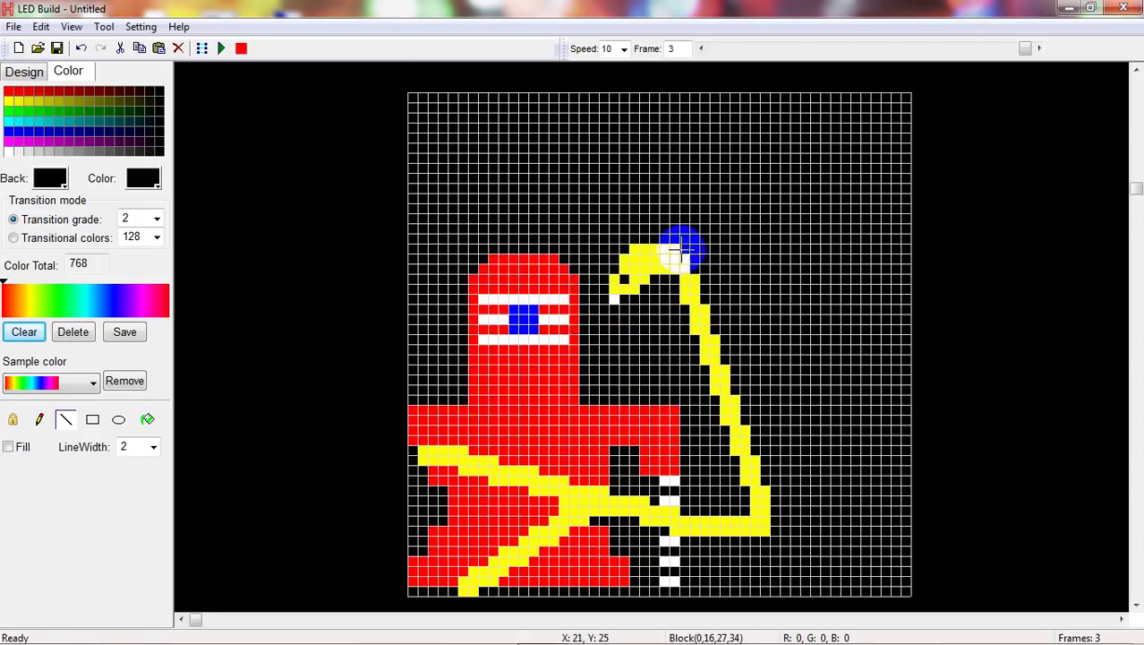
Generate one more frame after frame 3 with the Moving action in the Down(4) direction.
{"action": "left_click_drag", "start_coordinate": [1022, 51], "coordinate": [947, 63]}
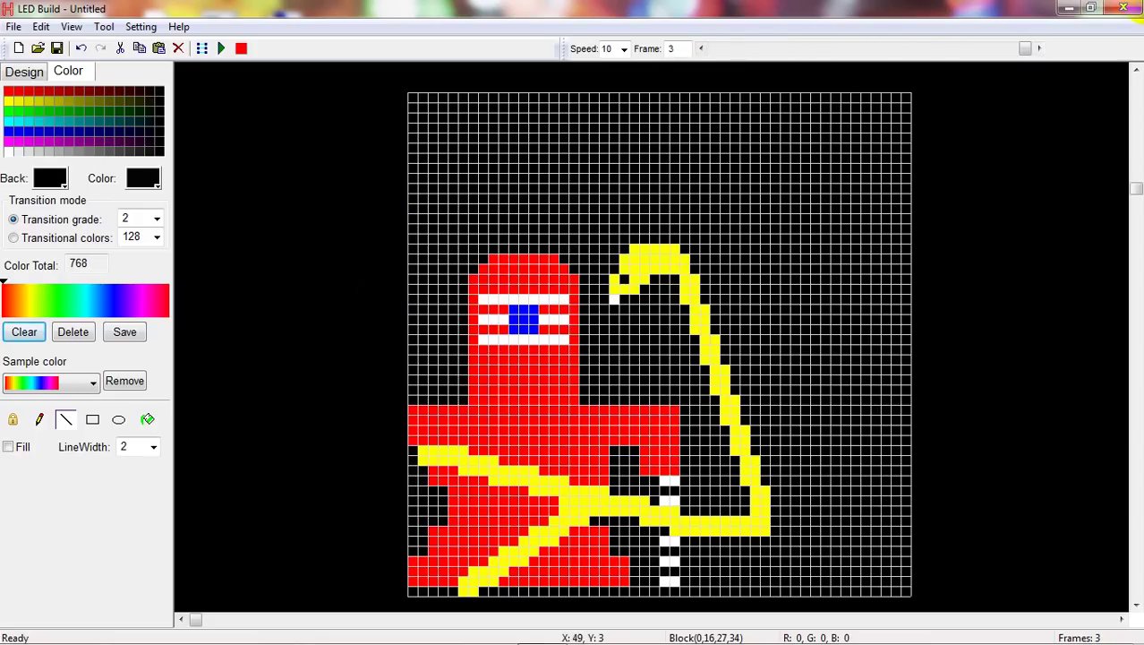
{"action": "left_click_drag", "start_coordinate": [945, 108], "coordinate": [952, 85]}
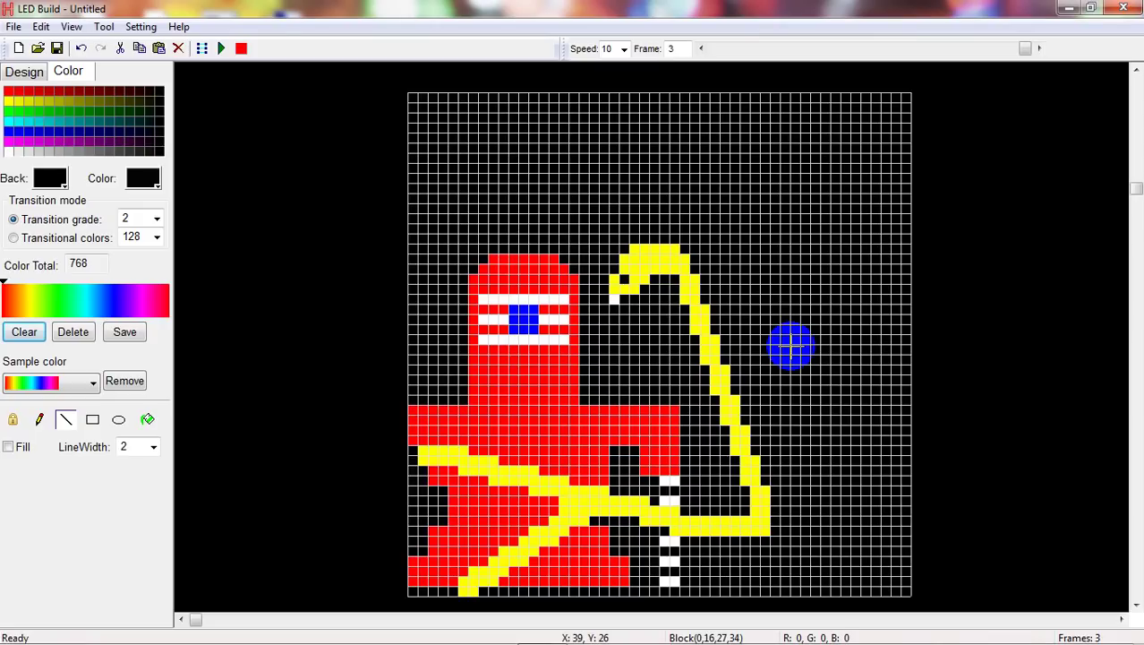
{"action": "left_click", "coordinate": [22, 71]}
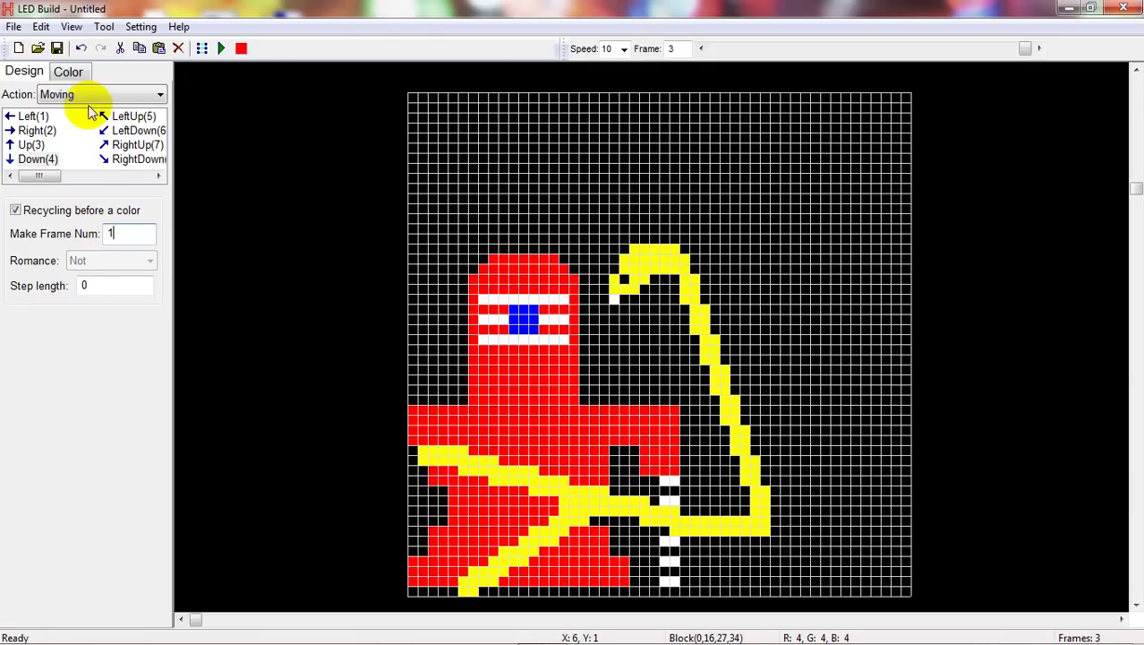
{"action": "left_click", "coordinate": [67, 72]}
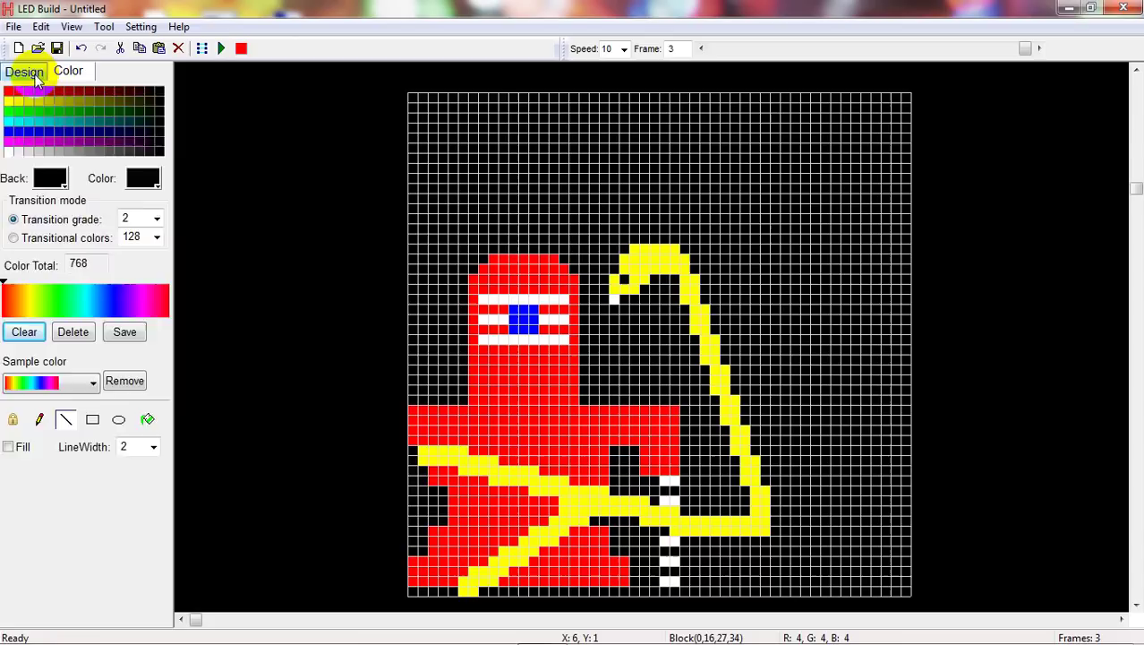
{"action": "left_click", "coordinate": [23, 71]}
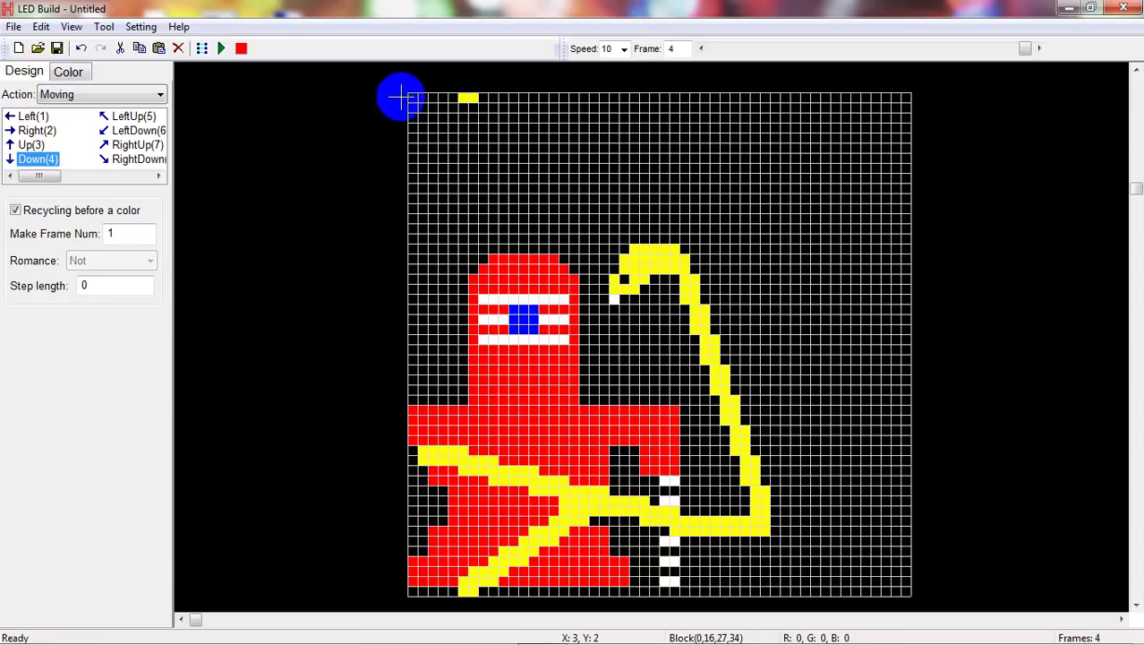
Erase the stray yellow cells on frame 4's top row and the snake's hood with its upper neck in black.
{"action": "left_click", "coordinate": [72, 71]}
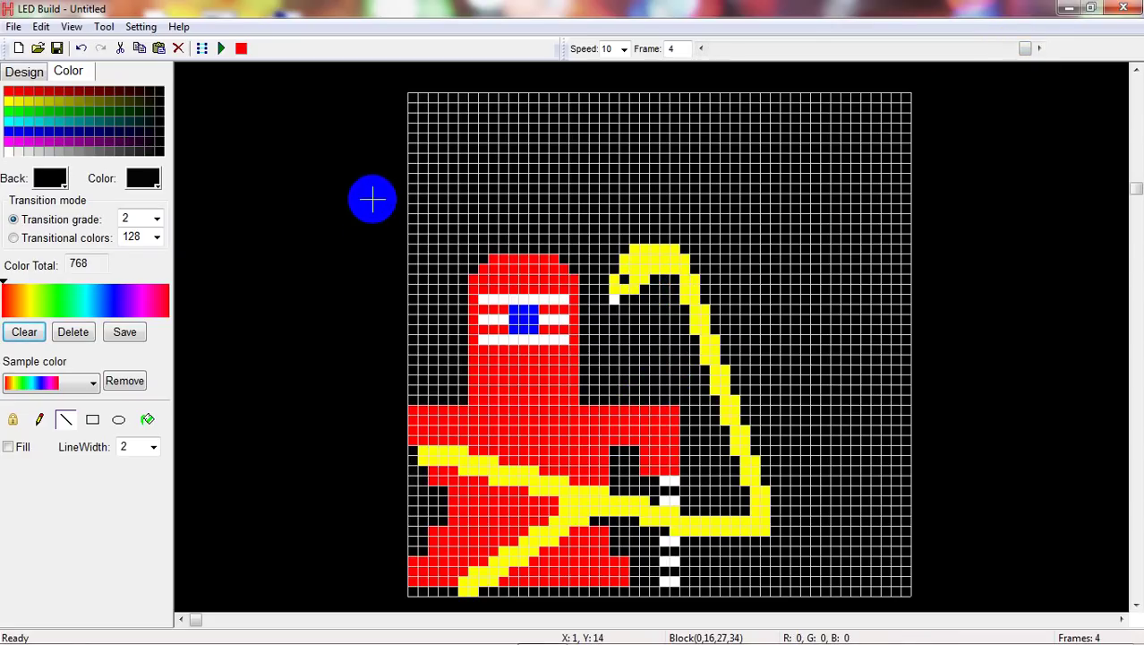
{"action": "mouse_move", "coordinate": [651, 249]}
{"action": "left_mouse_down"}
{"action": "mouse_move", "coordinate": [701, 249]}
{"action": "mouse_move", "coordinate": [616, 301]}
{"action": "mouse_move", "coordinate": [616, 261]}
{"action": "mouse_move", "coordinate": [672, 286]}
{"action": "mouse_move", "coordinate": [651, 248]}
{"action": "mouse_move", "coordinate": [685, 248]}
{"action": "mouse_move", "coordinate": [644, 242]}
{"action": "mouse_move", "coordinate": [651, 289]}
{"action": "mouse_move", "coordinate": [613, 273]}
{"action": "mouse_move", "coordinate": [692, 258]}
{"action": "mouse_move", "coordinate": [659, 263]}
{"action": "mouse_move", "coordinate": [690, 294]}
{"action": "mouse_move", "coordinate": [657, 304]}
{"action": "mouse_move", "coordinate": [695, 331]}
{"action": "mouse_move", "coordinate": [708, 307]}
{"action": "mouse_move", "coordinate": [695, 331]}
{"action": "left_mouse_up"}
Redraw the snake's hood in yellow at the shortened neck in frame 4, curving down toward the right end of the lingam's base.
{"action": "left_click", "coordinate": [143, 179]}
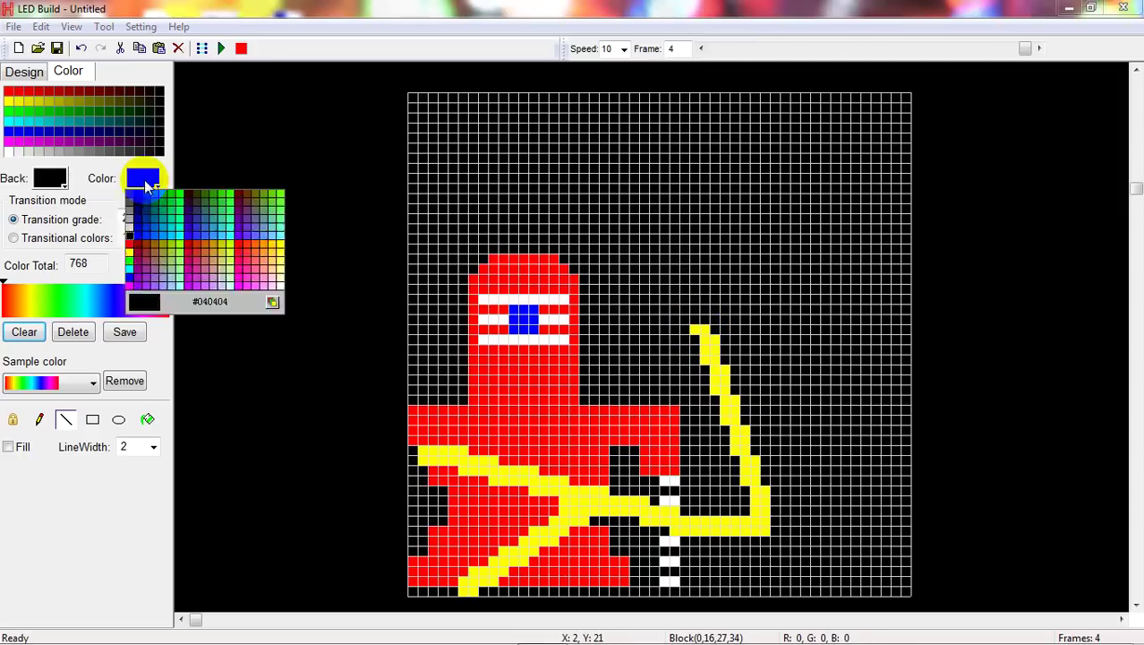
{"action": "left_click", "coordinate": [144, 178]}
{"action": "left_click", "coordinate": [143, 178]}
{"action": "left_click", "coordinate": [129, 249]}
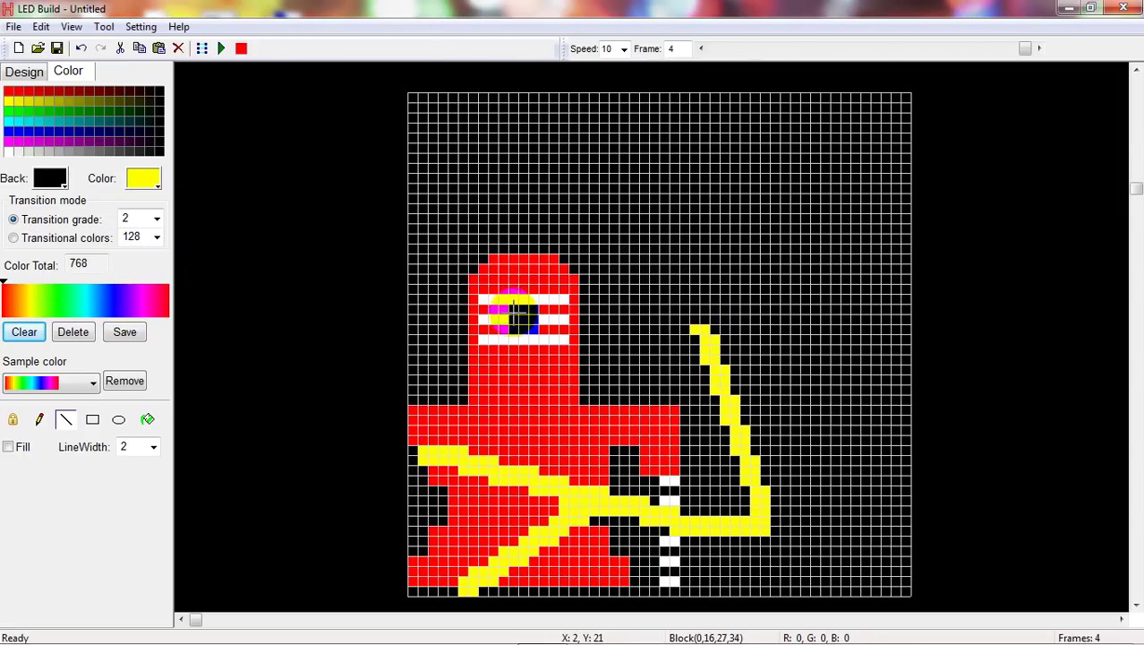
{"action": "left_click_drag", "start_coordinate": [701, 329], "coordinate": [667, 337]}
Add a white mouth tip and a black eye to the lowered snake head in frame 4.
{"action": "left_click", "coordinate": [148, 180]}
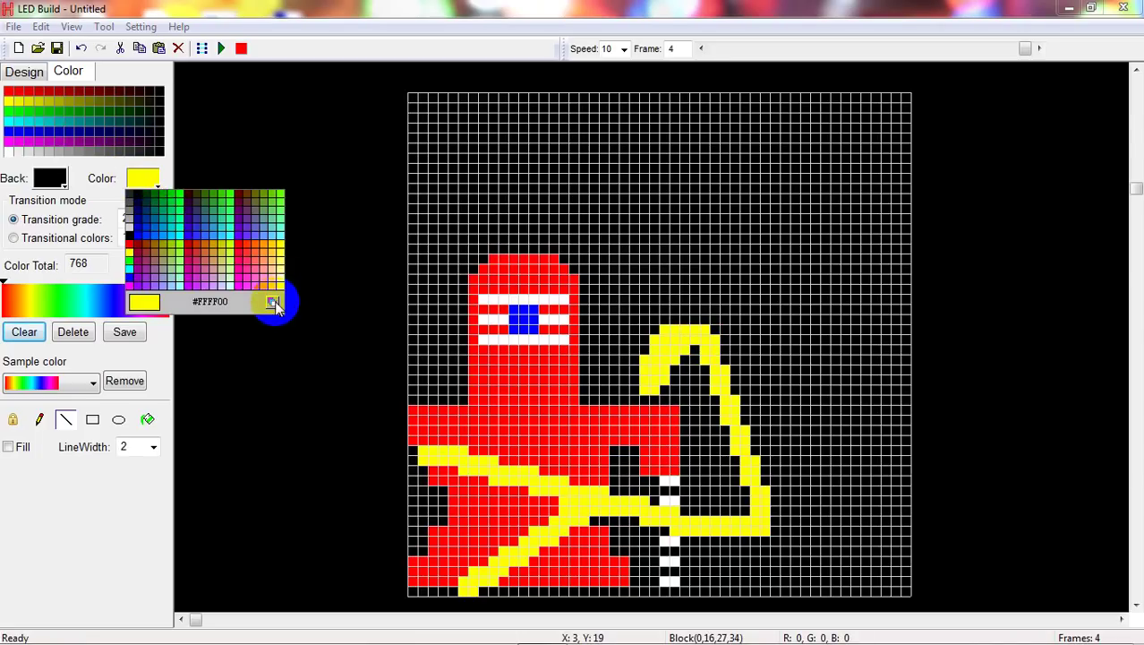
{"action": "left_click", "coordinate": [272, 300]}
{"action": "left_click", "coordinate": [554, 327]}
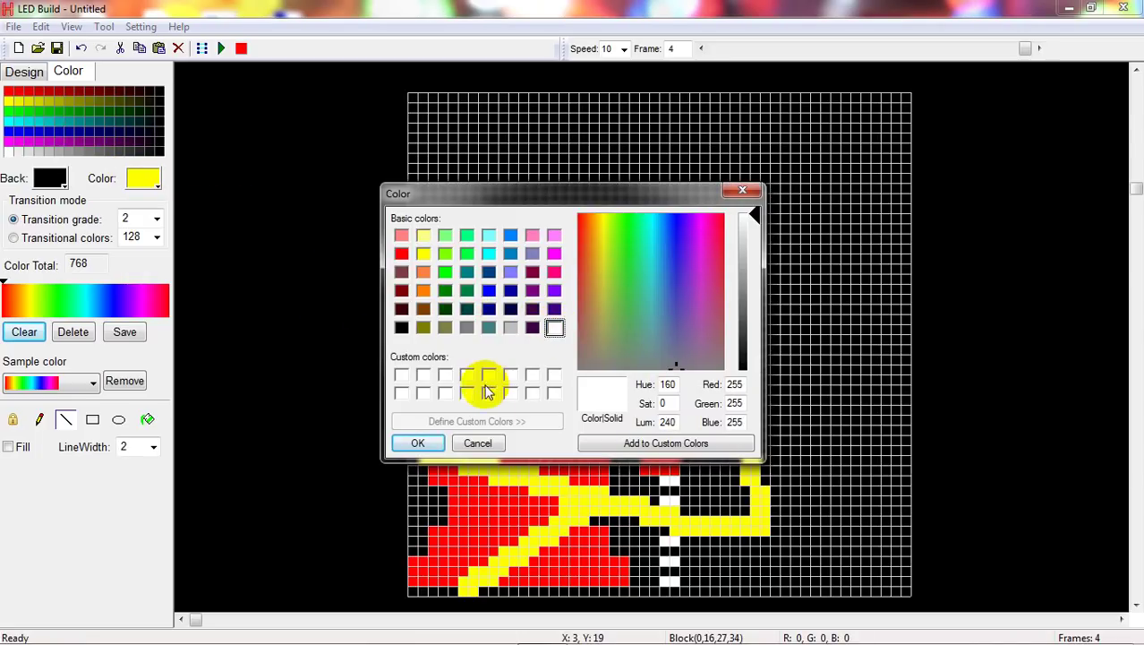
{"action": "left_click", "coordinate": [414, 444]}
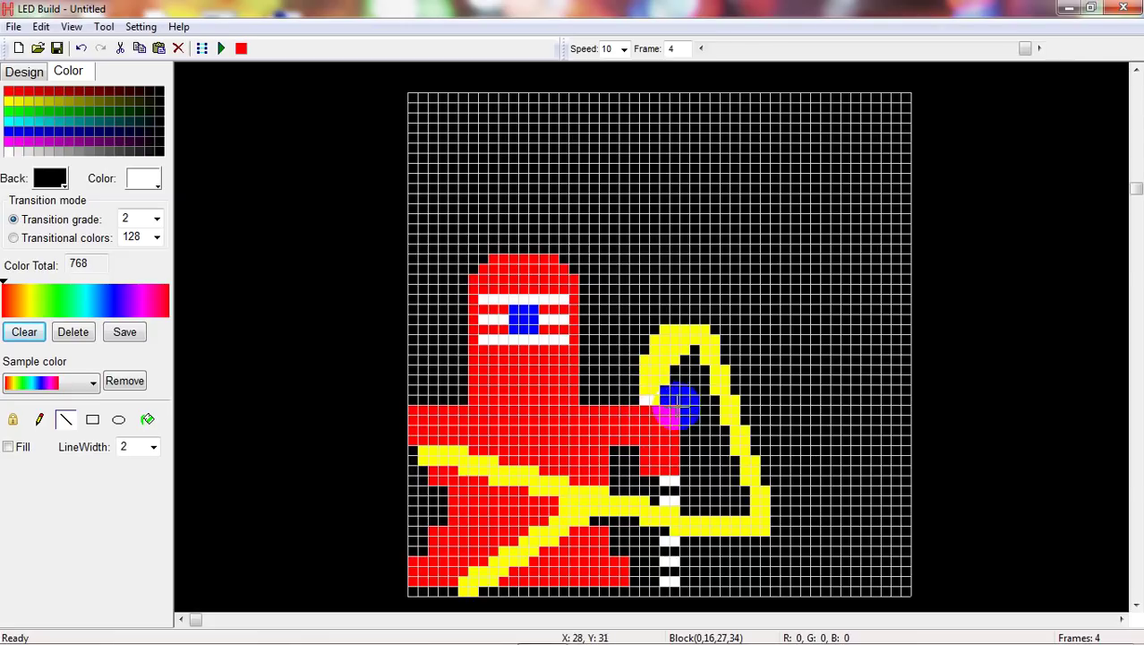
{"action": "left_click", "coordinate": [143, 197]}
{"action": "left_click", "coordinate": [137, 231]}
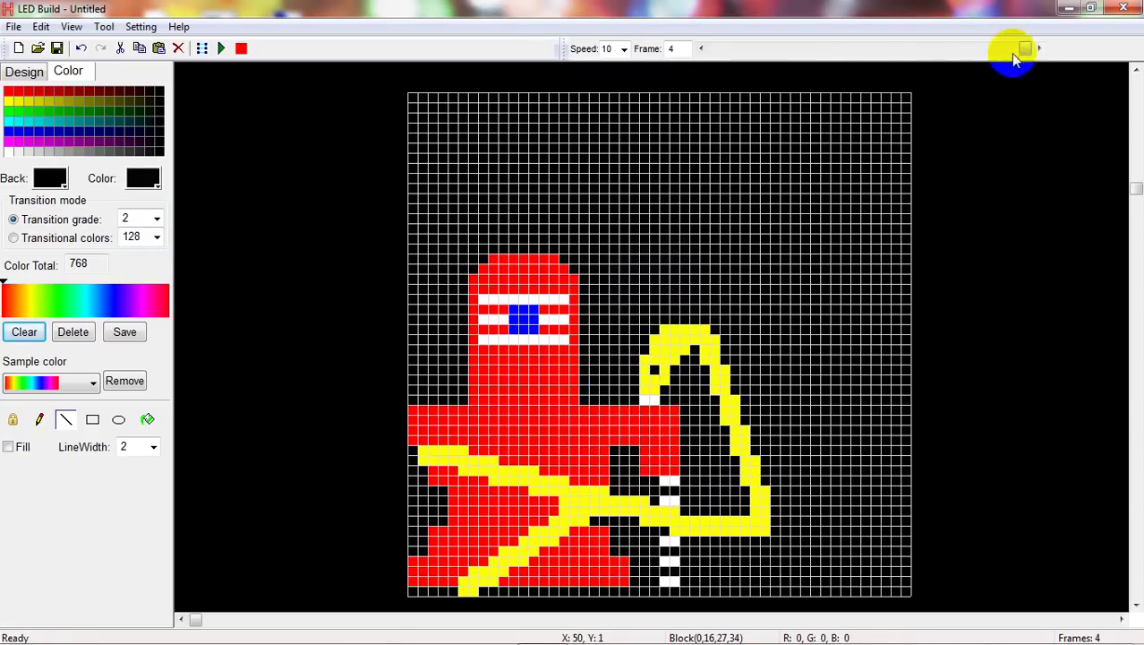
Erase the white column cells above the snake's body in frame 2 with black.
{"action": "left_click_drag", "start_coordinate": [1015, 58], "coordinate": [1043, 46]}
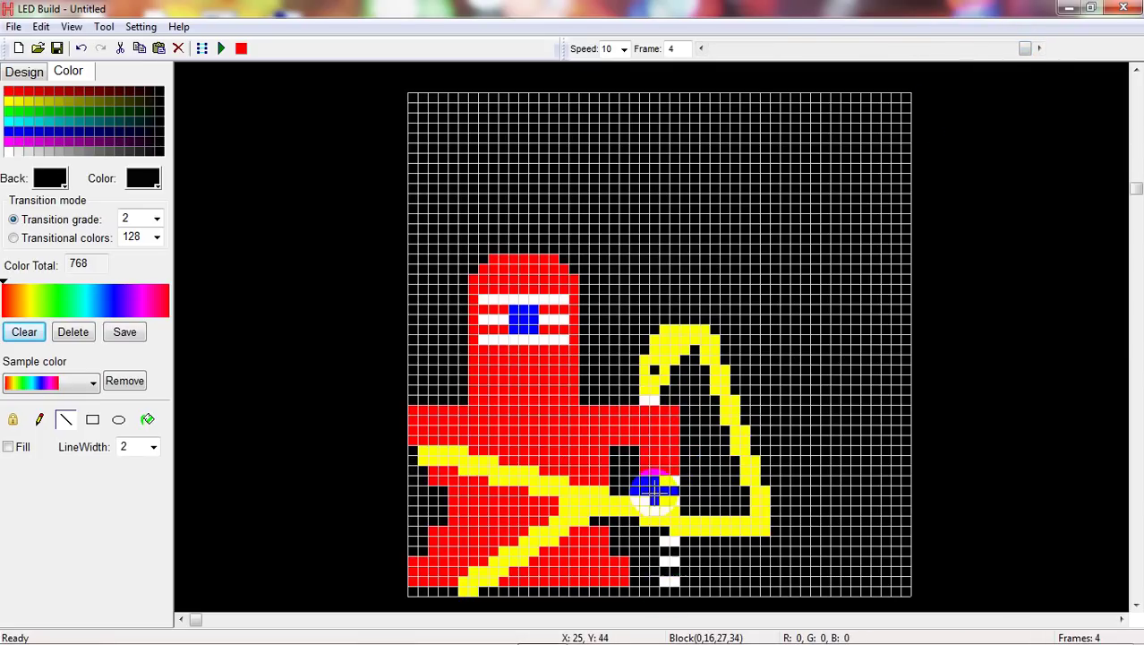
{"action": "mouse_move", "coordinate": [1012, 52]}
{"action": "left_mouse_down"}
{"action": "mouse_move", "coordinate": [708, 52]}
{"action": "mouse_move", "coordinate": [787, 47]}
{"action": "left_mouse_up"}
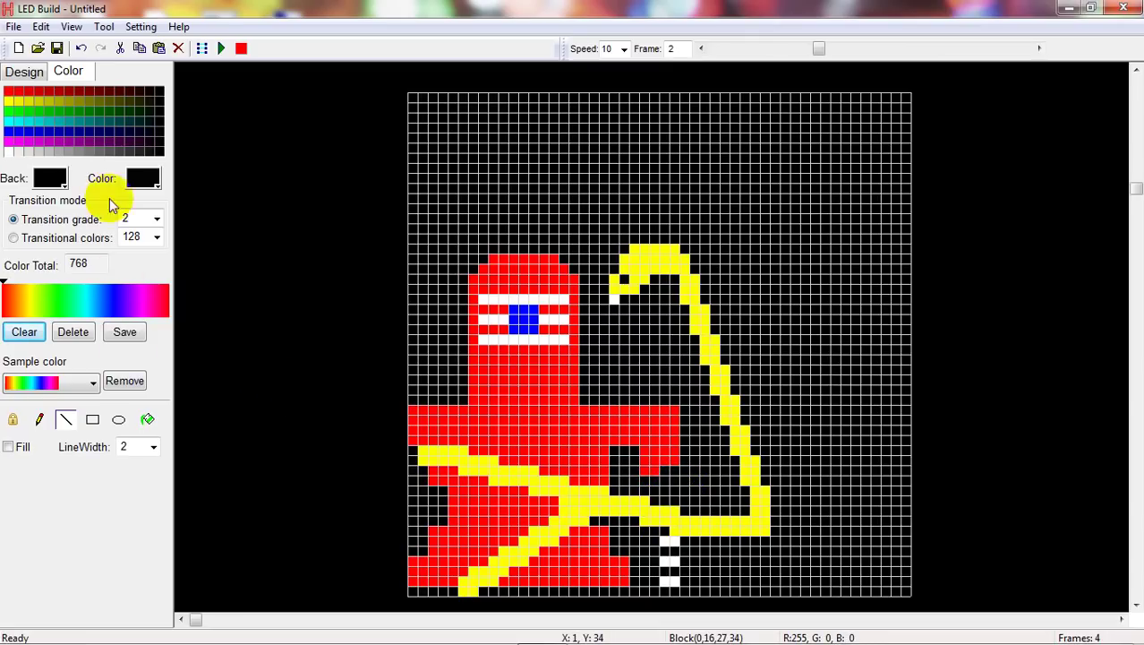
Repaint the missing red cells at the lower right corner of the lingam's base in frame 2.
{"action": "left_click", "coordinate": [144, 179]}
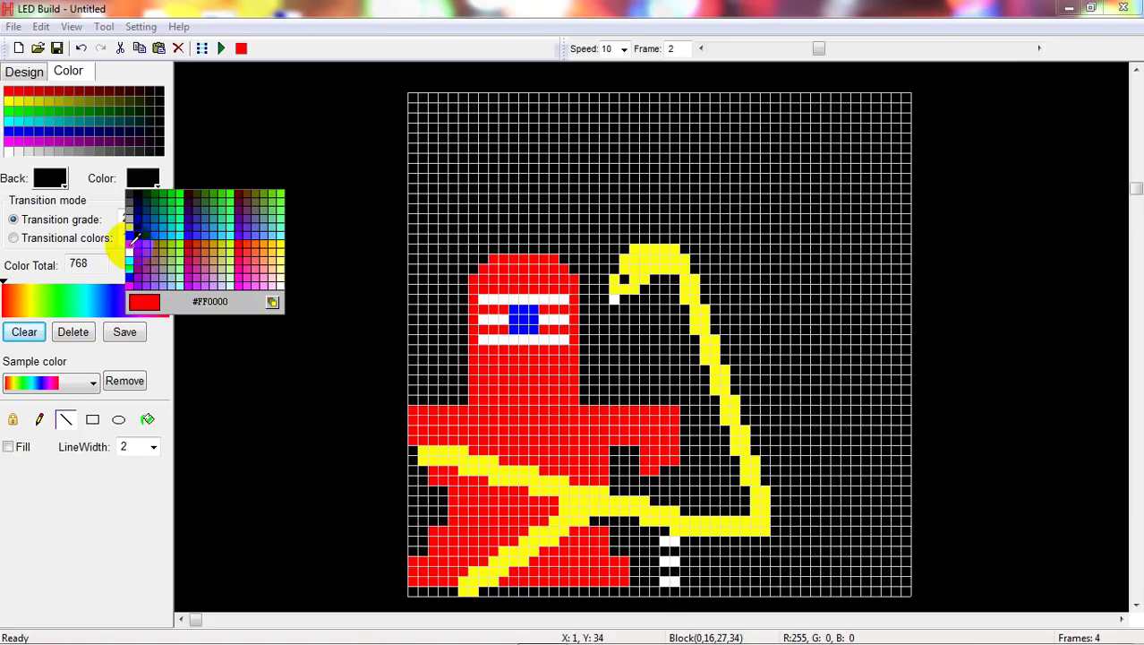
{"action": "left_click", "coordinate": [134, 238]}
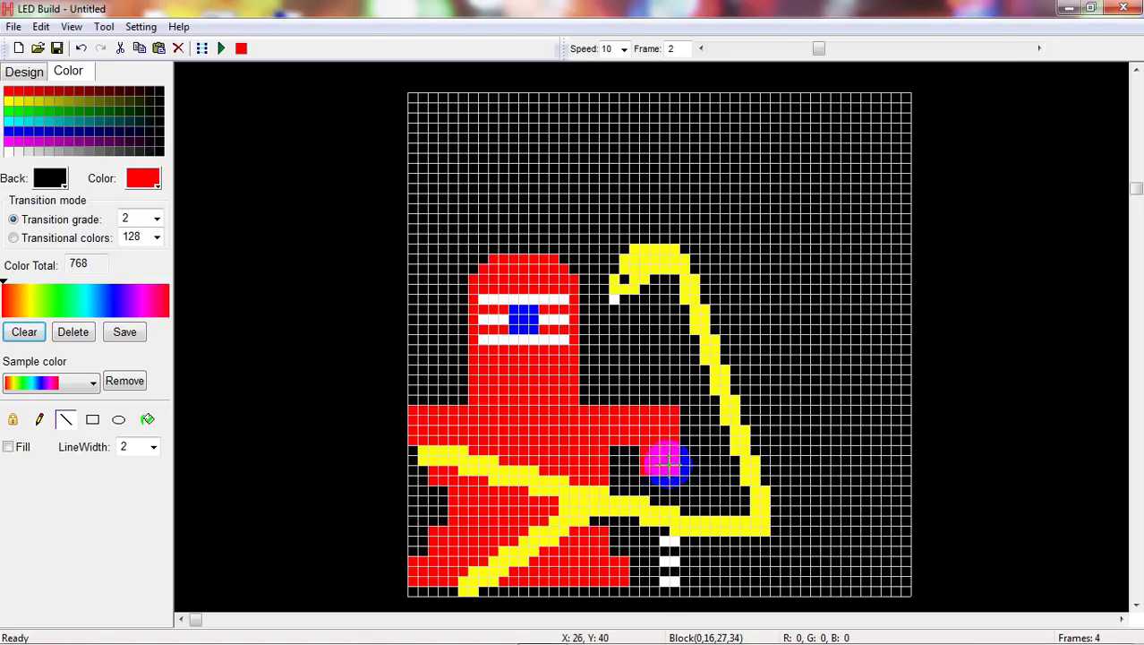
{"action": "left_click_drag", "start_coordinate": [818, 52], "coordinate": [779, 61]}
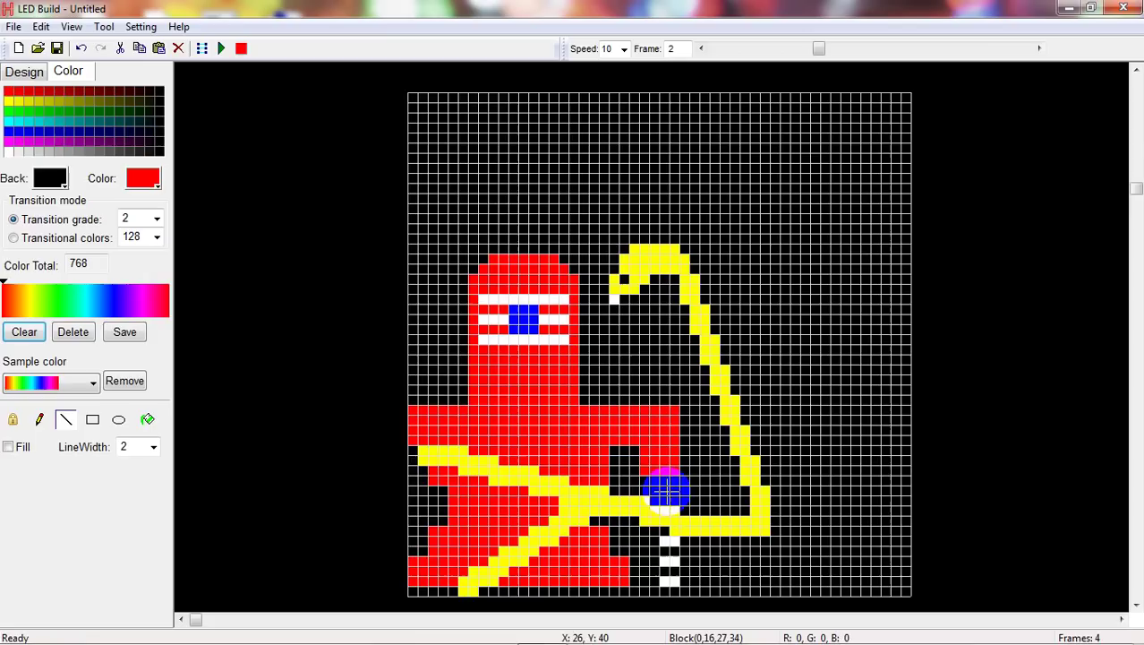
Paint the cells beneath the lower right corner of the lingam's base in white, extending the dashed column across the snake's body in frame 2.
{"action": "left_click", "coordinate": [144, 178]}
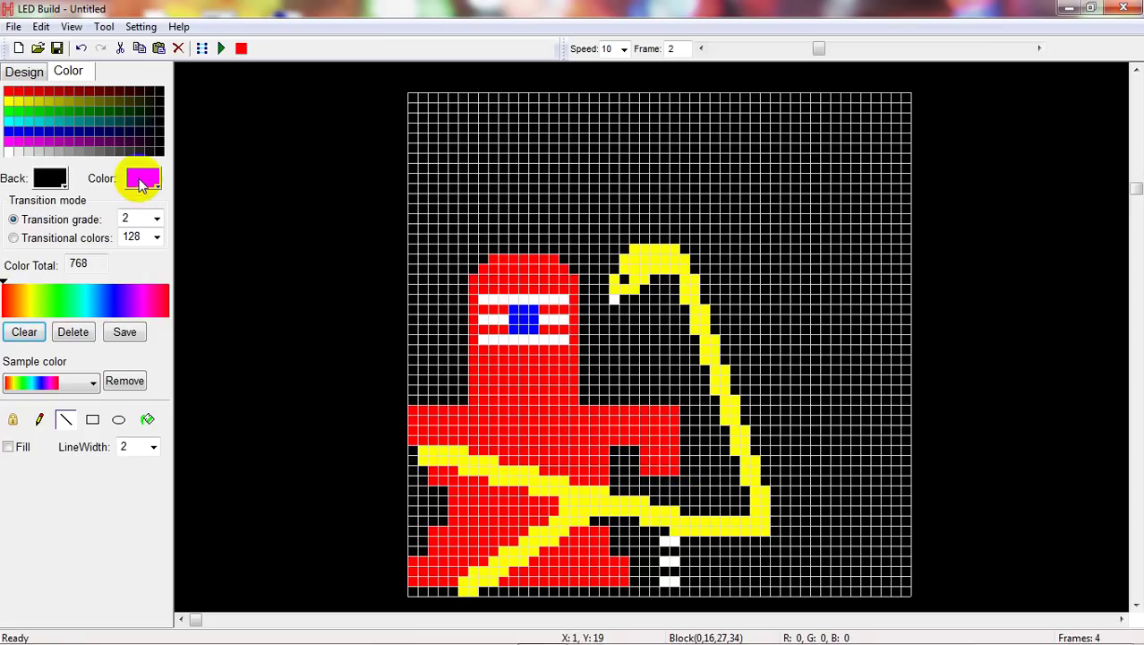
{"action": "left_click", "coordinate": [273, 302]}
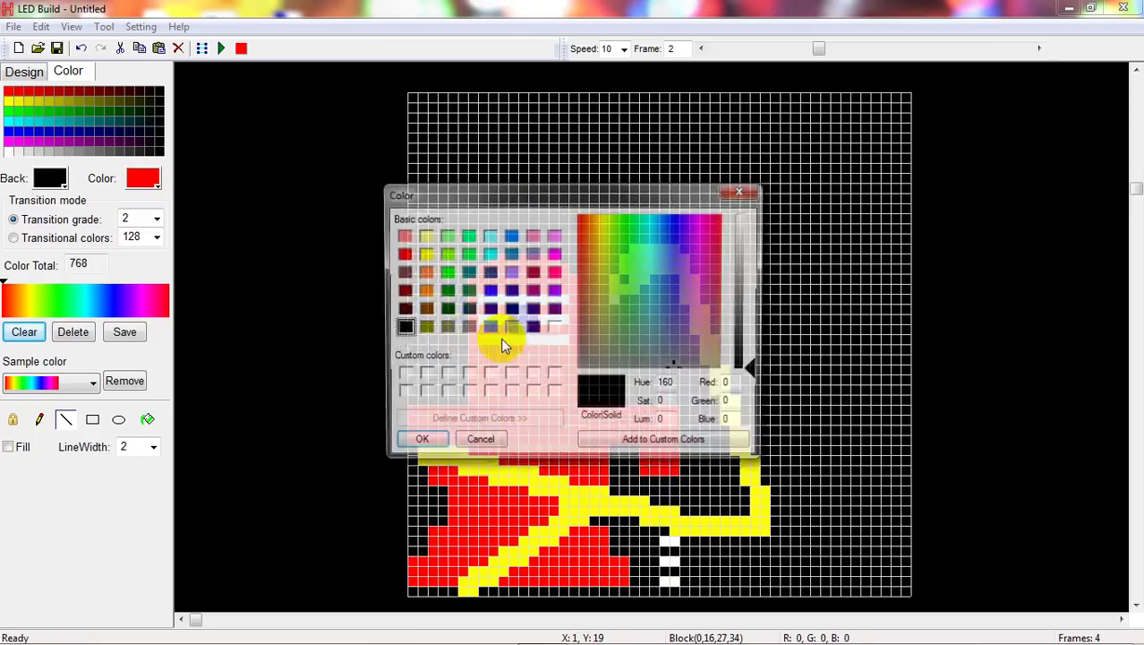
{"action": "left_click", "coordinate": [555, 328]}
{"action": "left_click", "coordinate": [417, 442]}
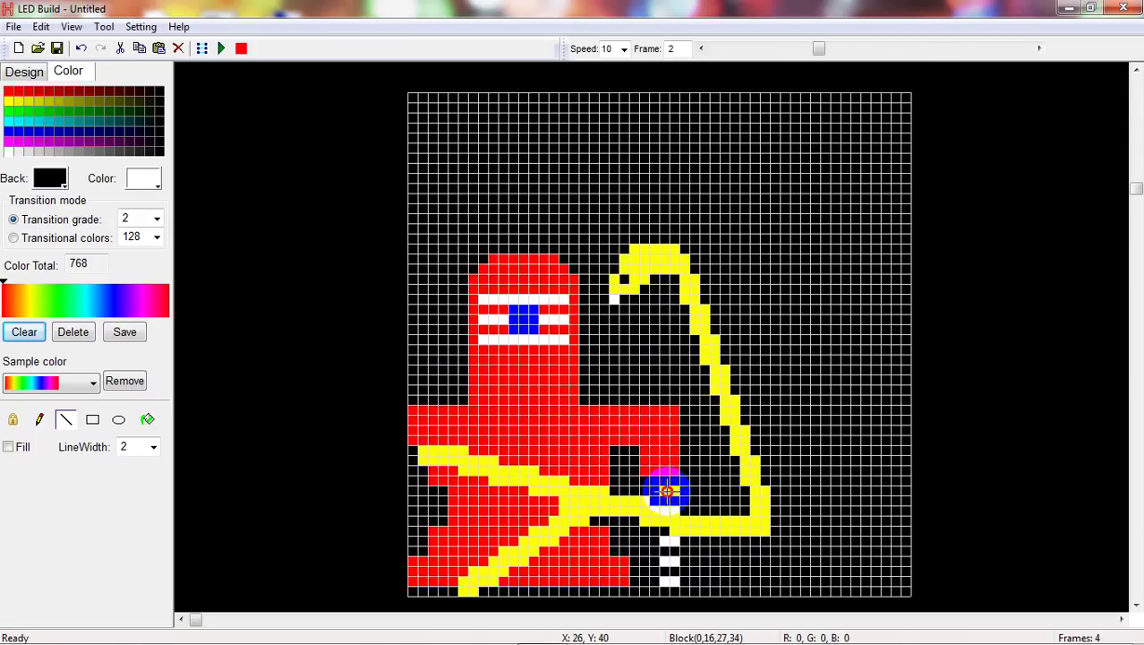
{"action": "left_click_drag", "start_coordinate": [667, 491], "coordinate": [658, 530]}
Erase alternate cells of the white column in frame 2 with black so its upper dashes are offset from those in frame 1.
{"action": "left_click", "coordinate": [157, 183]}
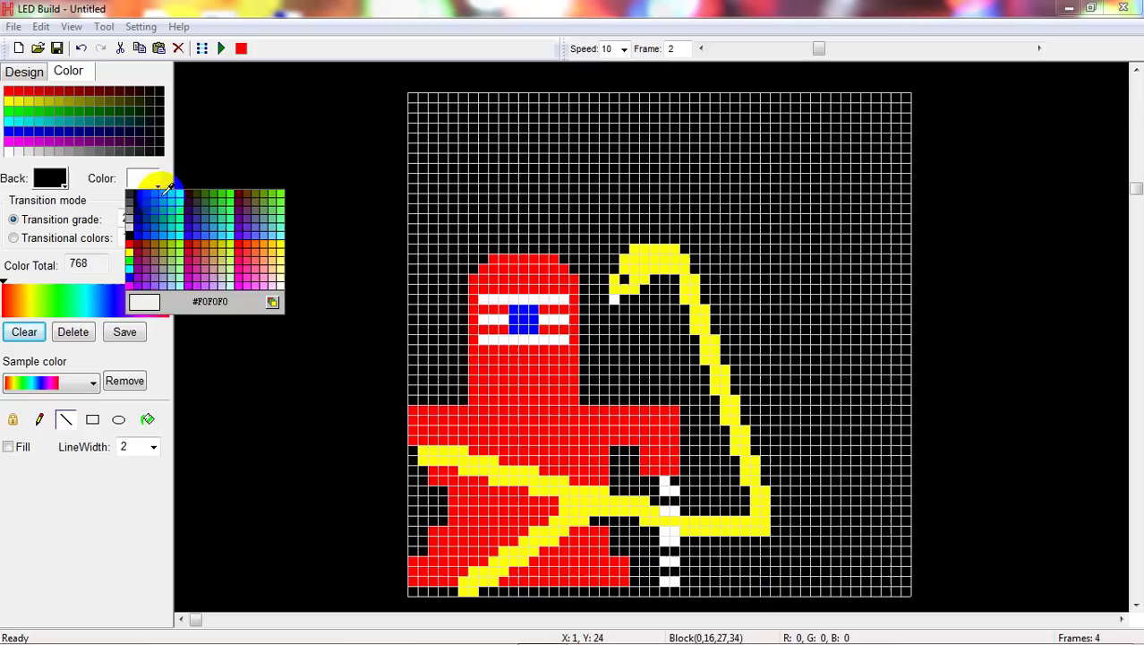
{"action": "left_click", "coordinate": [130, 235]}
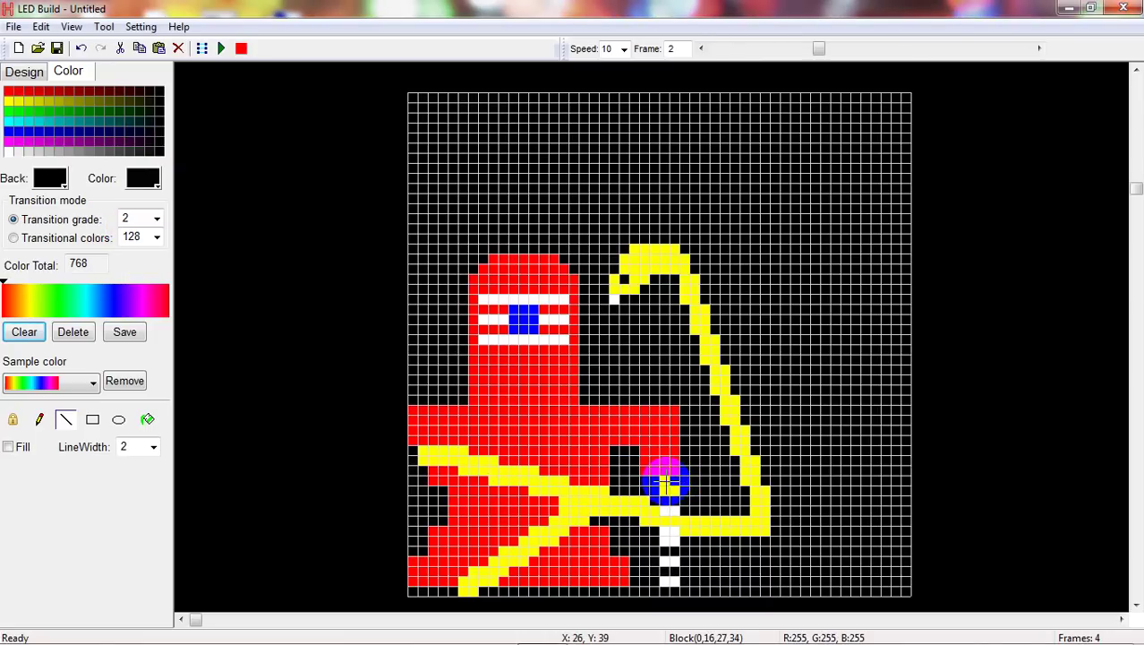
{"action": "left_click_drag", "start_coordinate": [667, 483], "coordinate": [659, 543]}
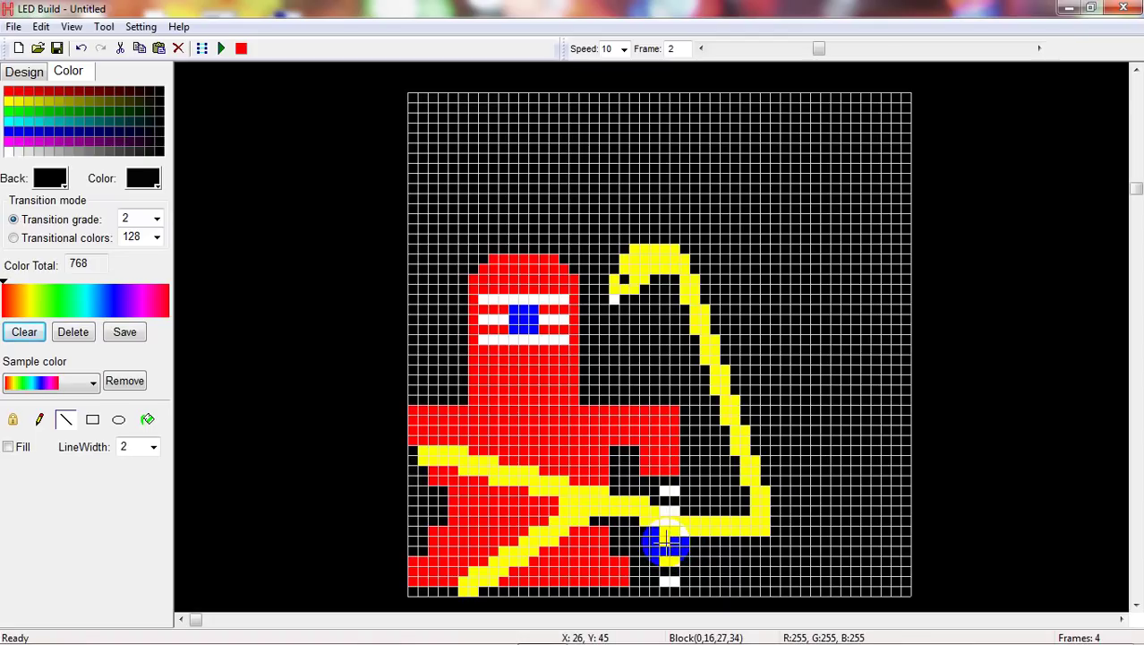
Repaint the part of the column below the snake's body in frame 2 as a solid white strip.
{"action": "left_click", "coordinate": [151, 133]}
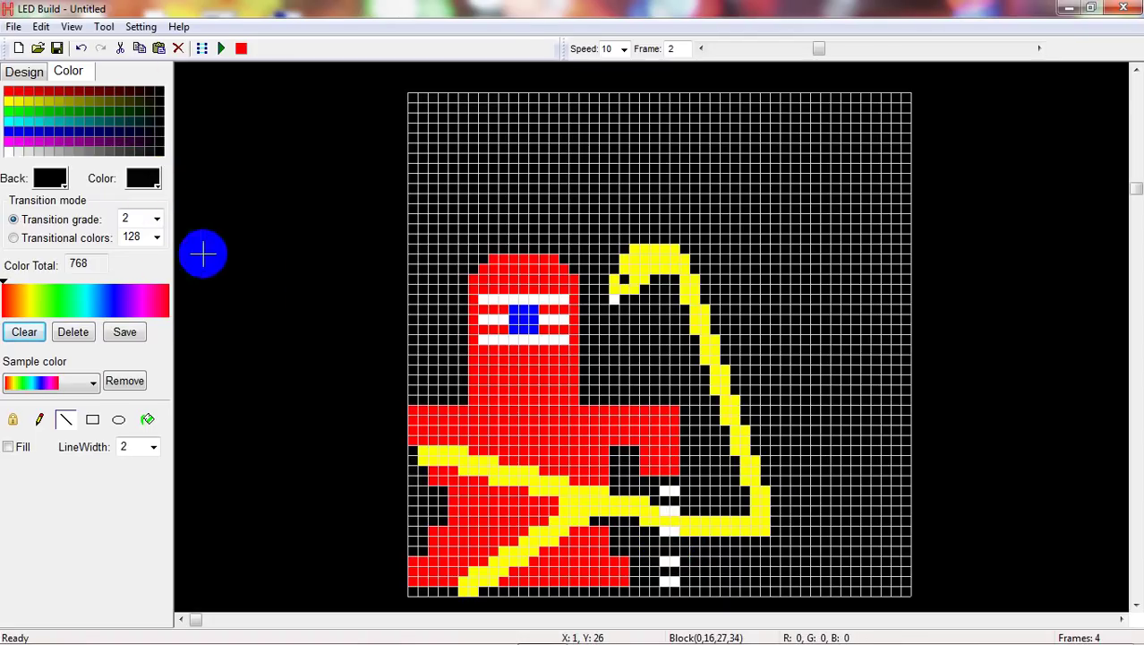
{"action": "left_click", "coordinate": [154, 181]}
{"action": "left_click", "coordinate": [274, 302]}
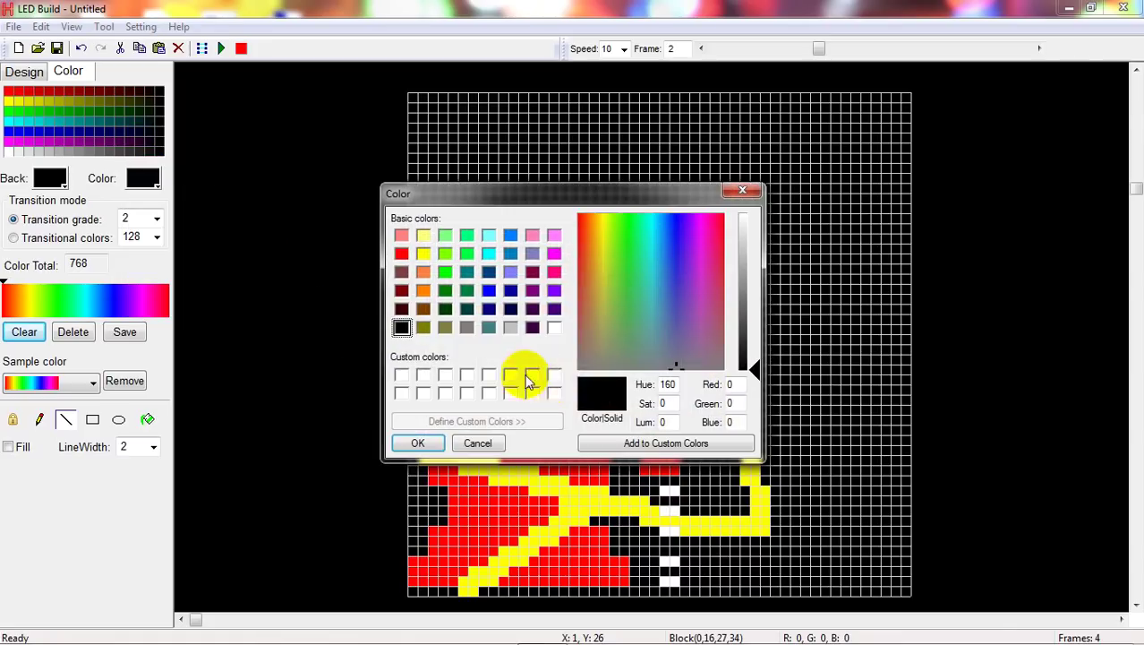
{"action": "left_click", "coordinate": [554, 327]}
{"action": "left_click", "coordinate": [419, 443]}
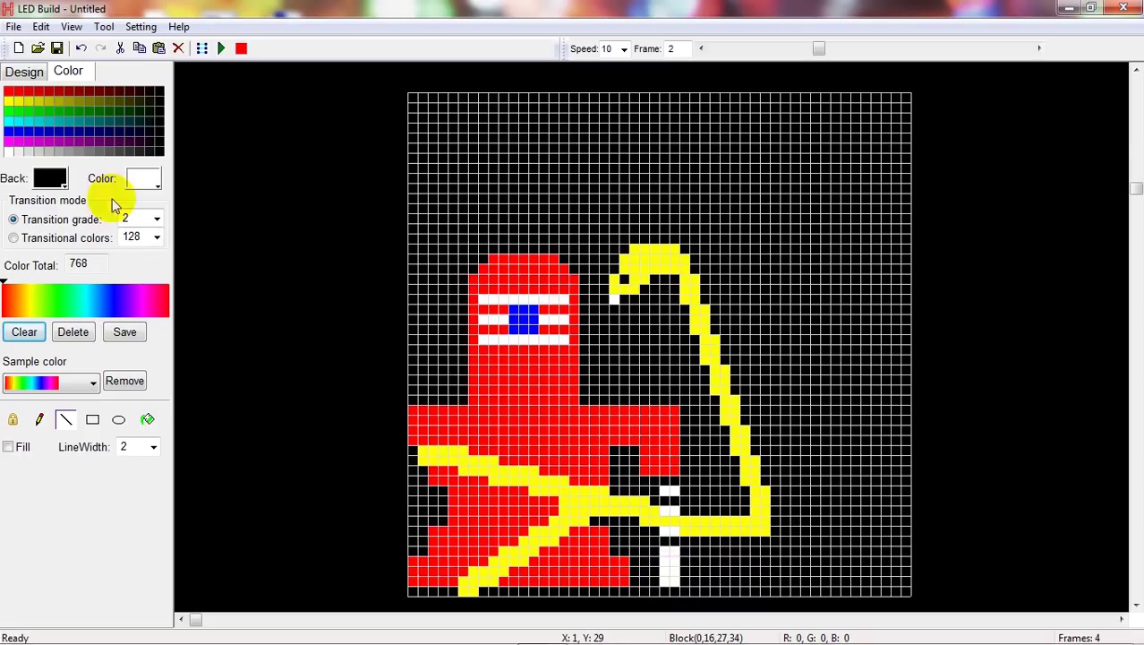
Cut black gaps into the lower white strip in frame 2 to continue the evenly spaced dashes.
{"action": "left_click", "coordinate": [151, 178]}
{"action": "left_click", "coordinate": [132, 228]}
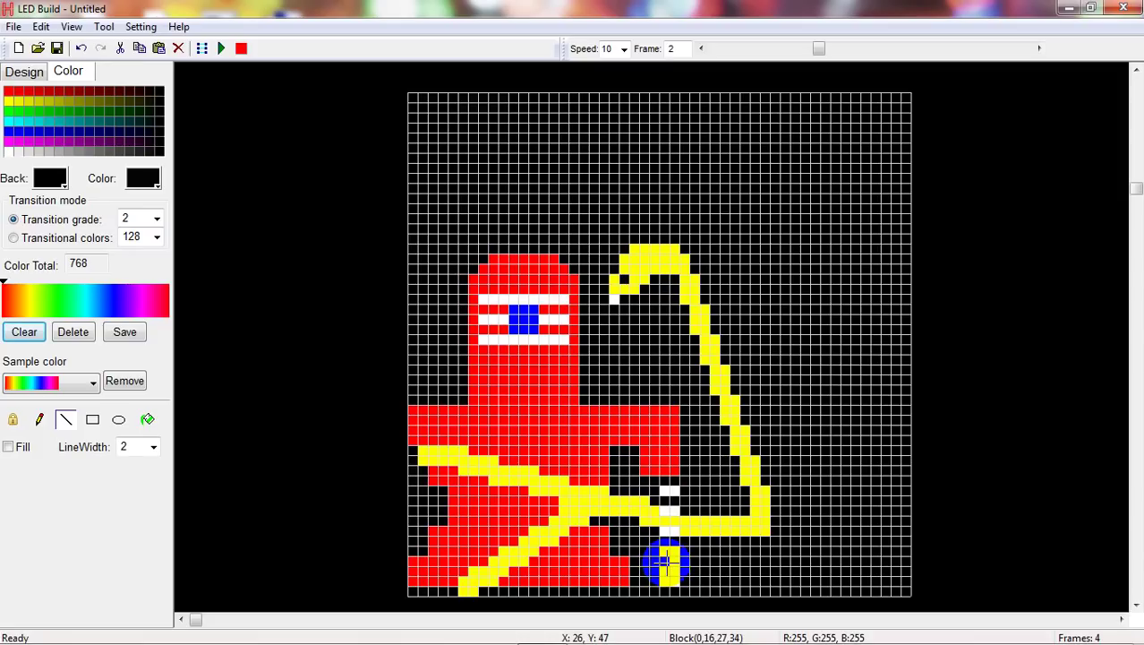
{"action": "left_click_drag", "start_coordinate": [674, 563], "coordinate": [672, 579]}
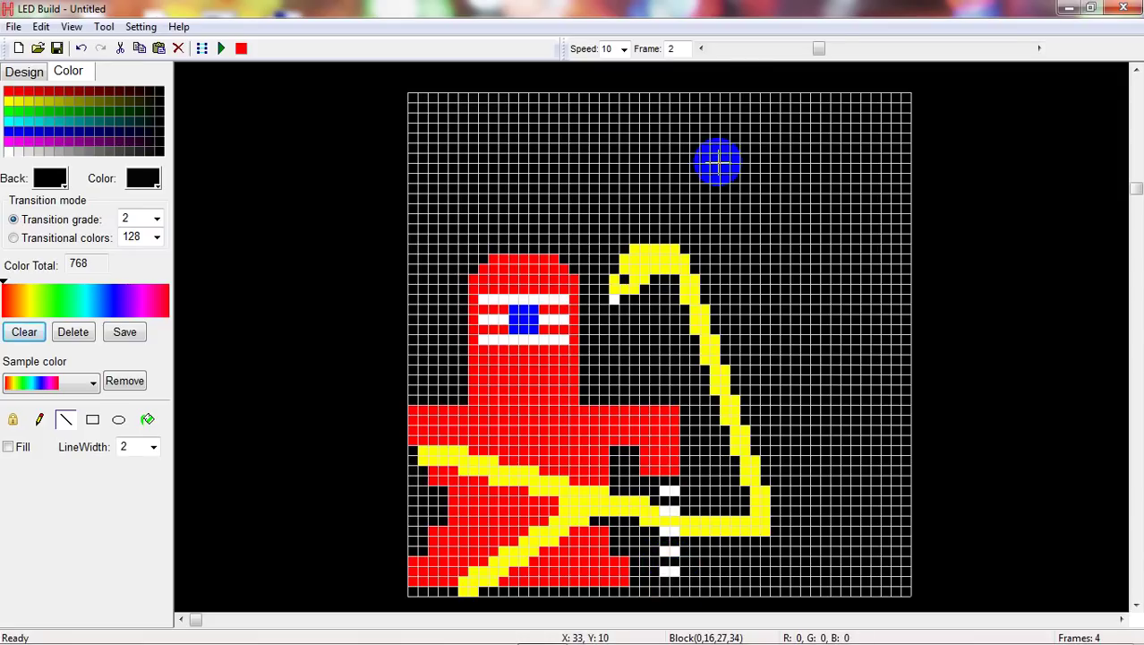
Compare the column with frame 1, and add a white dash on the bottom row of the column in frame 2.
{"action": "left_click_drag", "start_coordinate": [816, 51], "coordinate": [726, 53]}
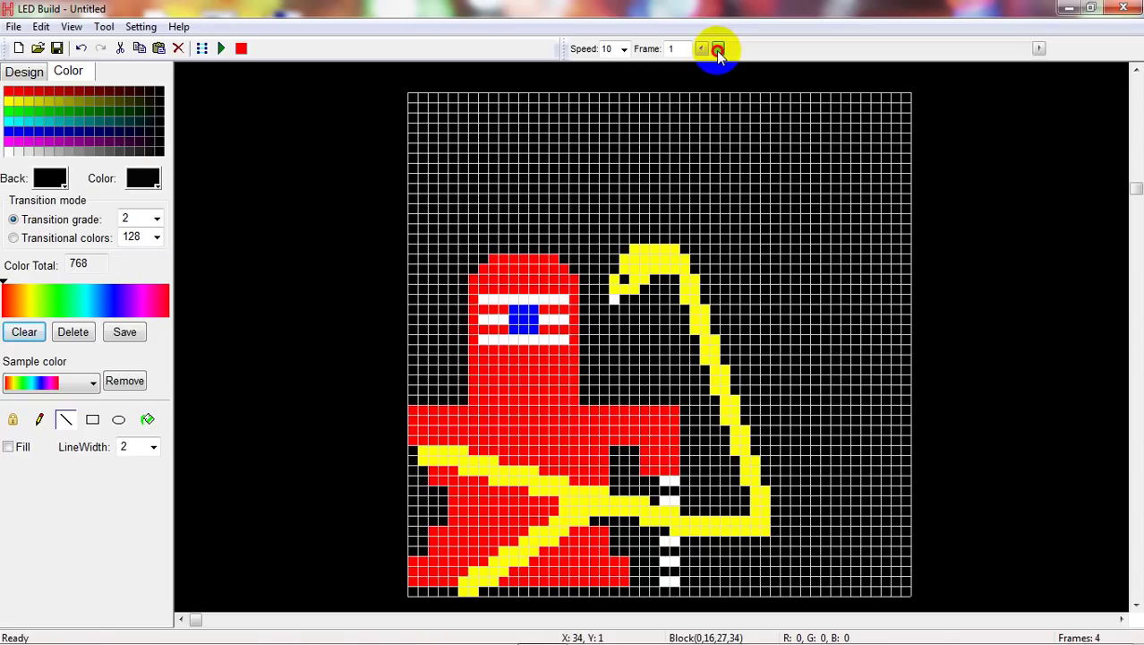
{"action": "left_click_drag", "start_coordinate": [719, 51], "coordinate": [810, 52]}
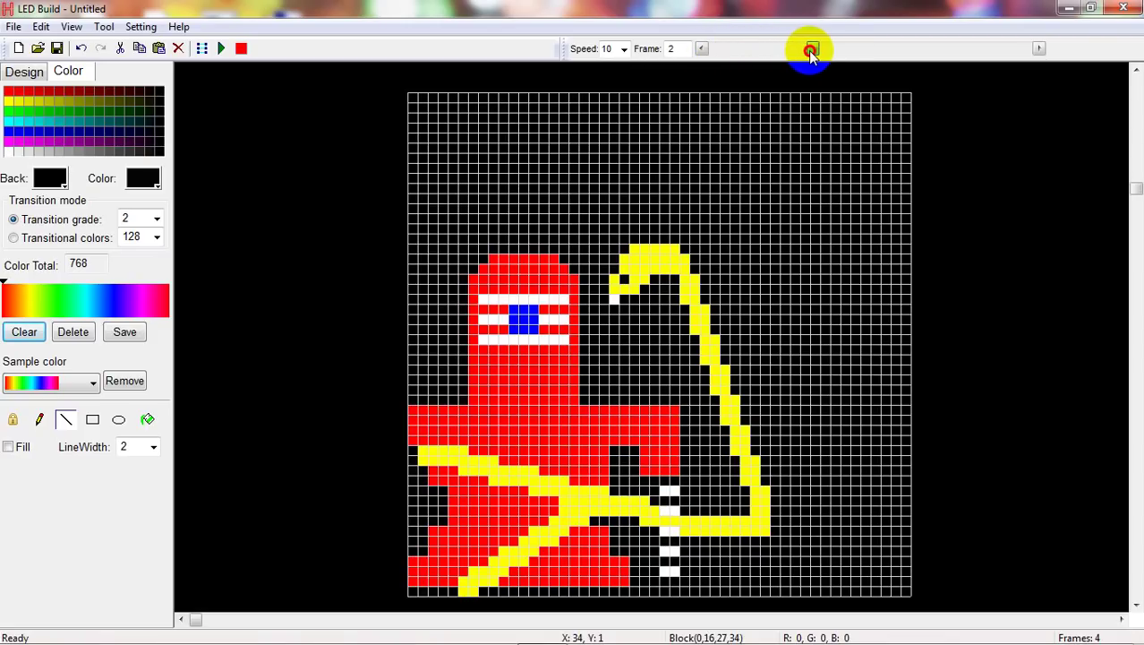
{"action": "left_click", "coordinate": [156, 182]}
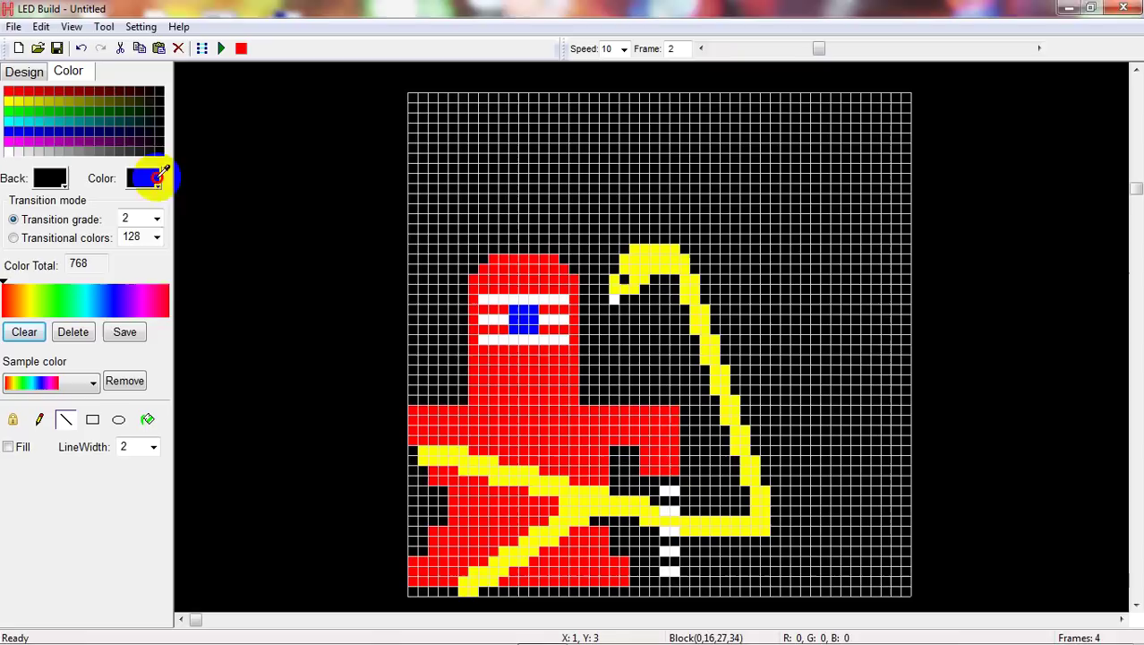
{"action": "left_click", "coordinate": [272, 302]}
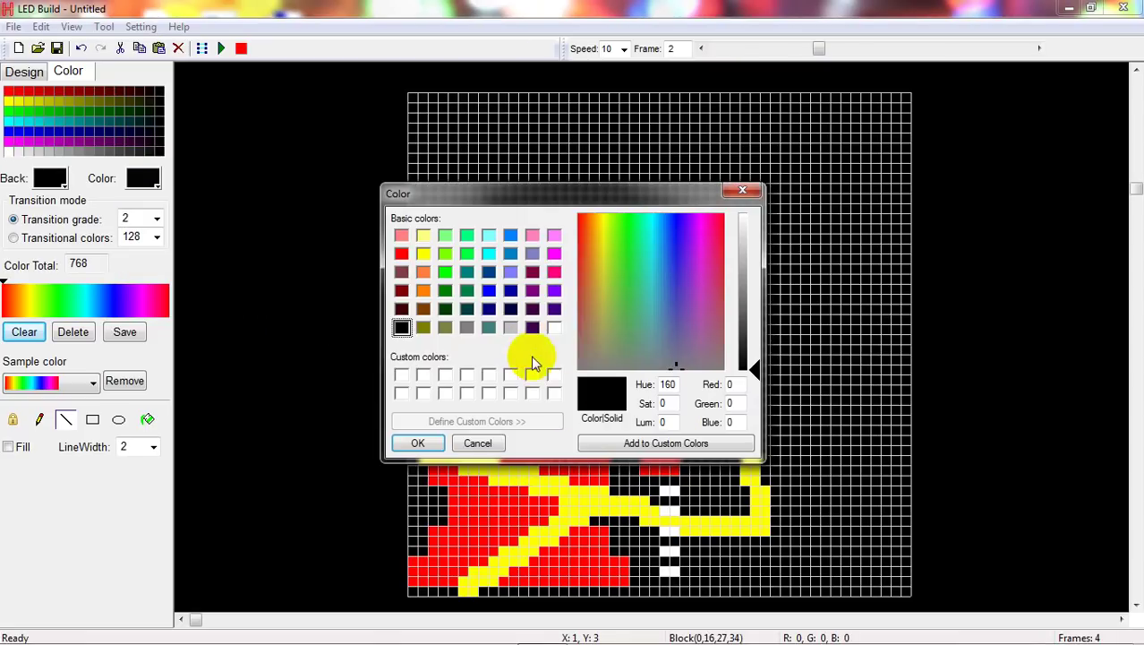
{"action": "left_click", "coordinate": [419, 442]}
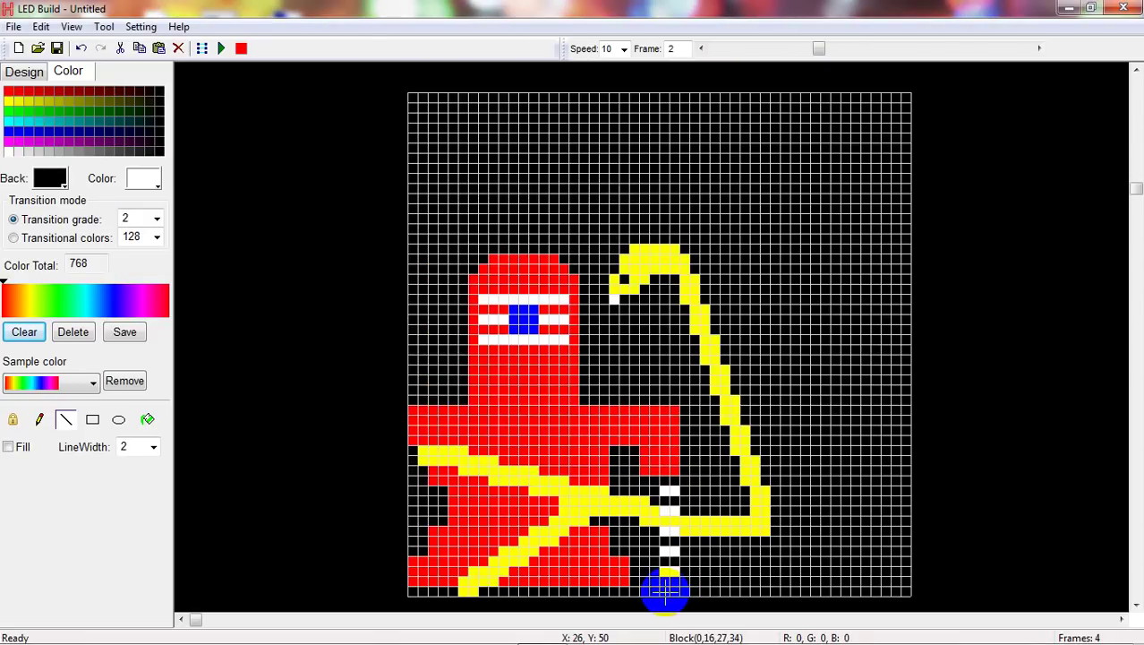
{"action": "left_click_drag", "start_coordinate": [671, 591], "coordinate": [671, 591]}
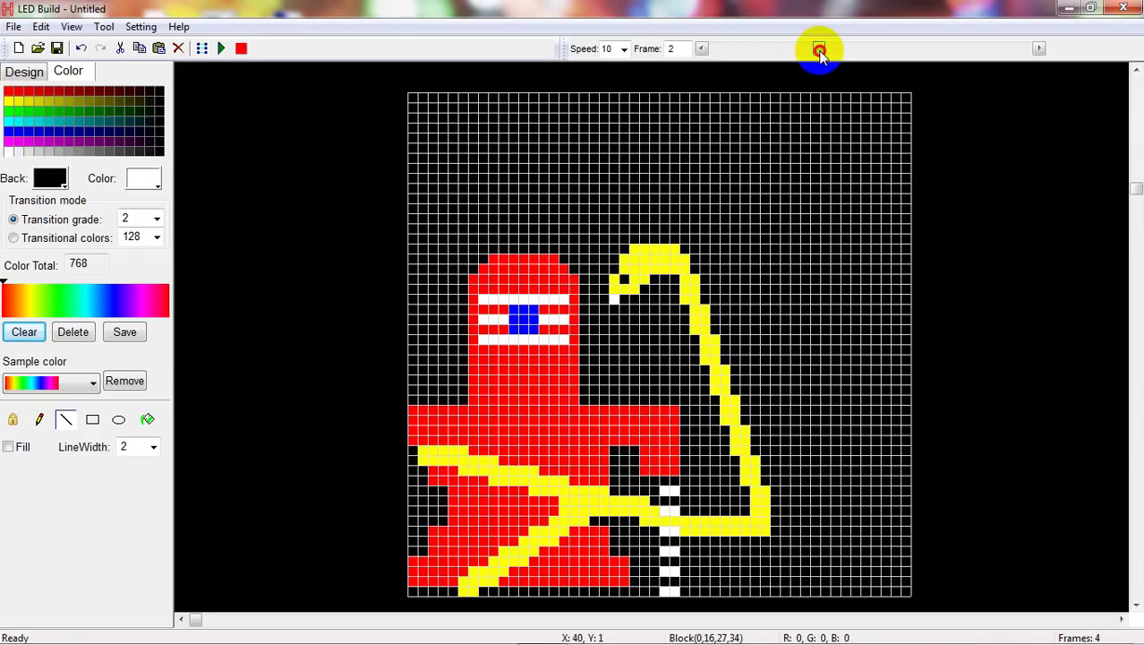
Paint the column under the base's right corner solid white down to the bottom row in frame 4.
{"action": "left_click_drag", "start_coordinate": [819, 48], "coordinate": [881, 52]}
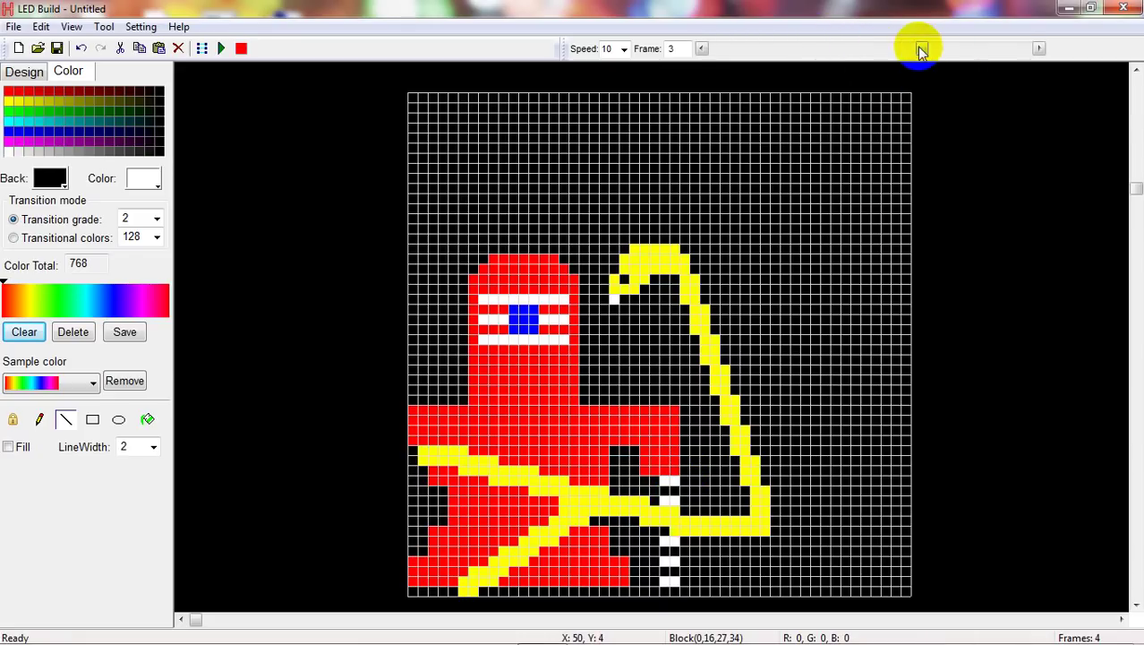
{"action": "left_click_drag", "start_coordinate": [920, 50], "coordinate": [1052, 45]}
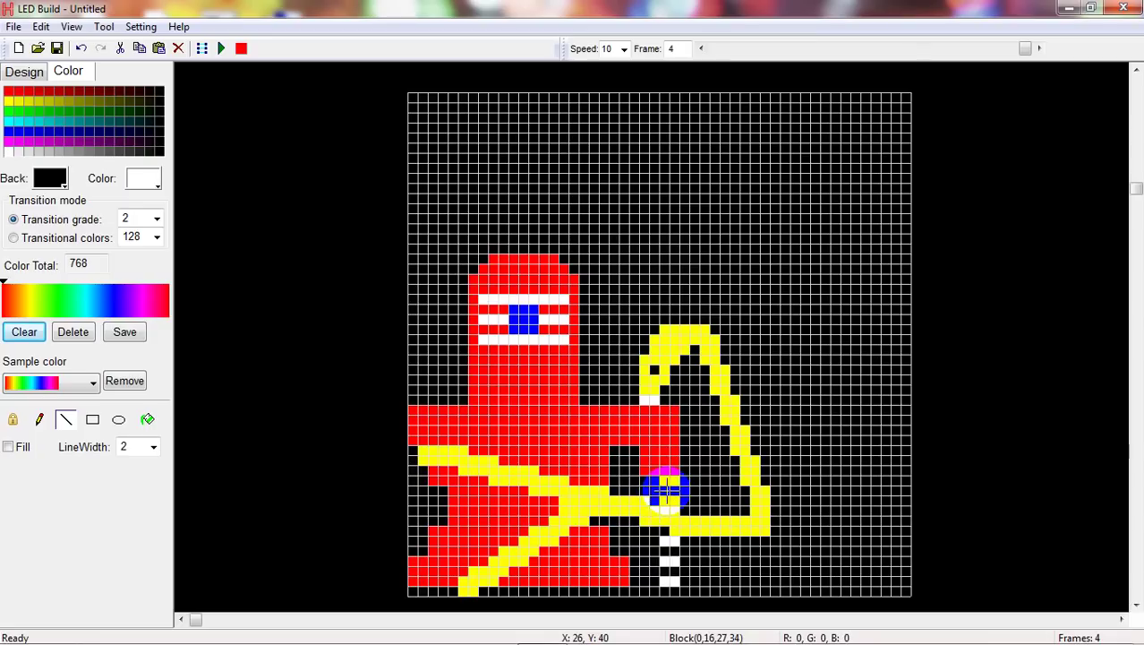
{"action": "left_click_drag", "start_coordinate": [669, 489], "coordinate": [678, 518]}
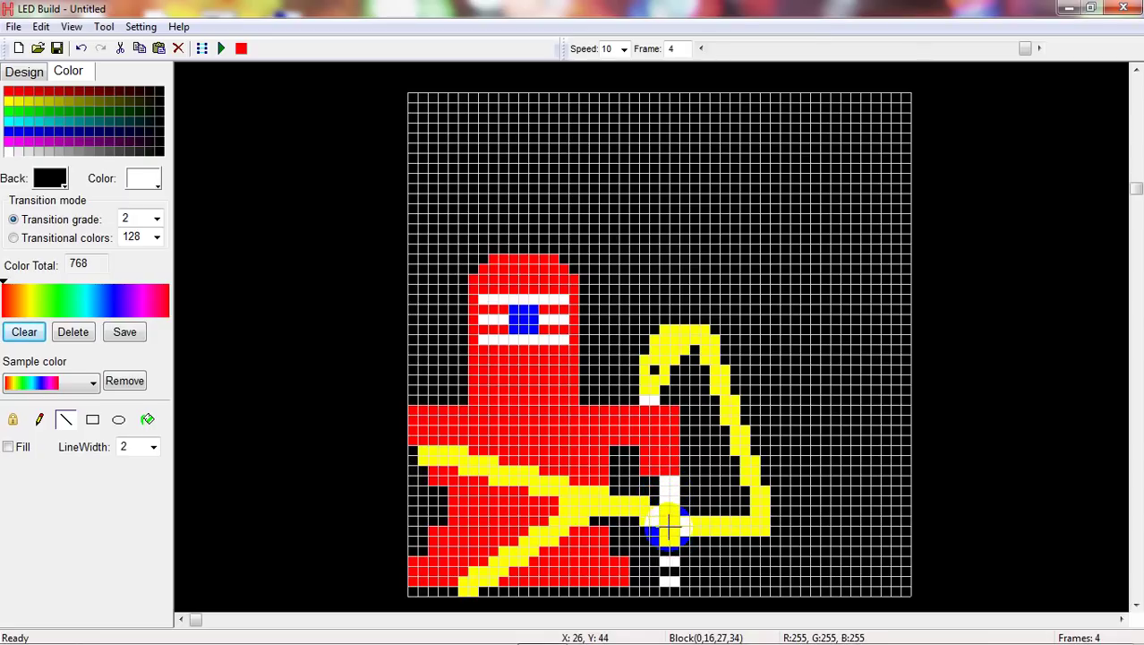
{"action": "left_click_drag", "start_coordinate": [670, 522], "coordinate": [671, 583]}
Erase alternate cells in the upper part of frame 4's white column with black to form offset dashes.
{"action": "left_click", "coordinate": [143, 178]}
{"action": "left_click", "coordinate": [136, 231]}
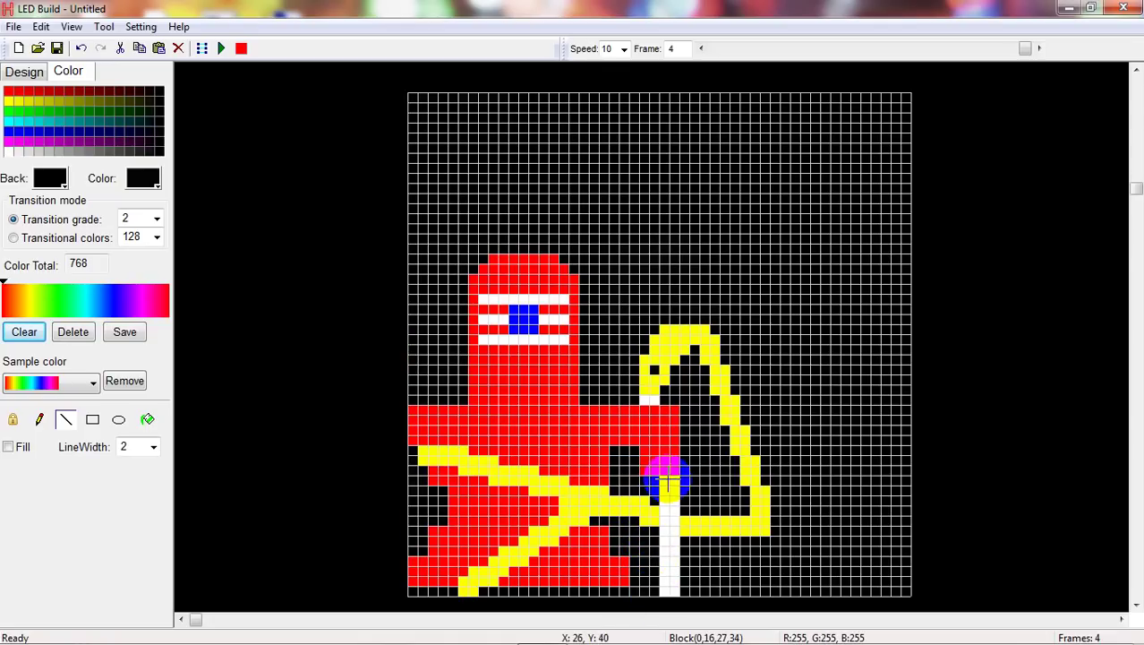
{"action": "left_click", "coordinate": [143, 179]}
{"action": "left_click", "coordinate": [151, 188]}
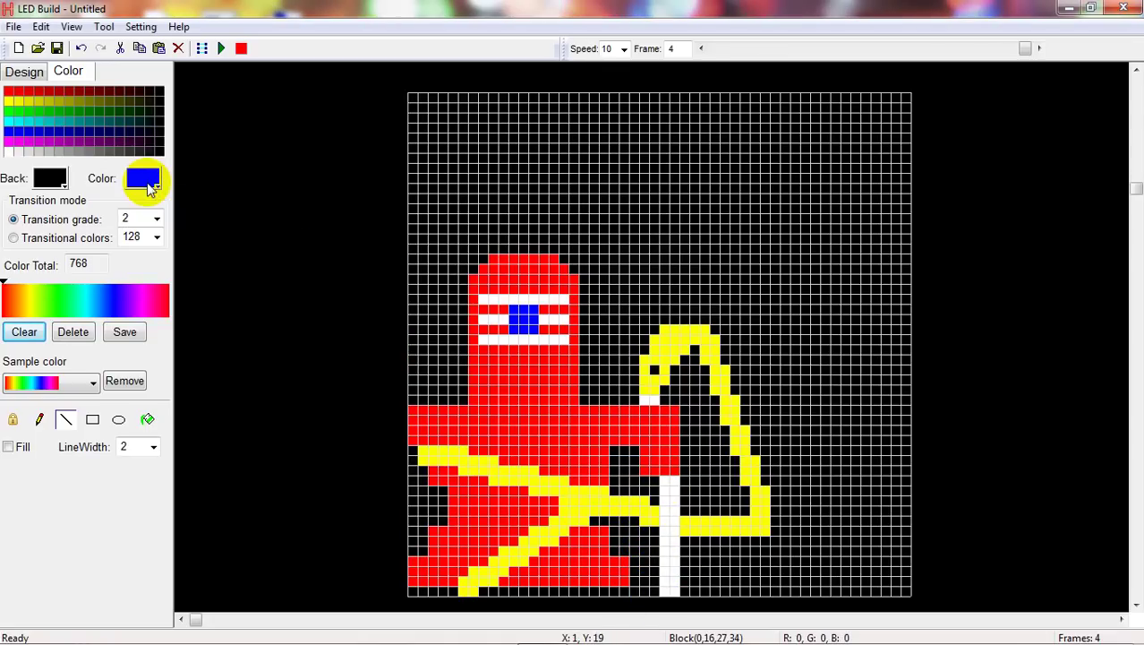
{"action": "left_click_drag", "start_coordinate": [659, 444], "coordinate": [667, 491]}
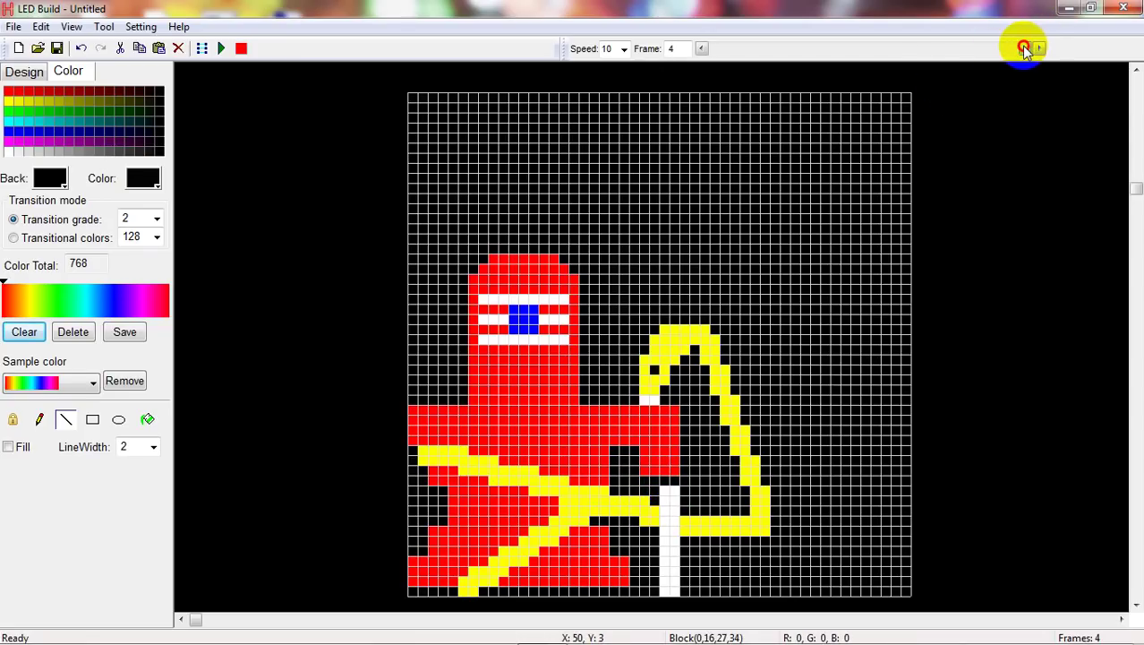
{"action": "mouse_move", "coordinate": [1025, 49]}
{"action": "left_mouse_down"}
{"action": "mouse_move", "coordinate": [953, 51]}
{"action": "mouse_move", "coordinate": [1021, 51]}
{"action": "left_mouse_up"}
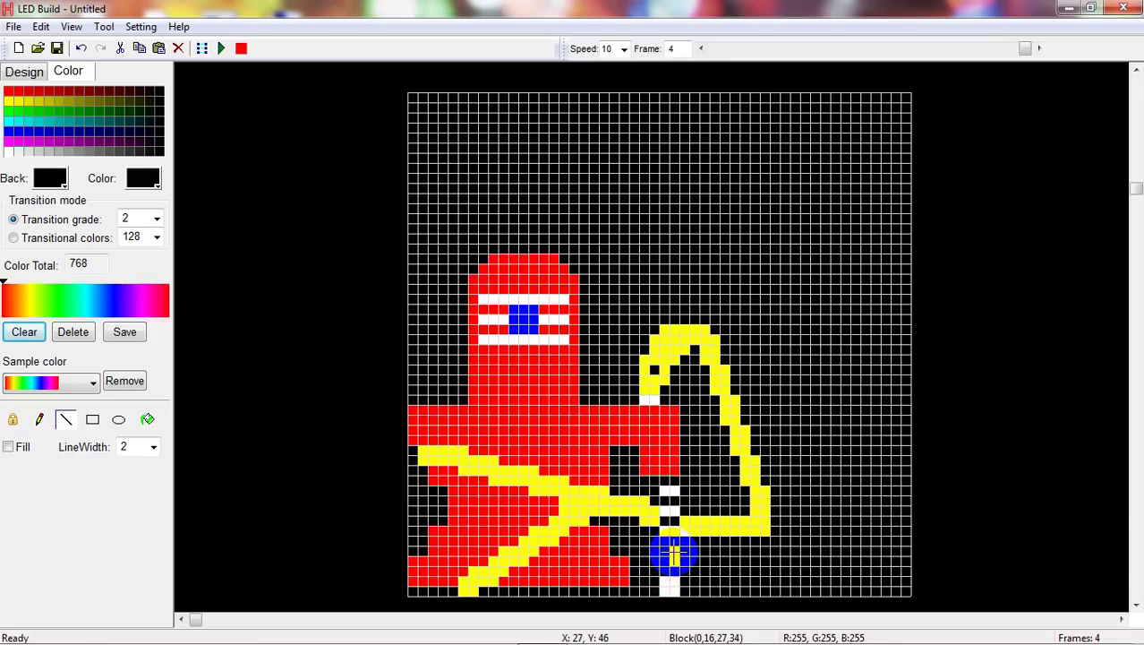
Repaint the erased cells below the snake's body in frame 4's column with white.
{"action": "left_click", "coordinate": [149, 178]}
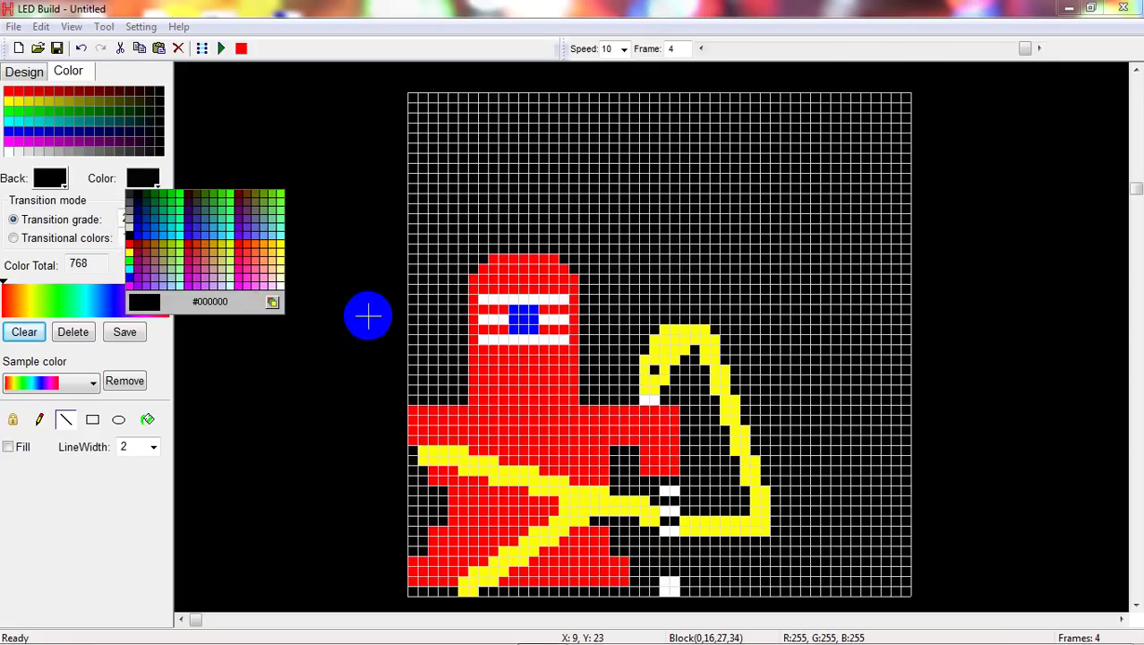
{"action": "left_click", "coordinate": [274, 301]}
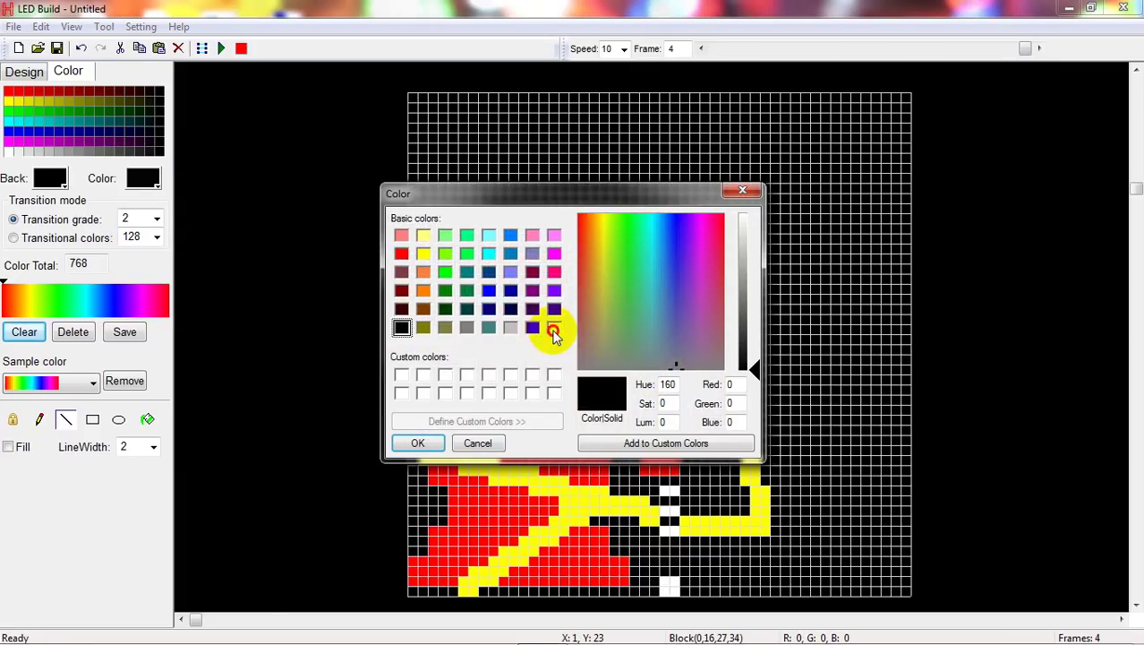
{"action": "left_click", "coordinate": [555, 326]}
{"action": "left_click", "coordinate": [418, 443]}
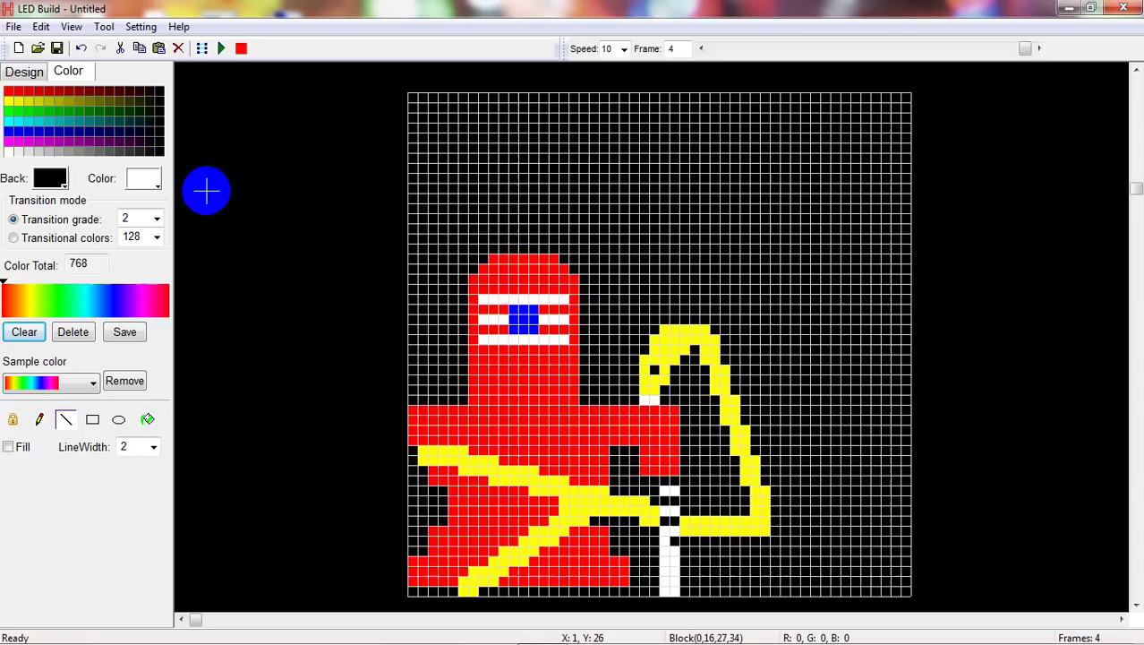
Erase cells with black below the snake's body to continue the gaps in frame 4's column.
{"action": "left_click", "coordinate": [153, 178]}
{"action": "left_click", "coordinate": [135, 232]}
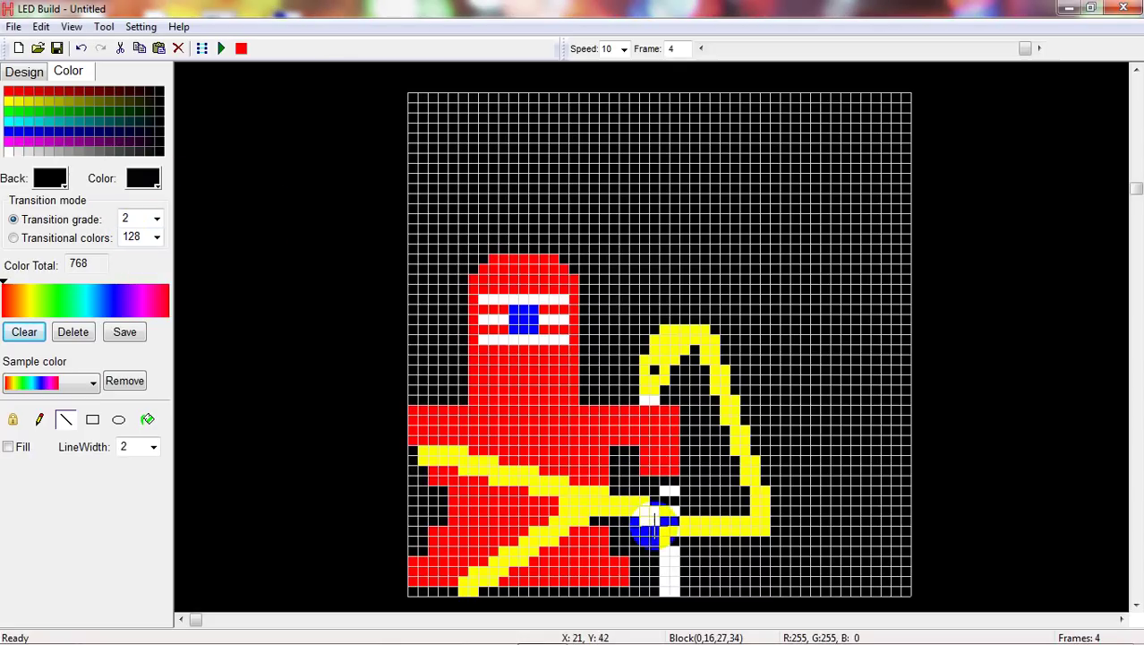
{"action": "left_click", "coordinate": [678, 562]}
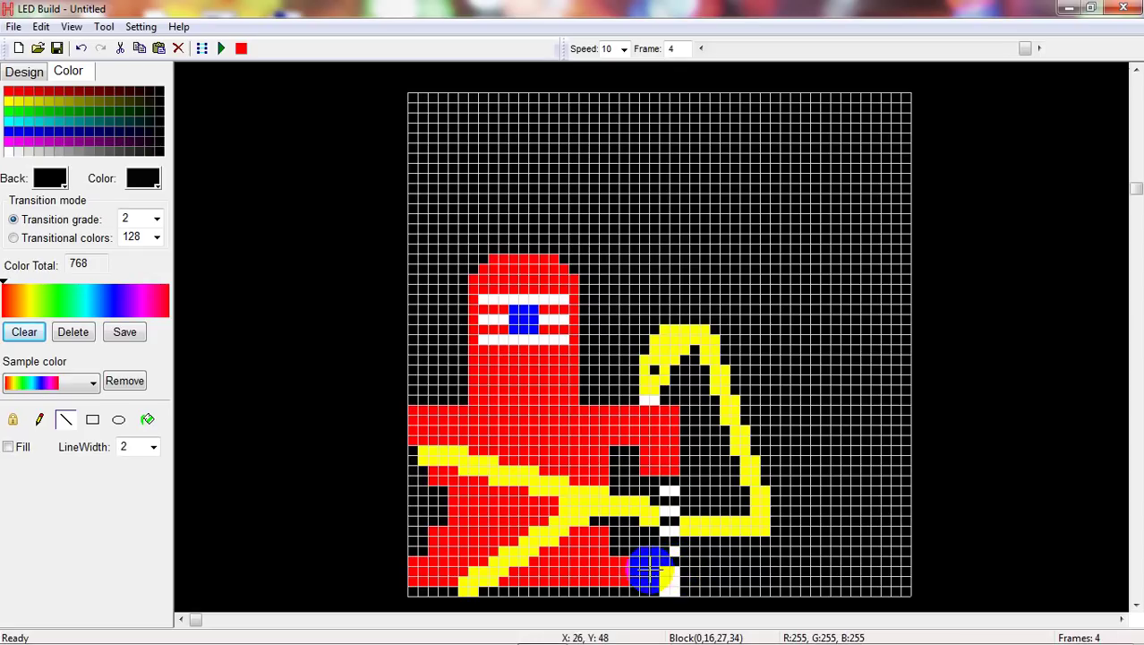
Switch to the pencil with line width 1 and cut the remaining black gaps near the bottom of frame 4's column.
{"action": "left_click", "coordinate": [149, 447]}
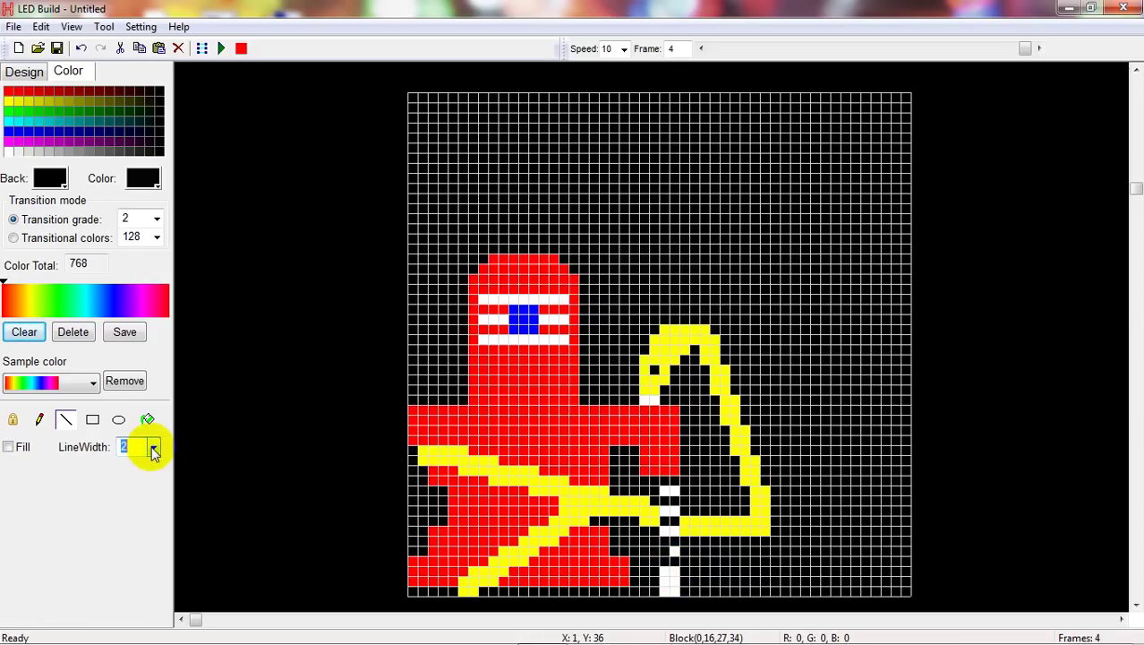
{"action": "left_click", "coordinate": [153, 451]}
{"action": "left_click", "coordinate": [133, 462]}
{"action": "left_click", "coordinate": [39, 419]}
{"action": "left_click", "coordinate": [134, 184]}
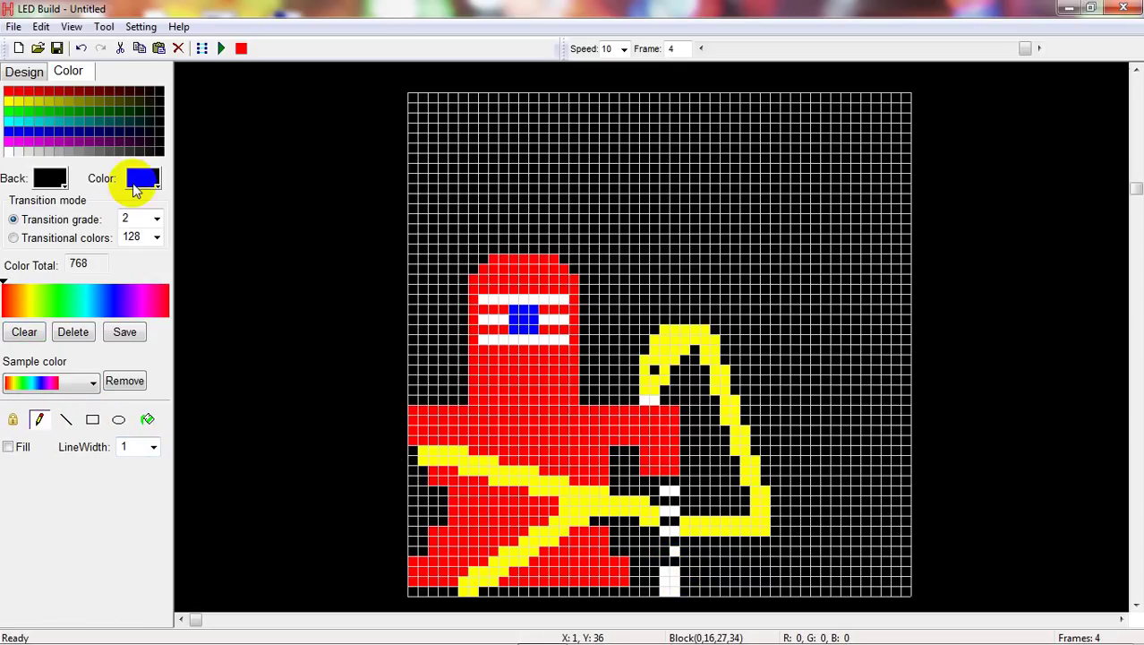
{"action": "mouse_move", "coordinate": [779, 606]}
{"action": "left_mouse_down"}
{"action": "mouse_move", "coordinate": [669, 575]}
{"action": "mouse_move", "coordinate": [683, 582]}
{"action": "left_mouse_up"}
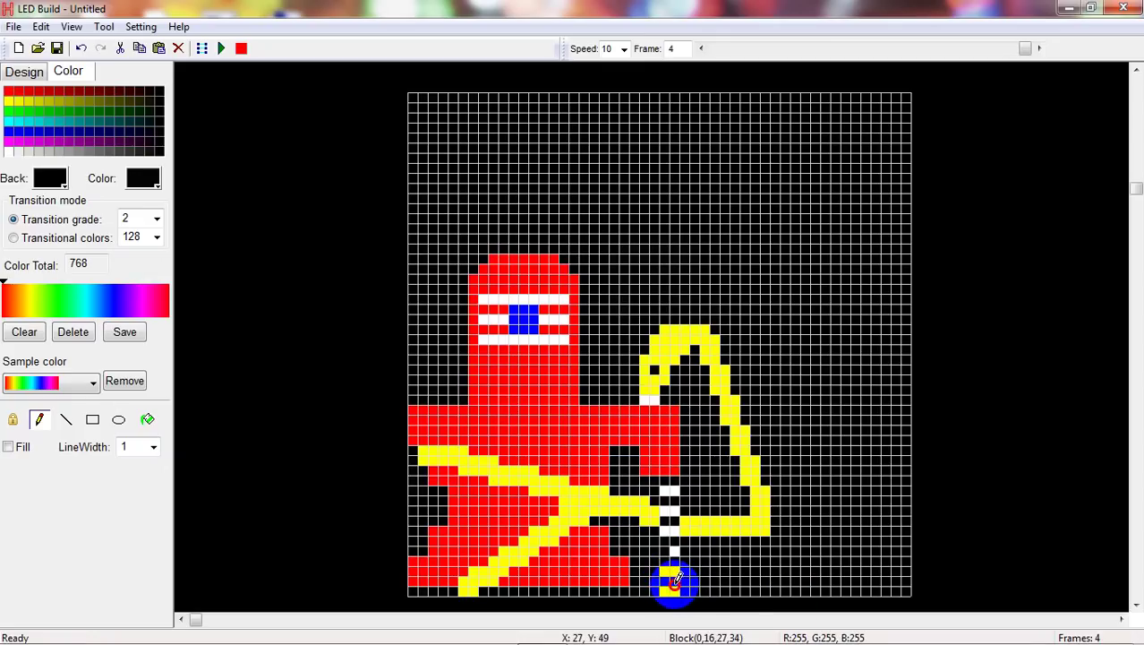
Fill the missing half of the dash below the snake's body in frame 4 with white.
{"action": "left_click", "coordinate": [143, 179]}
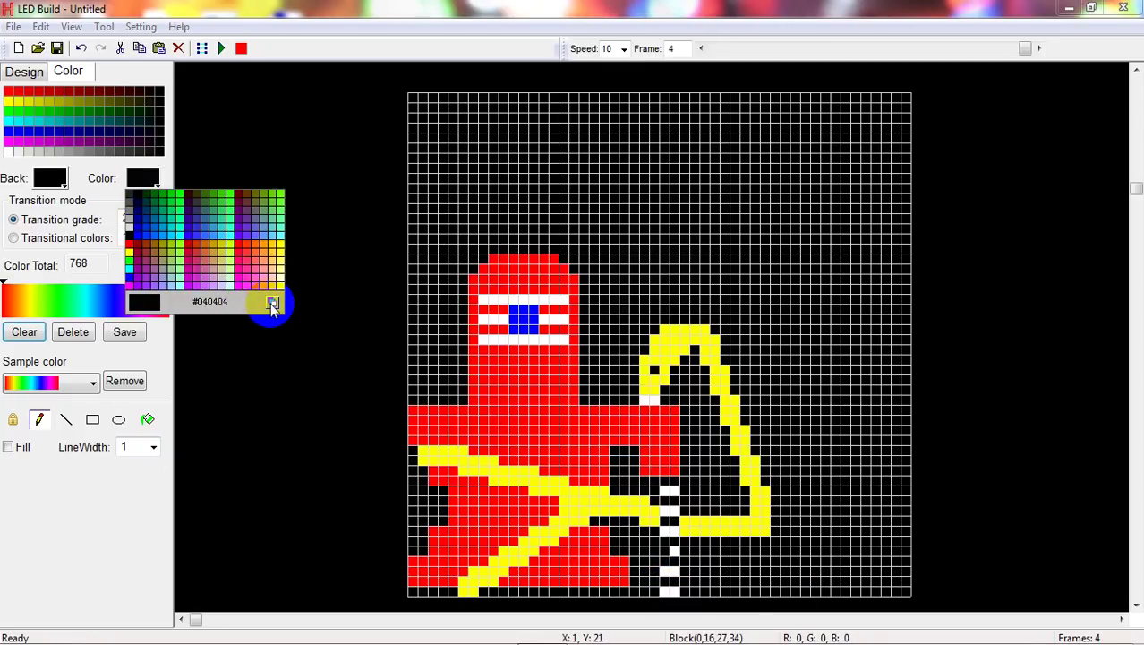
{"action": "left_click", "coordinate": [273, 304]}
{"action": "left_click", "coordinate": [555, 327]}
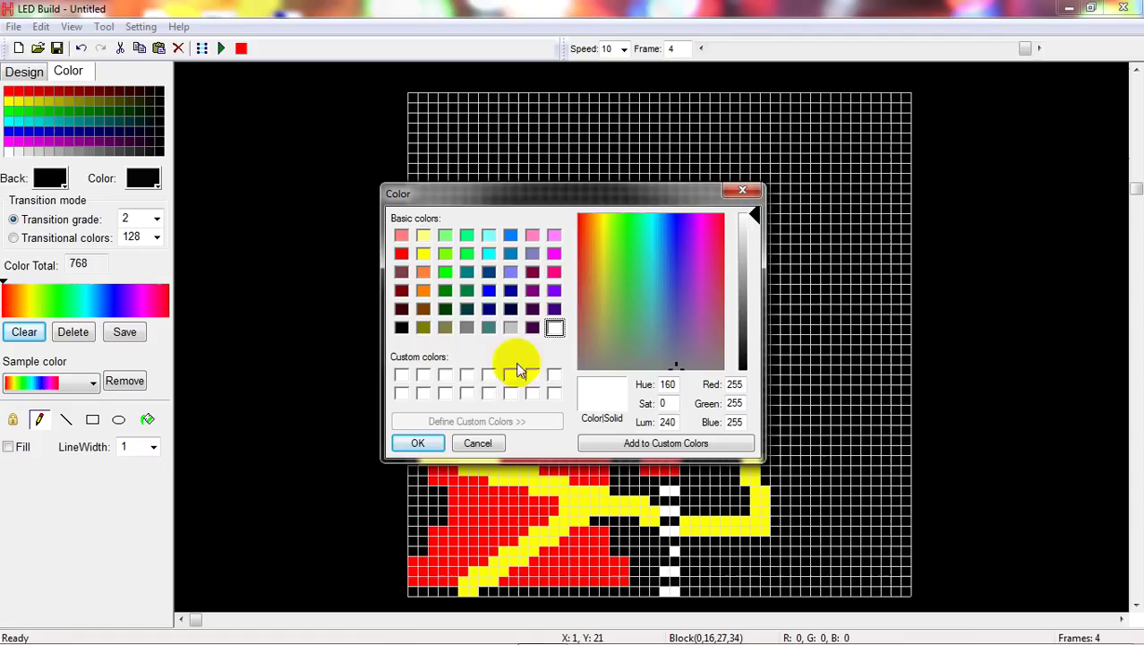
{"action": "left_click", "coordinate": [418, 443]}
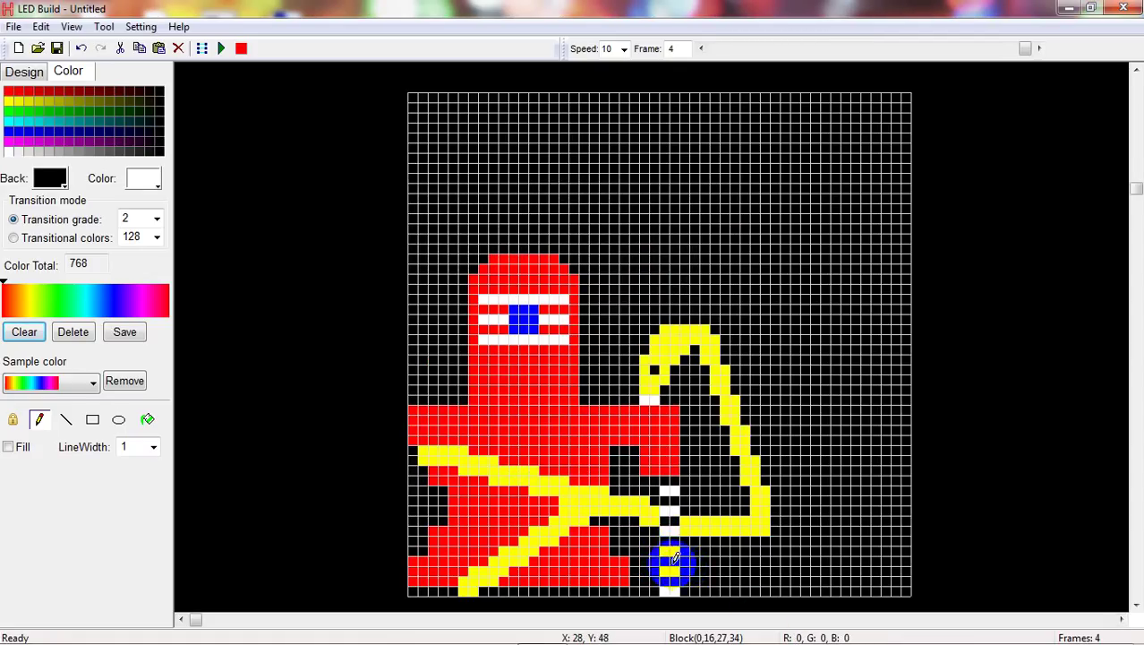
Complete the white dashes near the bottom of frame 4's column and close the gap in the snake's body with yellow.
{"action": "left_click", "coordinate": [674, 560]}
{"action": "left_click", "coordinate": [677, 575]}
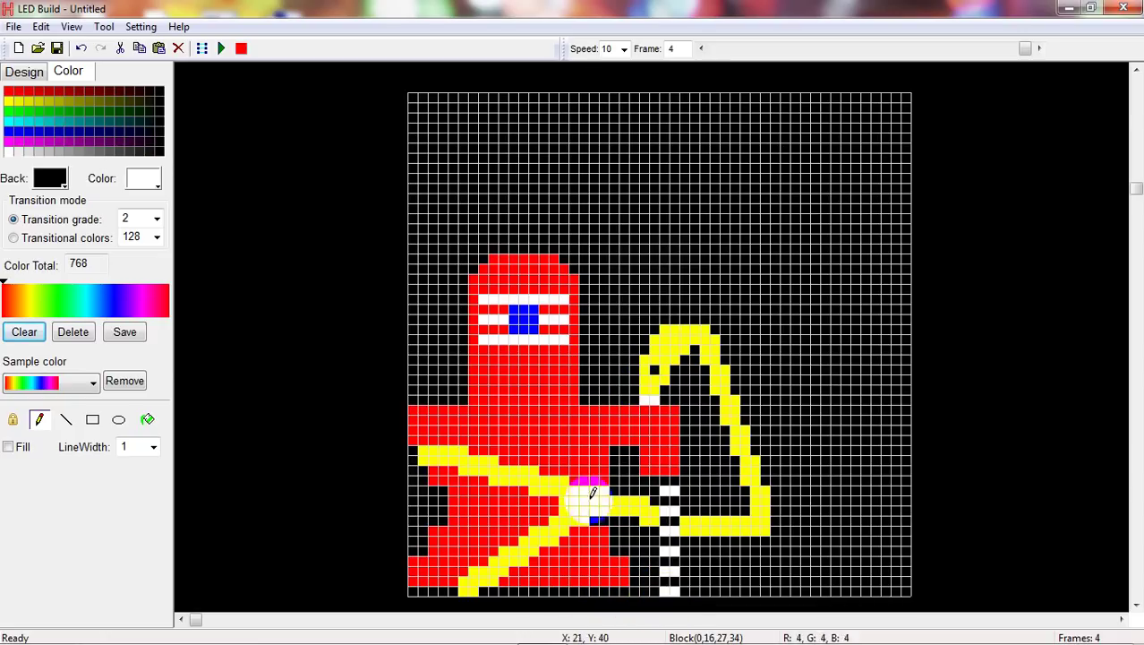
{"action": "left_click_drag", "start_coordinate": [417, 569], "coordinate": [602, 576]}
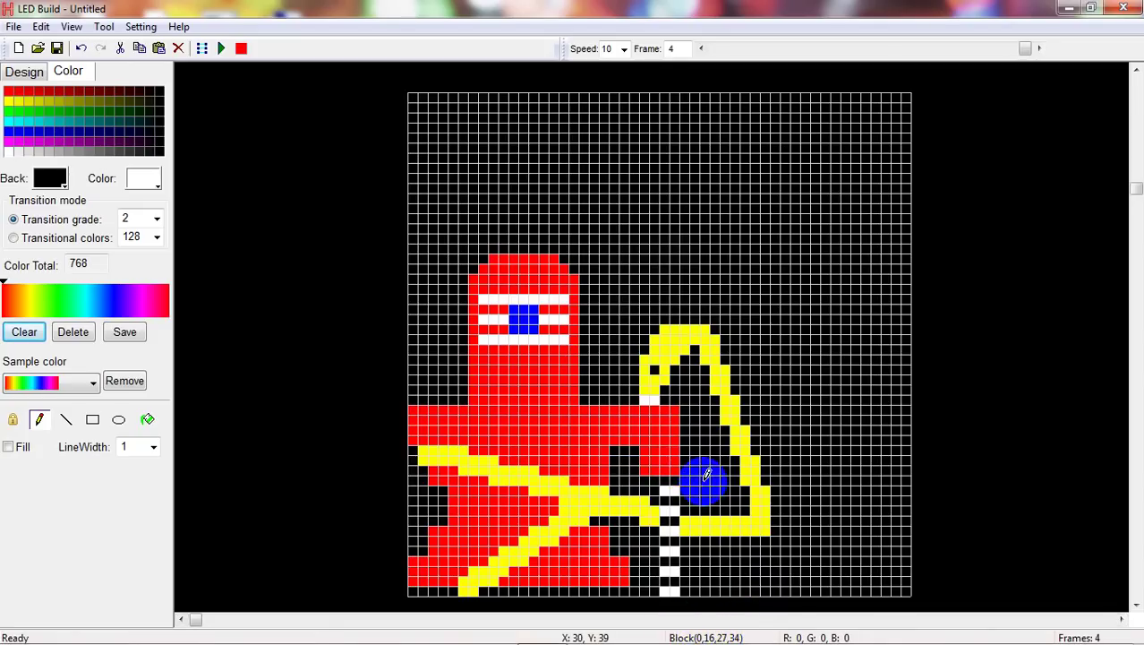
{"action": "left_click", "coordinate": [145, 178]}
{"action": "left_click", "coordinate": [130, 257]}
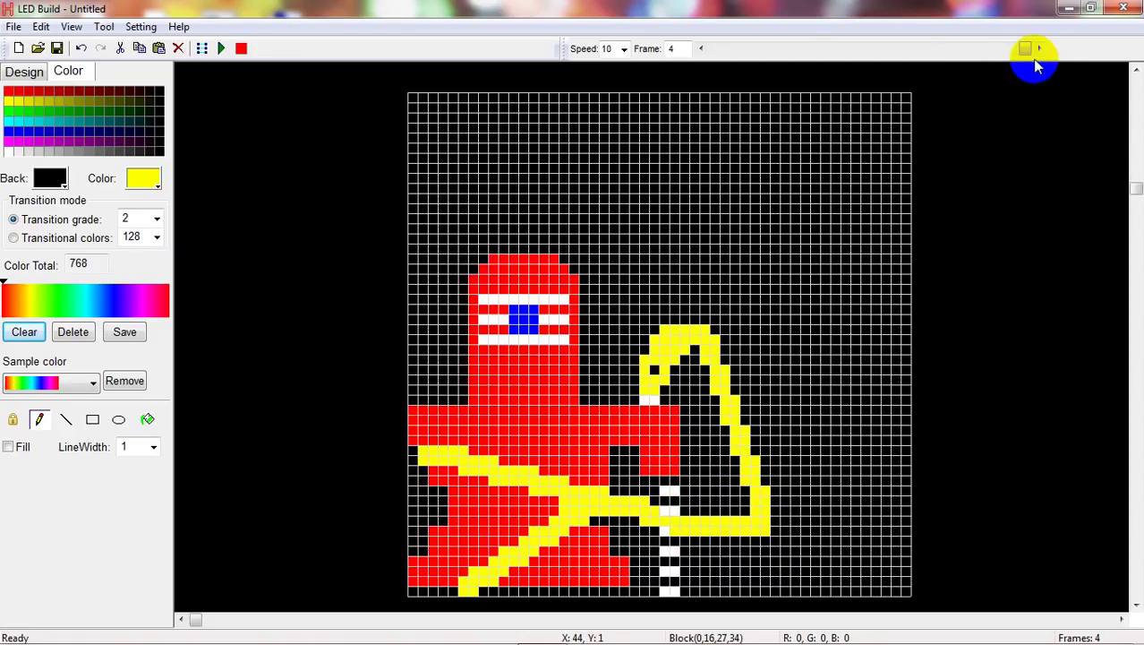
Step back through the frames, play and stop the animation preview, and return to frame 4.
{"action": "left_click_drag", "start_coordinate": [1025, 48], "coordinate": [688, 58]}
{"action": "left_click", "coordinate": [221, 49]}
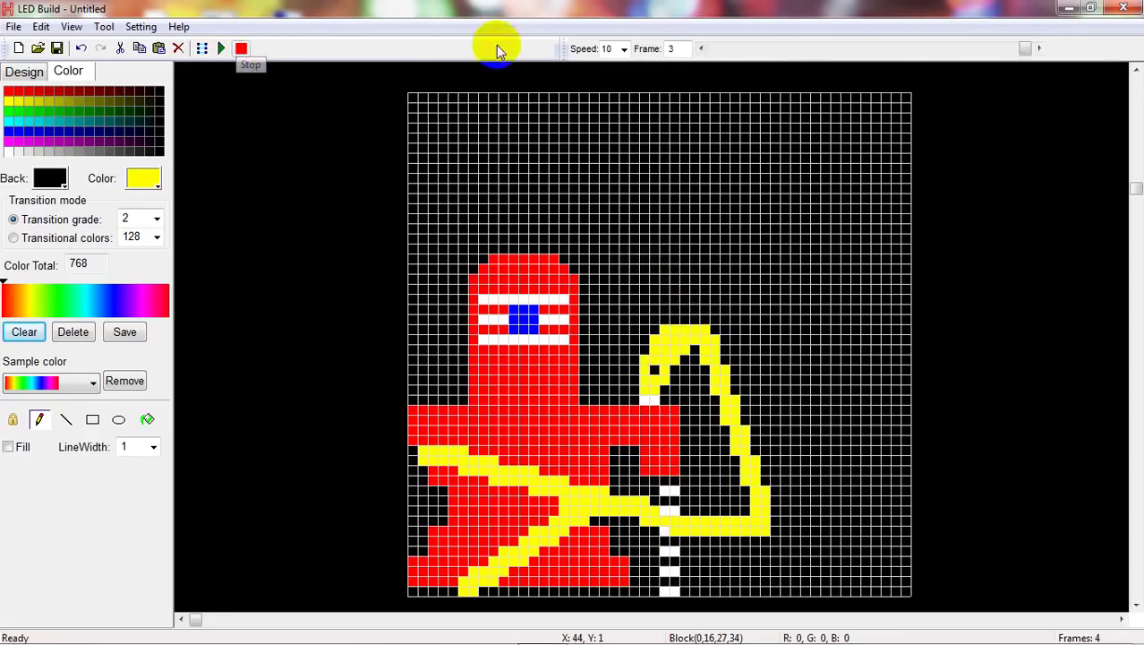
{"action": "left_click", "coordinate": [241, 49]}
{"action": "left_click_drag", "start_coordinate": [716, 49], "coordinate": [1048, 50]}
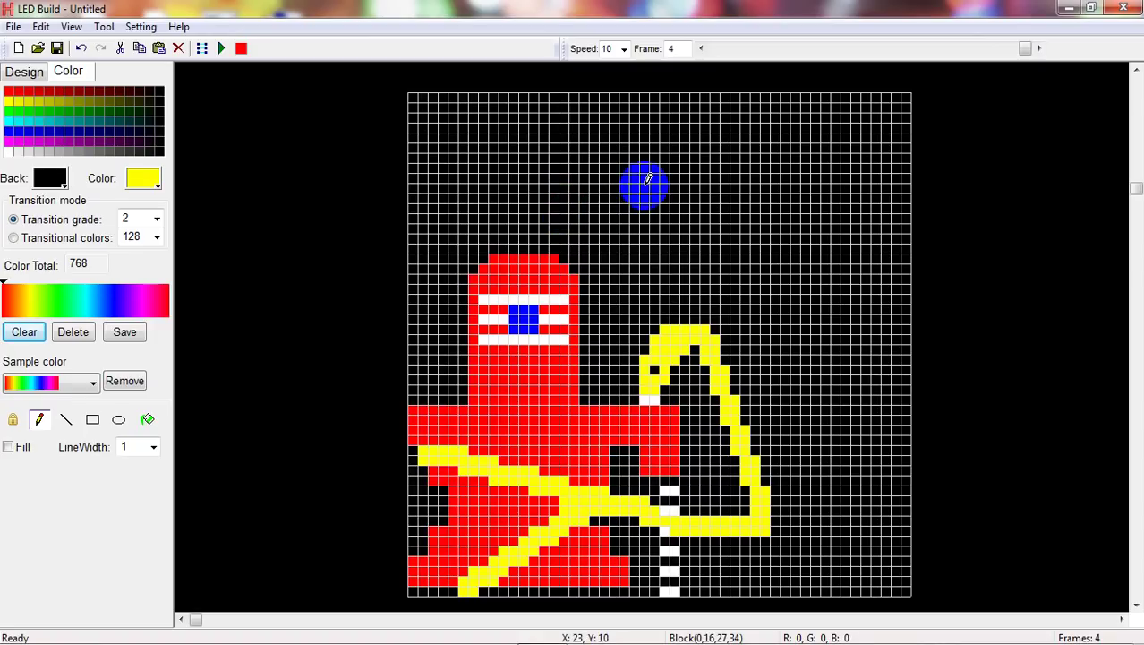
Add frame 5 with the Moving action Down, recycling before a color enabled and 1 frame to make.
{"action": "left_click", "coordinate": [26, 80]}
{"action": "left_click", "coordinate": [16, 210]}
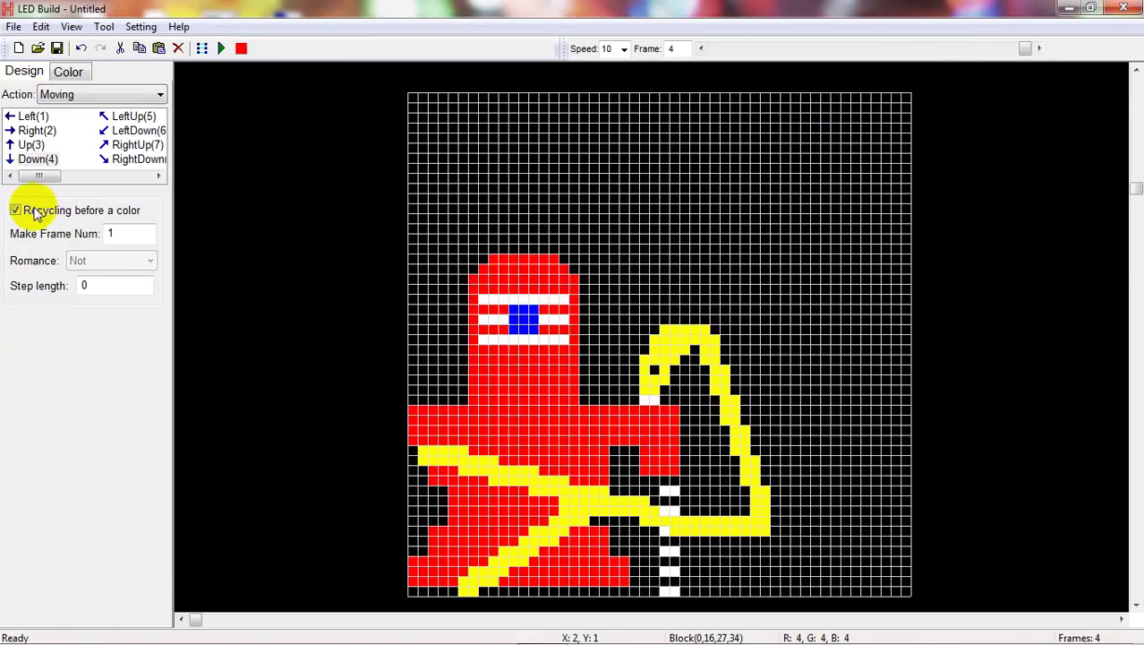
{"action": "left_click", "coordinate": [120, 234]}
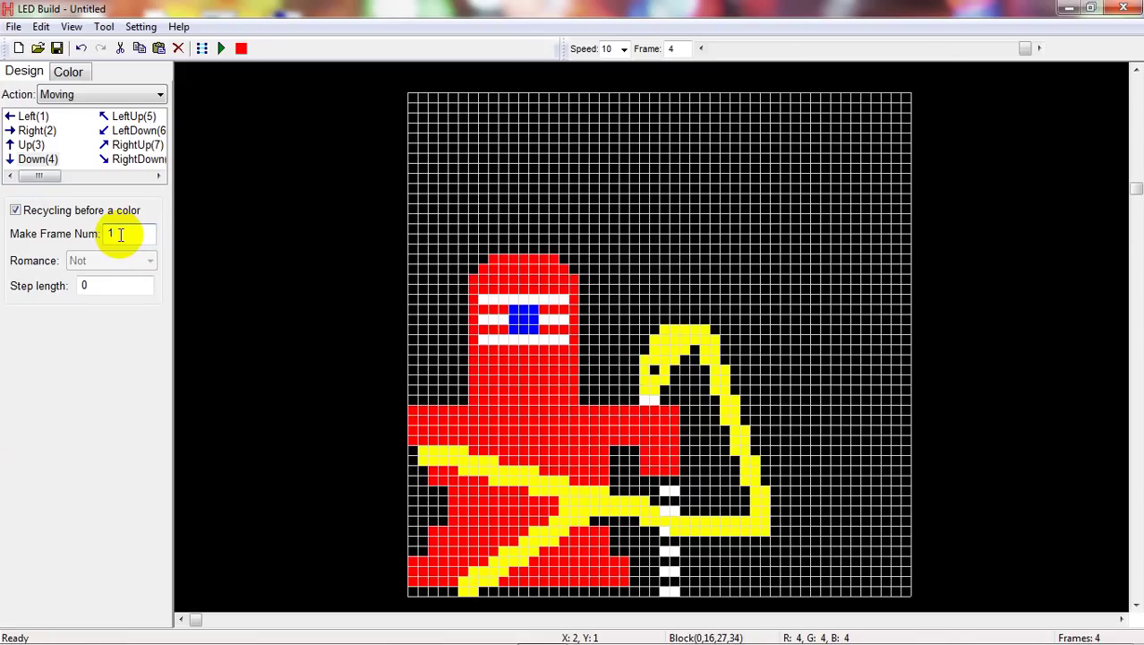
{"action": "left_click", "coordinate": [214, 75]}
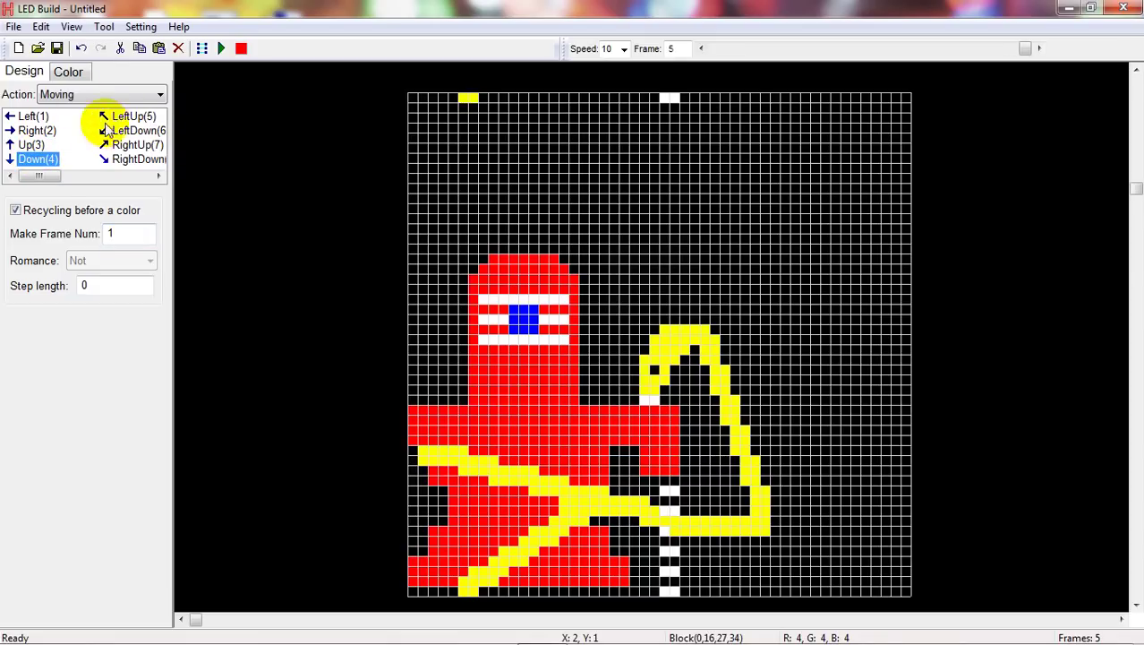
Erase the stray top-row cells and the snake's head and front of the neck in frame 5 with black.
{"action": "left_click", "coordinate": [70, 71]}
{"action": "left_click", "coordinate": [150, 179]}
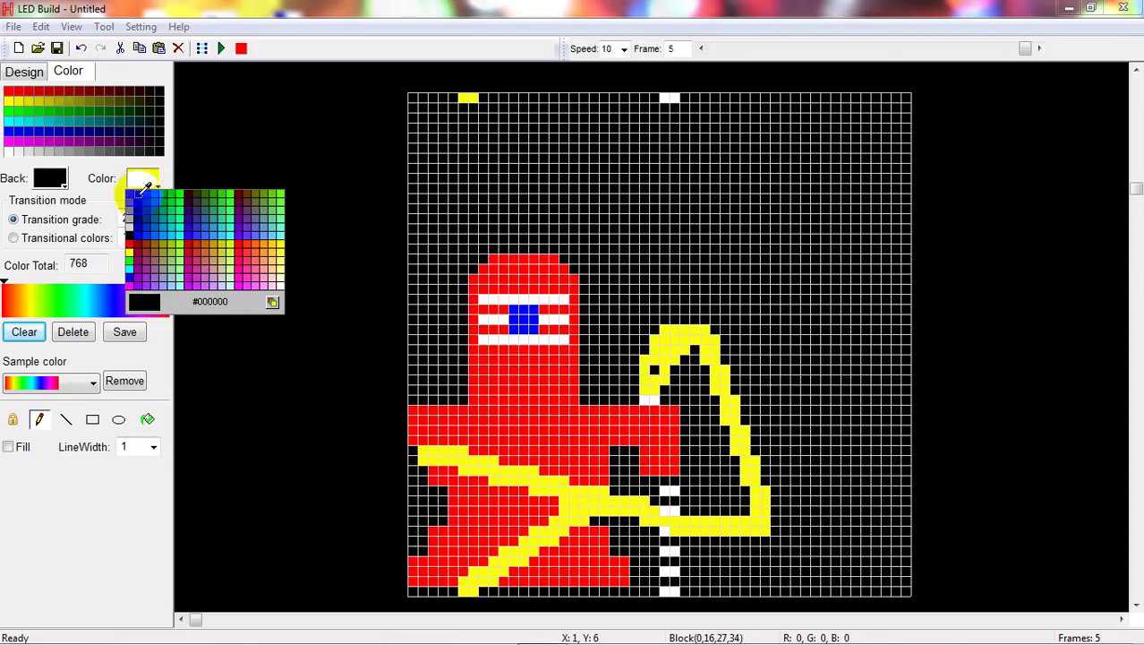
{"action": "left_click", "coordinate": [132, 226]}
{"action": "mouse_move", "coordinate": [404, 134]}
{"action": "left_mouse_down"}
{"action": "mouse_move", "coordinate": [460, 98]}
{"action": "mouse_move", "coordinate": [688, 94]}
{"action": "mouse_move", "coordinate": [638, 333]}
{"action": "mouse_move", "coordinate": [582, 307]}
{"action": "left_mouse_up"}
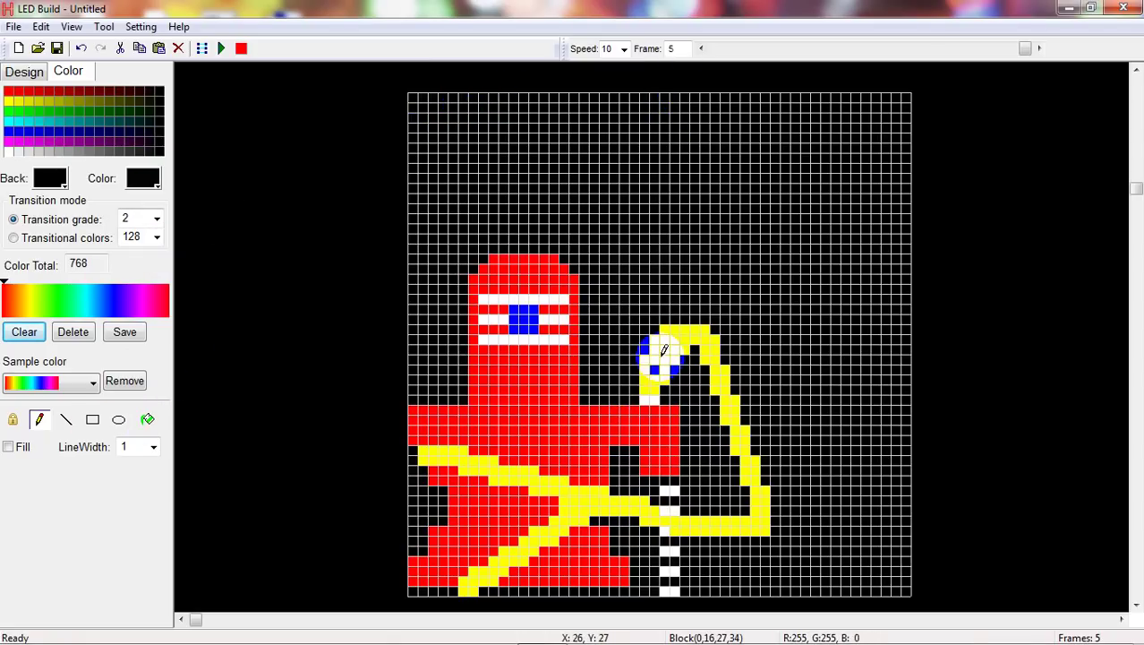
{"action": "mouse_move", "coordinate": [645, 356]}
{"action": "left_mouse_down"}
{"action": "mouse_move", "coordinate": [643, 396]}
{"action": "mouse_move", "coordinate": [659, 392]}
{"action": "mouse_move", "coordinate": [669, 362]}
{"action": "mouse_move", "coordinate": [669, 310]}
{"action": "mouse_move", "coordinate": [657, 347]}
{"action": "mouse_move", "coordinate": [656, 331]}
{"action": "mouse_move", "coordinate": [683, 332]}
{"action": "left_mouse_up"}
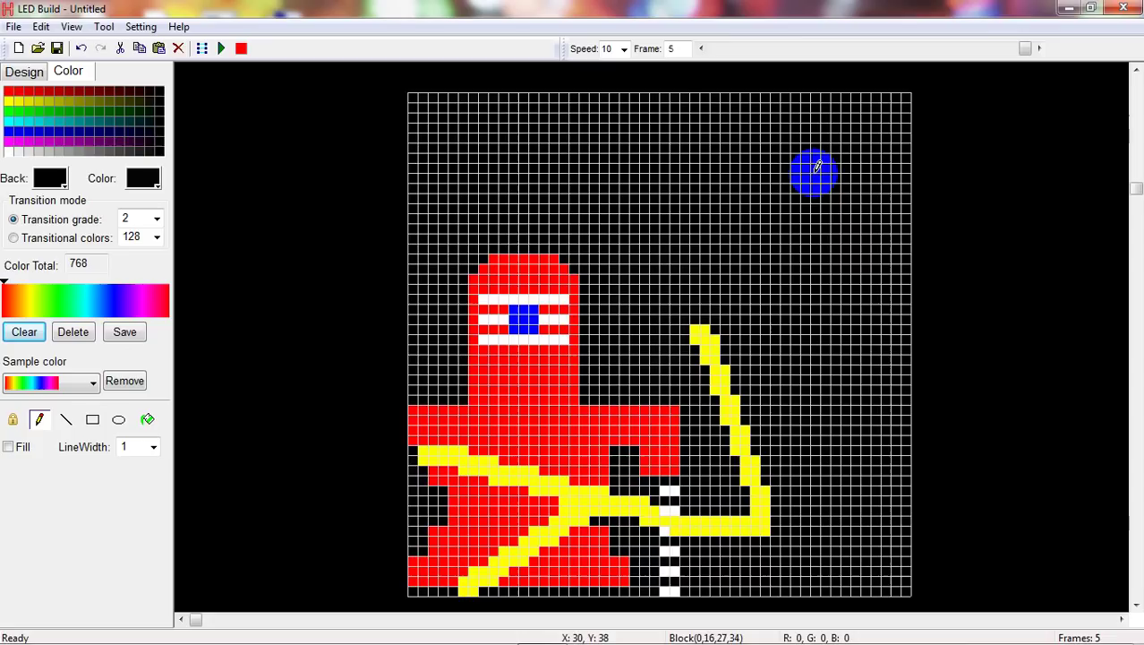
Draw the snake's raised neck and head in frame 5 with yellow lines of width 2, reaching the top of the red dome.
{"action": "left_click_drag", "start_coordinate": [1015, 54], "coordinate": [142, 171]}
{"action": "left_click", "coordinate": [141, 170]}
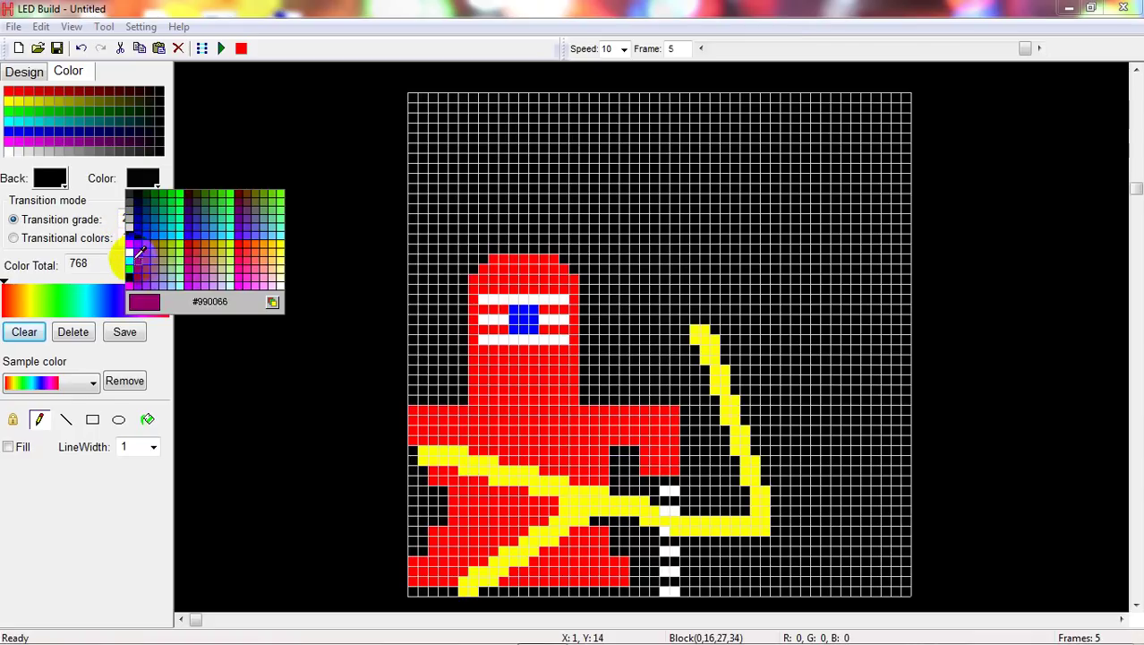
{"action": "left_click", "coordinate": [131, 256]}
{"action": "left_click", "coordinate": [136, 182]}
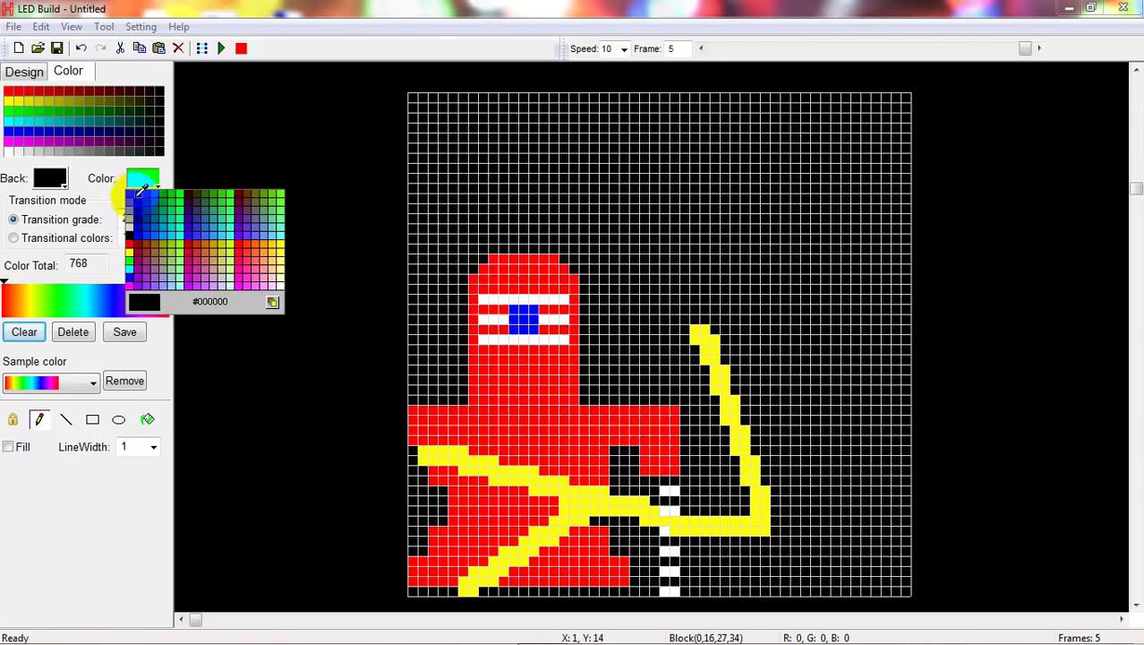
{"action": "left_click", "coordinate": [133, 240]}
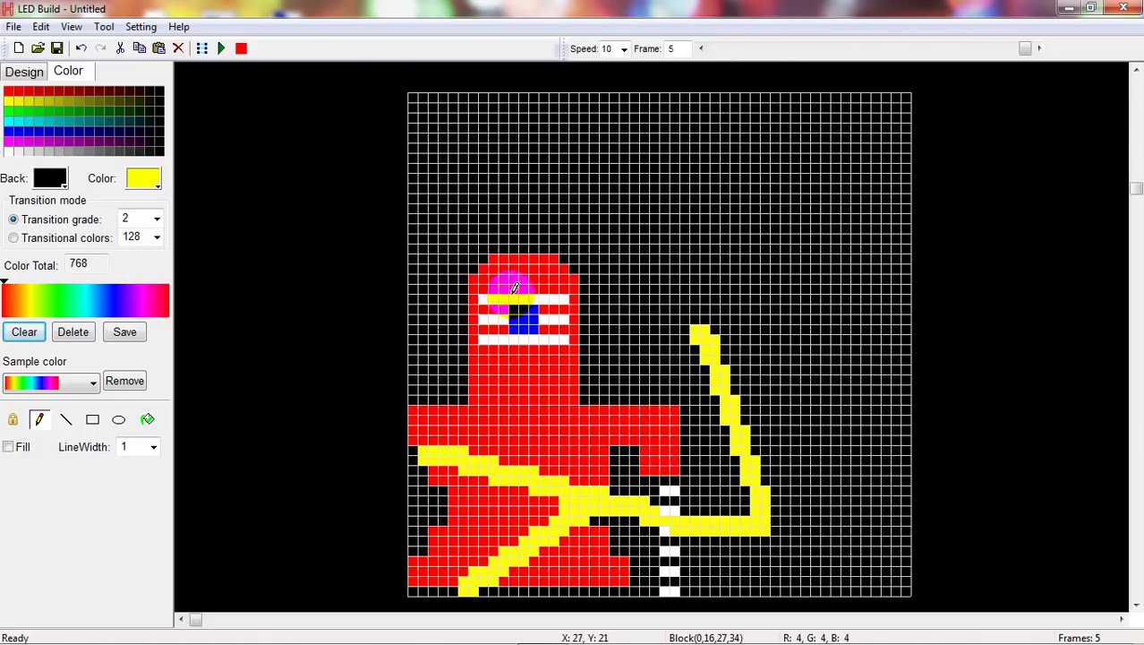
{"action": "left_click", "coordinate": [67, 421]}
{"action": "left_click", "coordinate": [153, 446]}
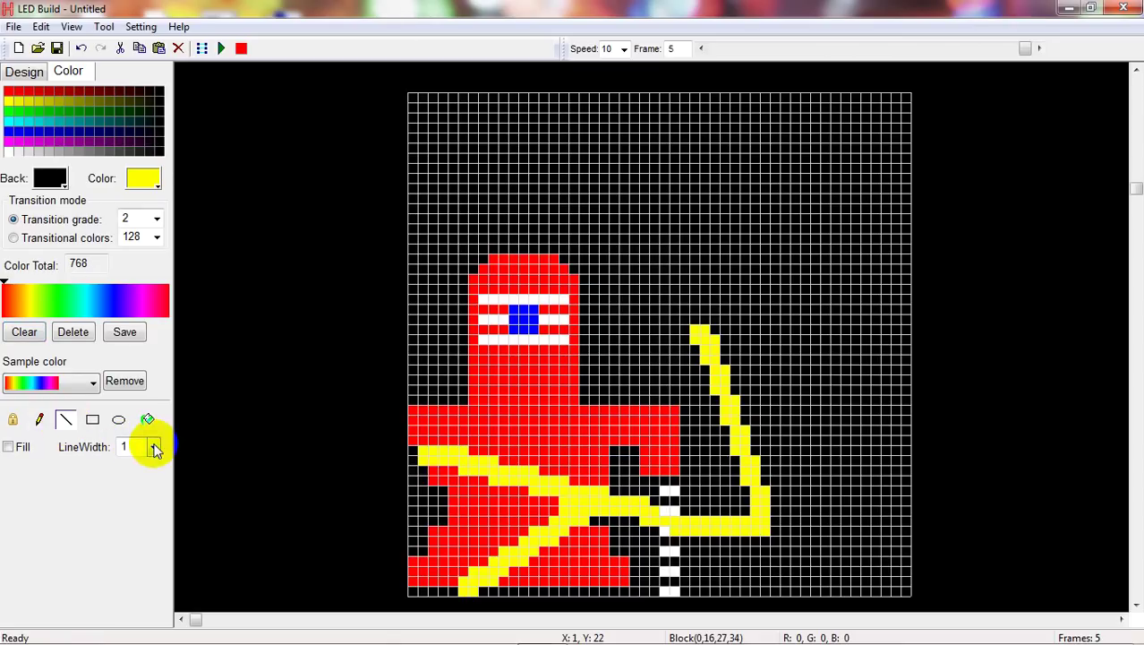
{"action": "left_click", "coordinate": [143, 475]}
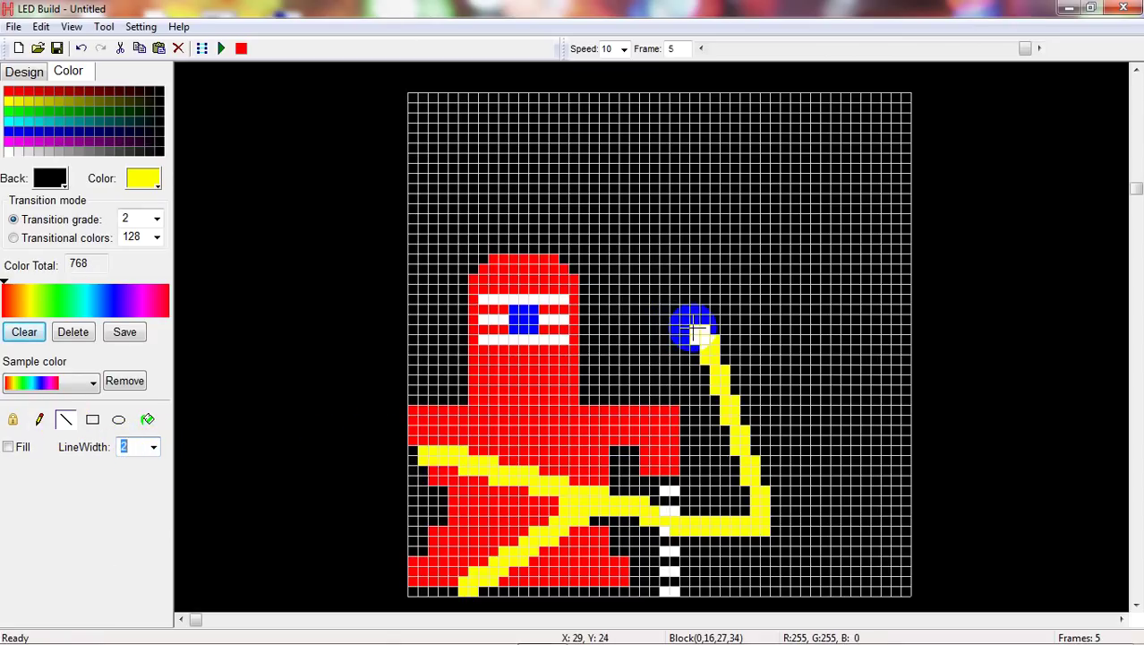
{"action": "mouse_move", "coordinate": [695, 330]}
{"action": "left_mouse_down"}
{"action": "mouse_move", "coordinate": [606, 224]}
{"action": "mouse_move", "coordinate": [600, 209]}
{"action": "mouse_move", "coordinate": [620, 199]}
{"action": "mouse_move", "coordinate": [584, 225]}
{"action": "mouse_move", "coordinate": [615, 215]}
{"action": "mouse_move", "coordinate": [591, 235]}
{"action": "mouse_move", "coordinate": [564, 238]}
{"action": "mouse_move", "coordinate": [584, 209]}
{"action": "mouse_move", "coordinate": [656, 220]}
{"action": "mouse_move", "coordinate": [600, 238]}
{"action": "mouse_move", "coordinate": [614, 238]}
{"action": "left_mouse_up"}
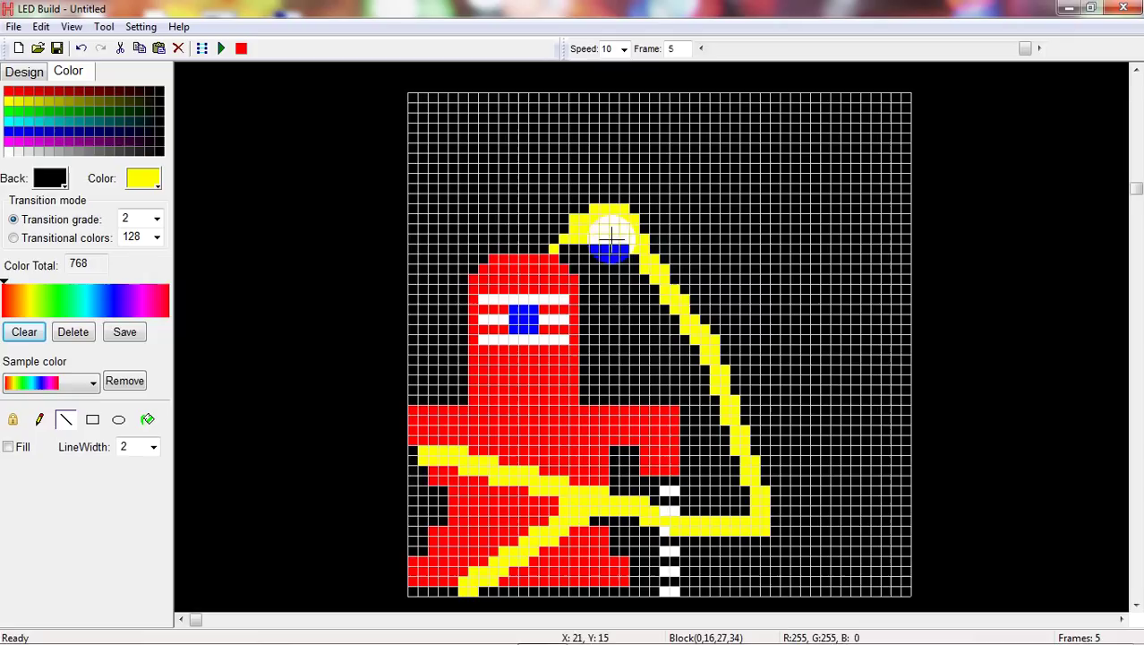
Paint a one-cell black eye in the snake's head in frame 5.
{"action": "left_click", "coordinate": [150, 176]}
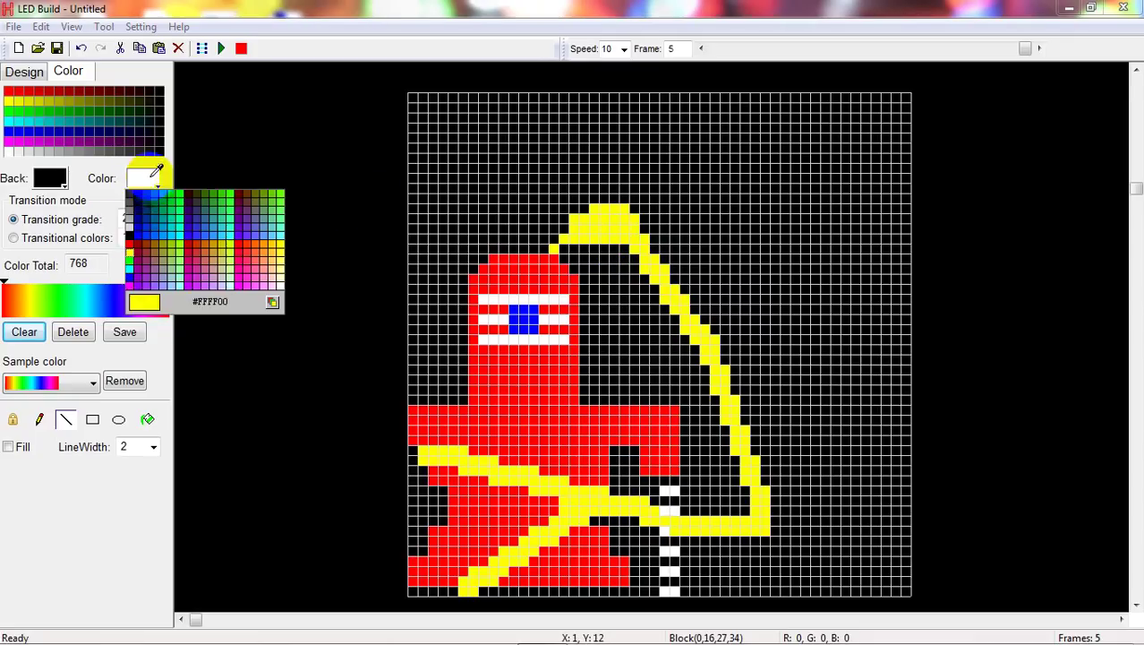
{"action": "left_click", "coordinate": [135, 233]}
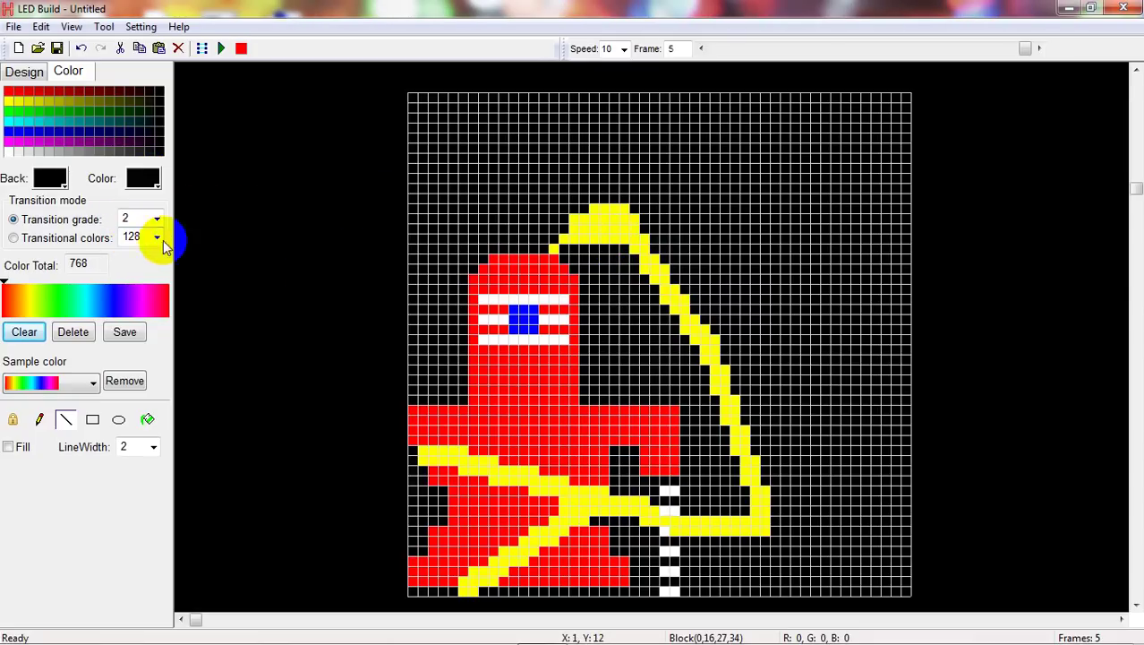
{"action": "left_click", "coordinate": [583, 228]}
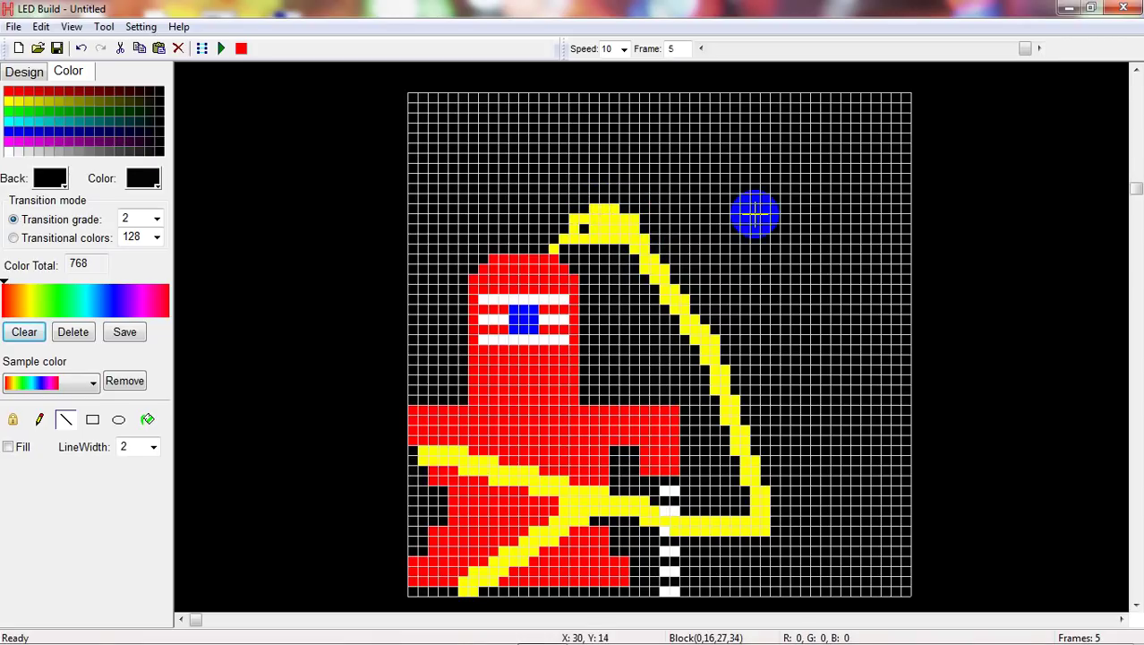
Set the drawing color to white and paint the snake's tongue tip touching the red dome in frame 5.
{"action": "left_click", "coordinate": [145, 178]}
{"action": "left_click", "coordinate": [272, 301]}
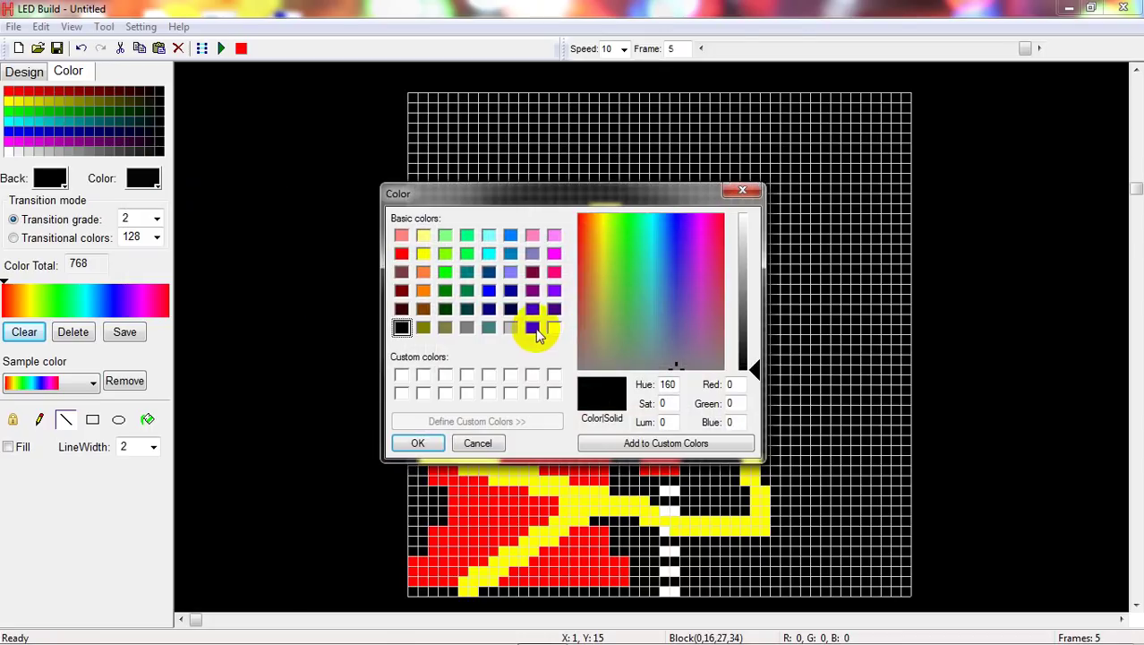
{"action": "left_click", "coordinate": [555, 328]}
{"action": "left_click", "coordinate": [418, 444]}
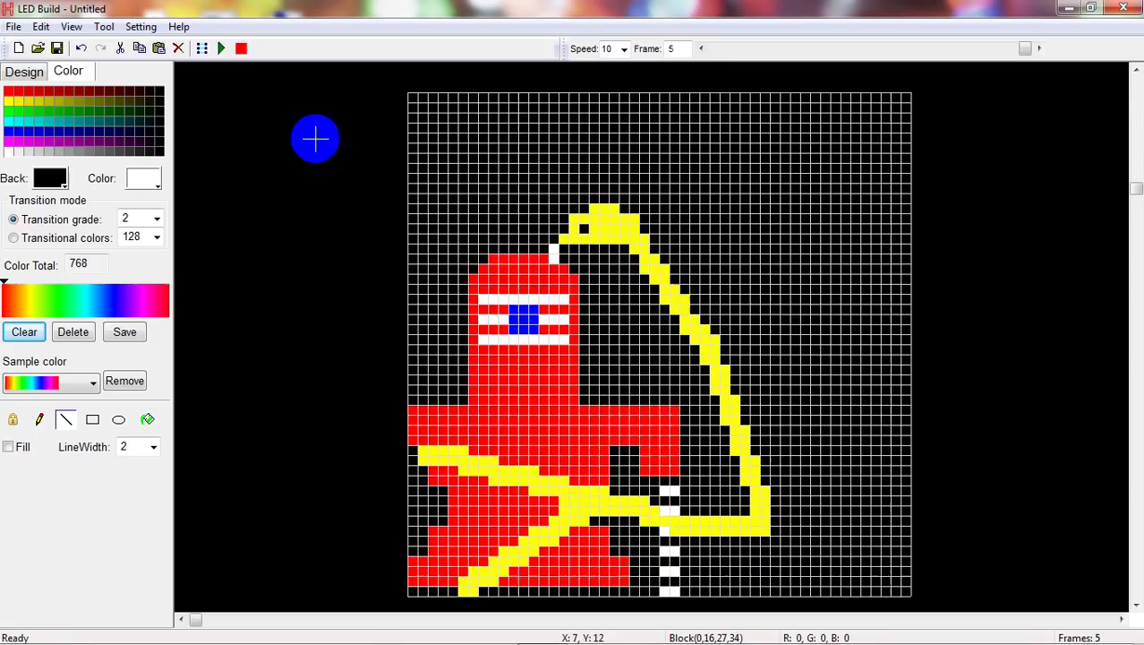
Repaint the dome cell under the snake's tongue in red with the pencil at line width 1.
{"action": "left_click", "coordinate": [164, 172]}
{"action": "left_click", "coordinate": [134, 236]}
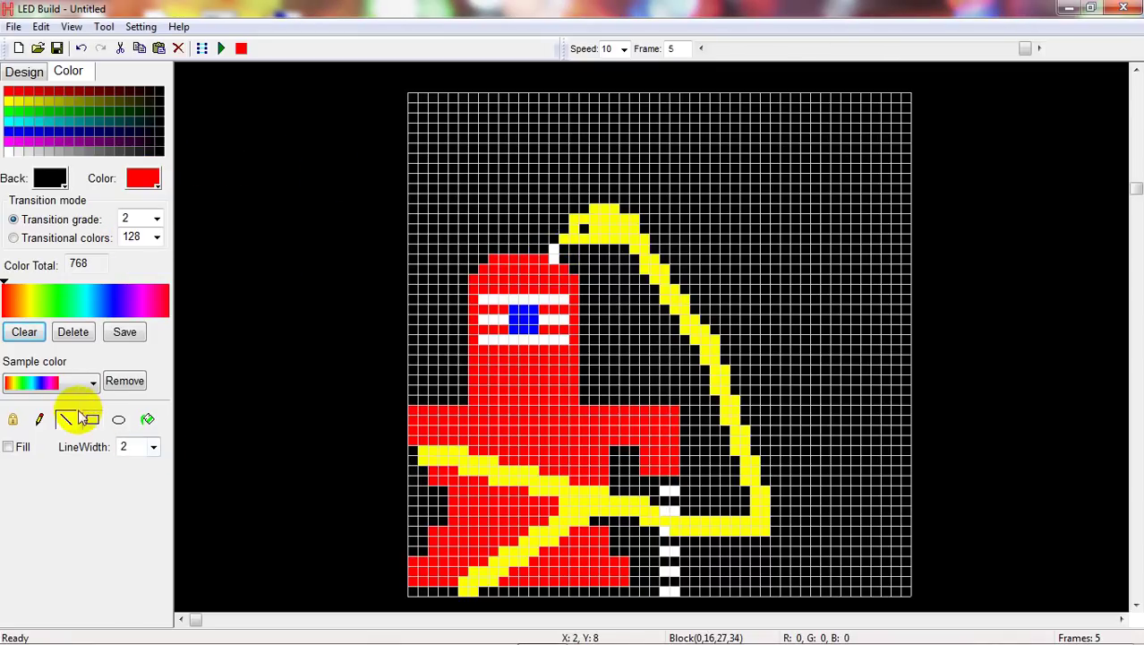
{"action": "left_click", "coordinate": [40, 419]}
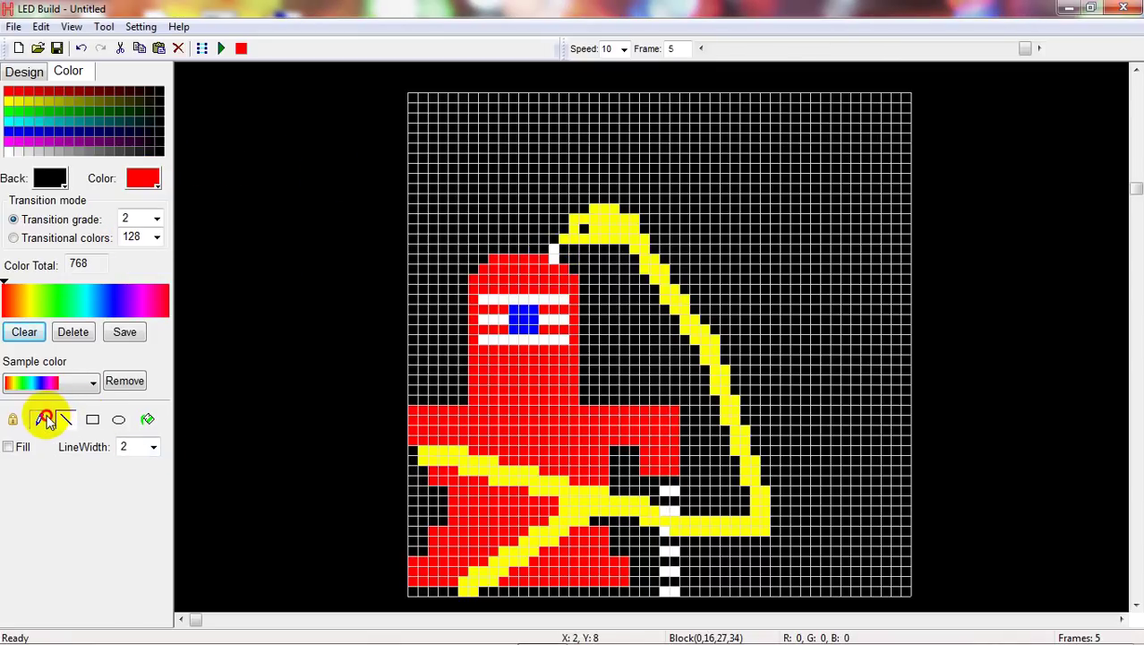
{"action": "left_click", "coordinate": [154, 450]}
{"action": "left_click", "coordinate": [130, 462]}
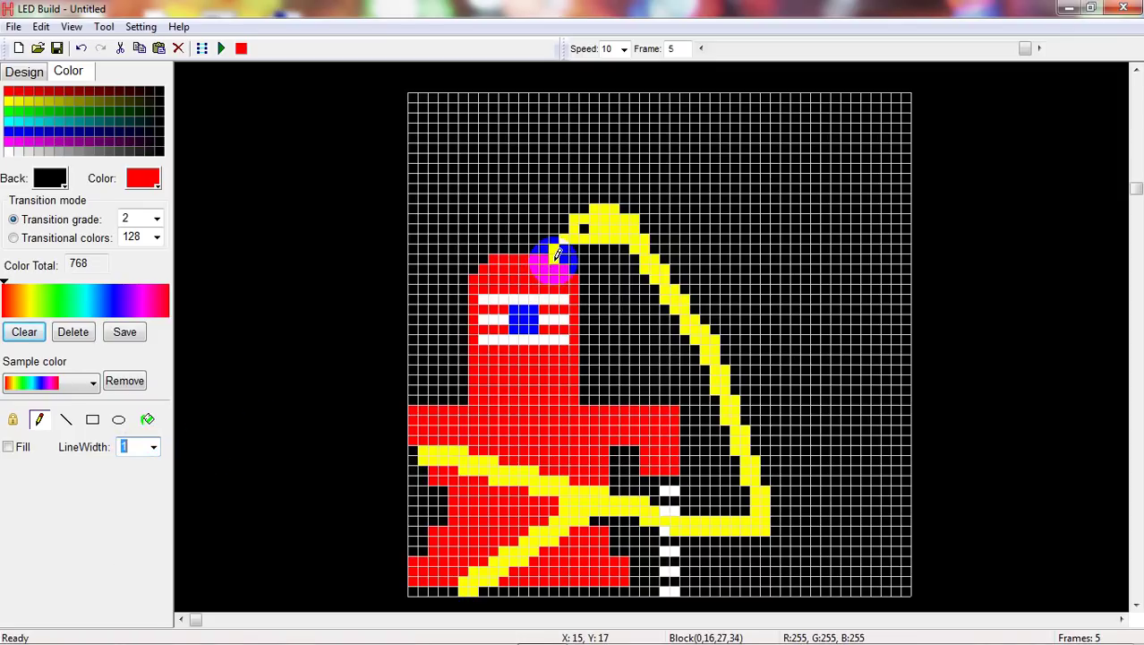
{"action": "left_click", "coordinate": [556, 254]}
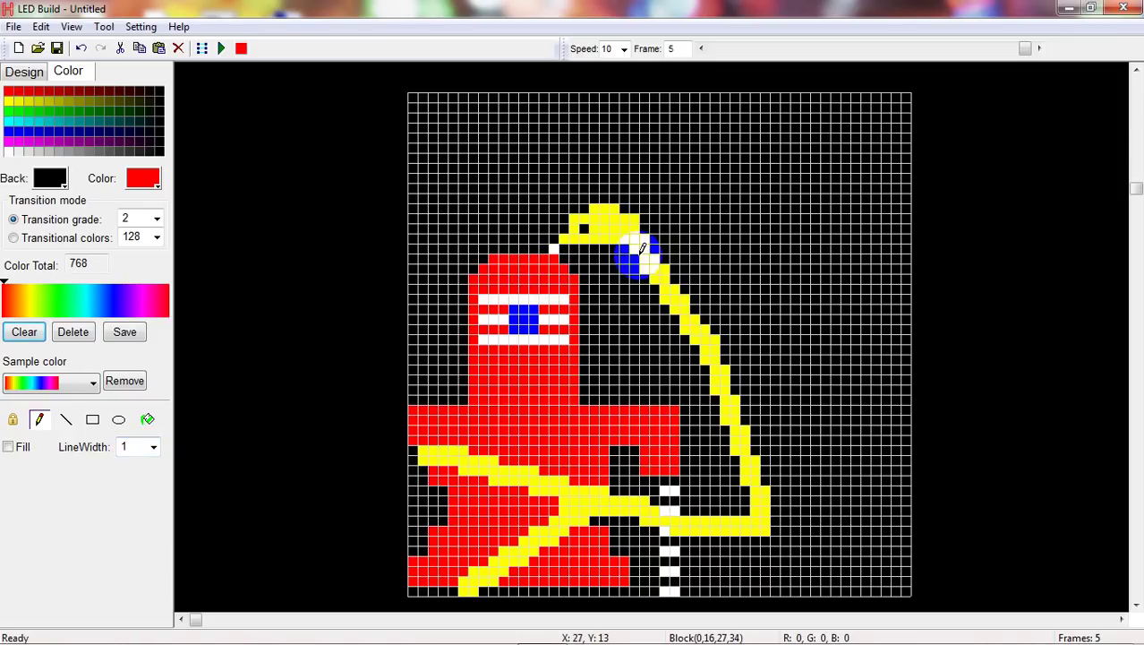
{"action": "left_click", "coordinate": [1026, 48]}
{"action": "left_click", "coordinate": [1026, 51]}
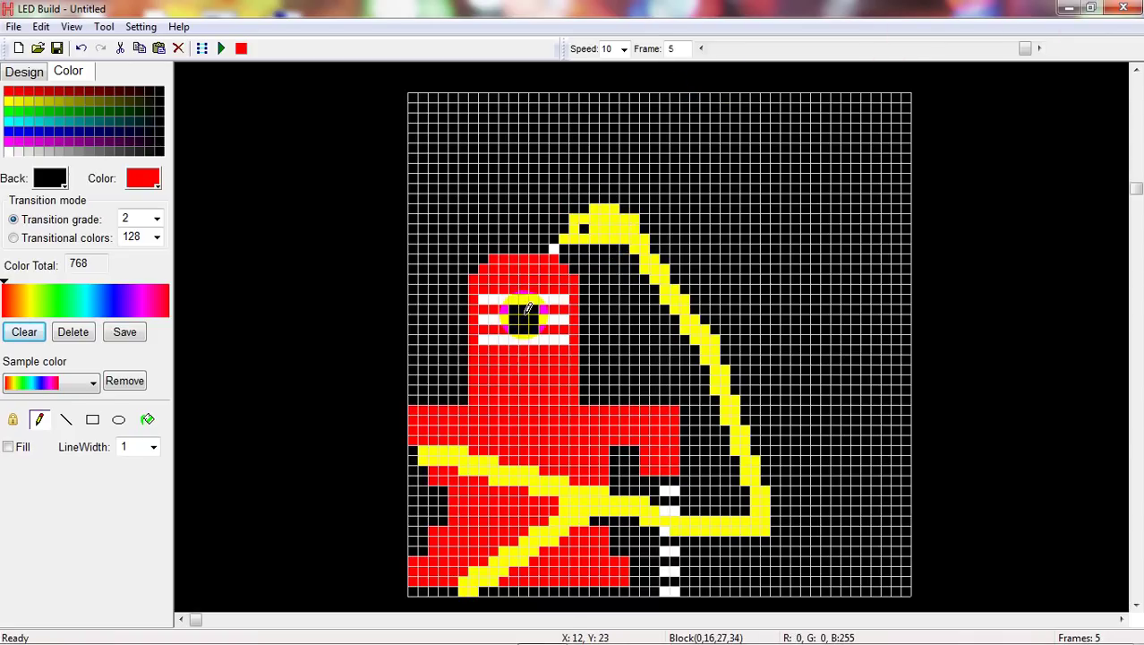
Add frame 6 with the Moving action Down, keeping 1 frame to make and step length 0.
{"action": "left_click", "coordinate": [21, 79]}
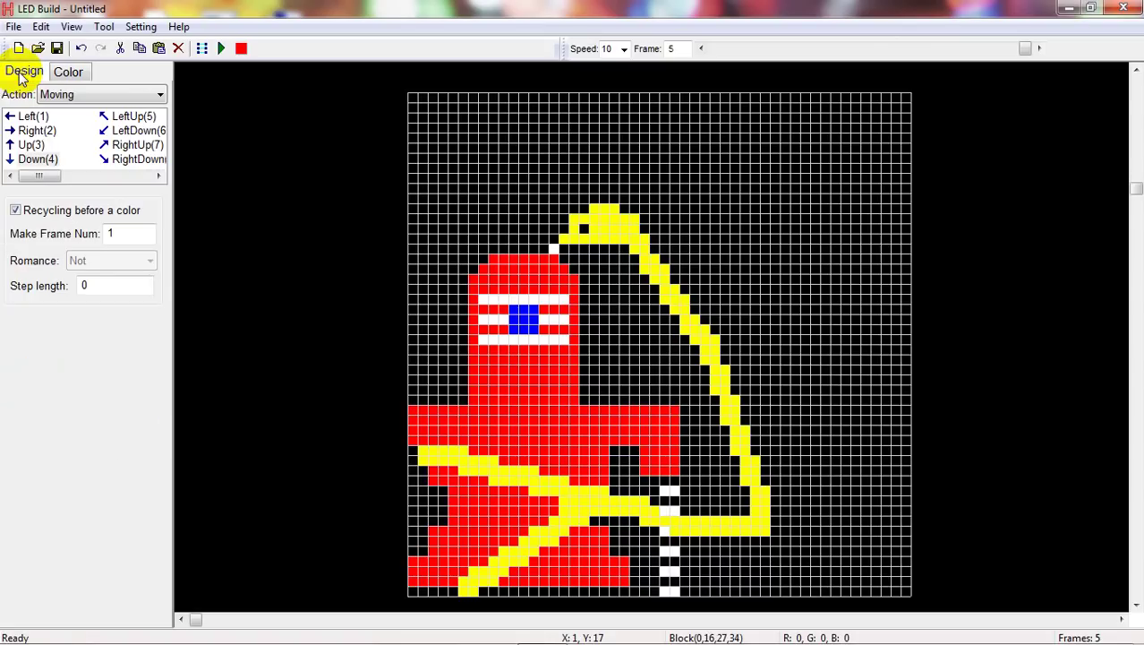
{"action": "left_click", "coordinate": [99, 284]}
{"action": "double_click", "coordinate": [98, 285]}
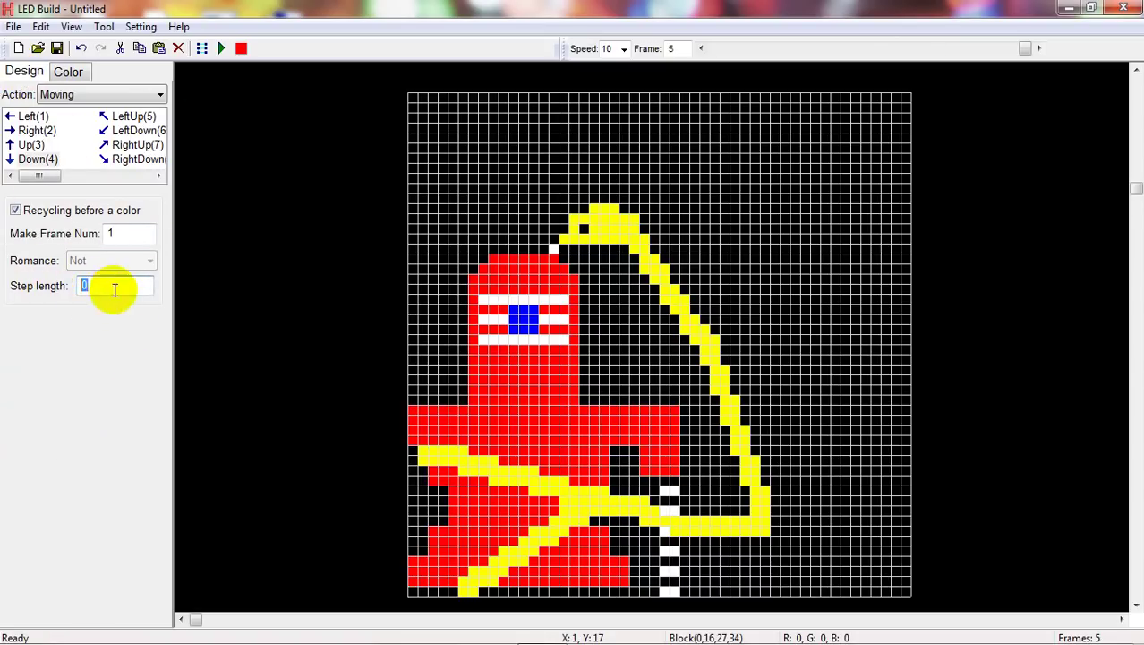
{"action": "double_click", "coordinate": [142, 235]}
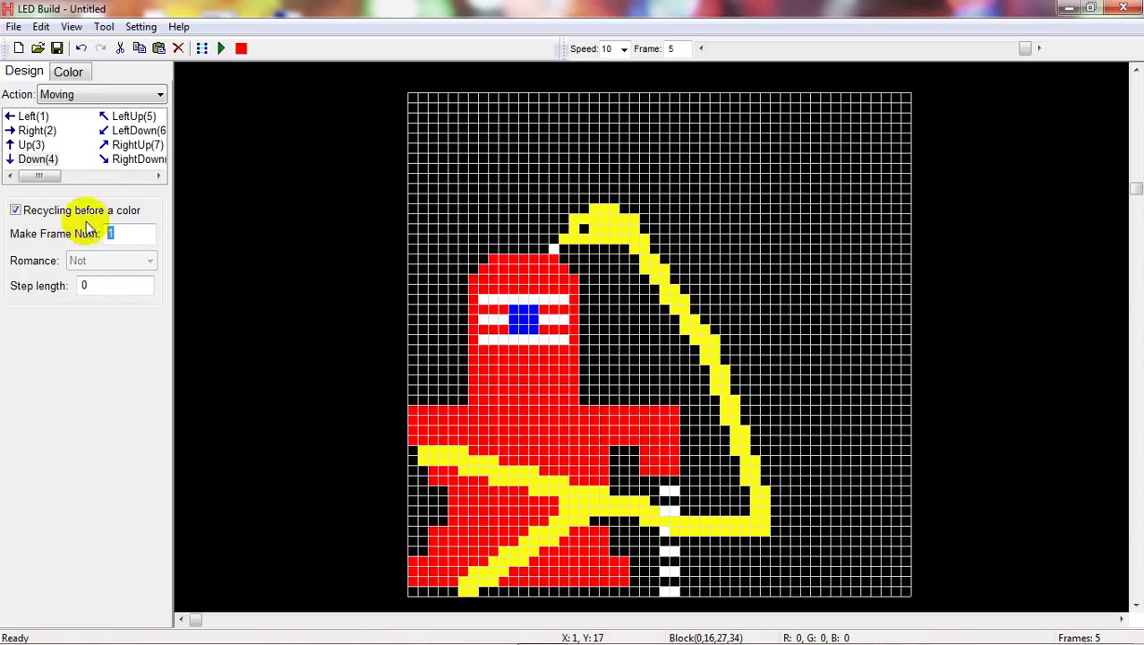
Erase the stray cells along the top row of frame 6 with black.
{"action": "left_click", "coordinate": [66, 76]}
{"action": "left_click_drag", "start_coordinate": [461, 93], "coordinate": [490, 97]}
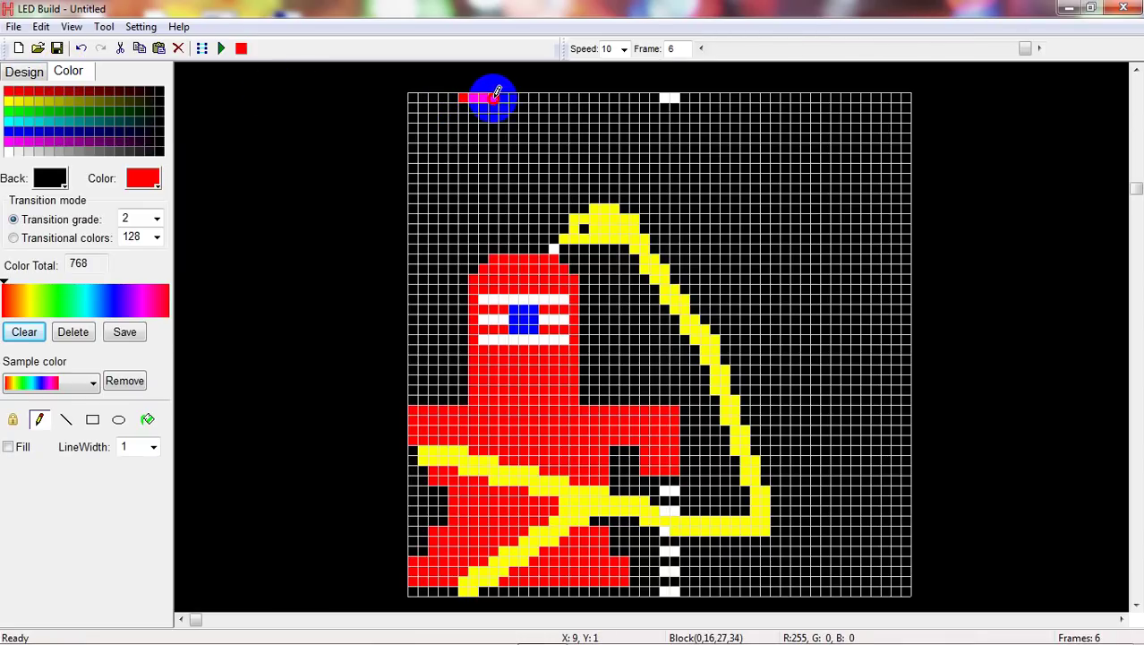
{"action": "left_click", "coordinate": [151, 178]}
{"action": "left_click", "coordinate": [141, 182]}
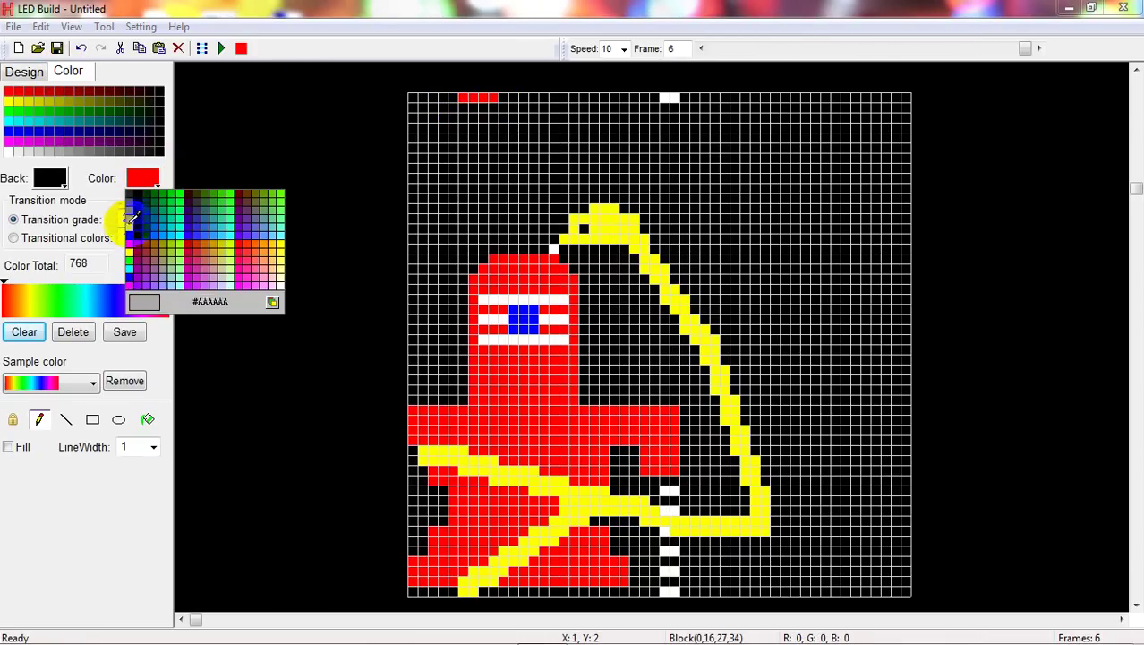
{"action": "left_click", "coordinate": [130, 224]}
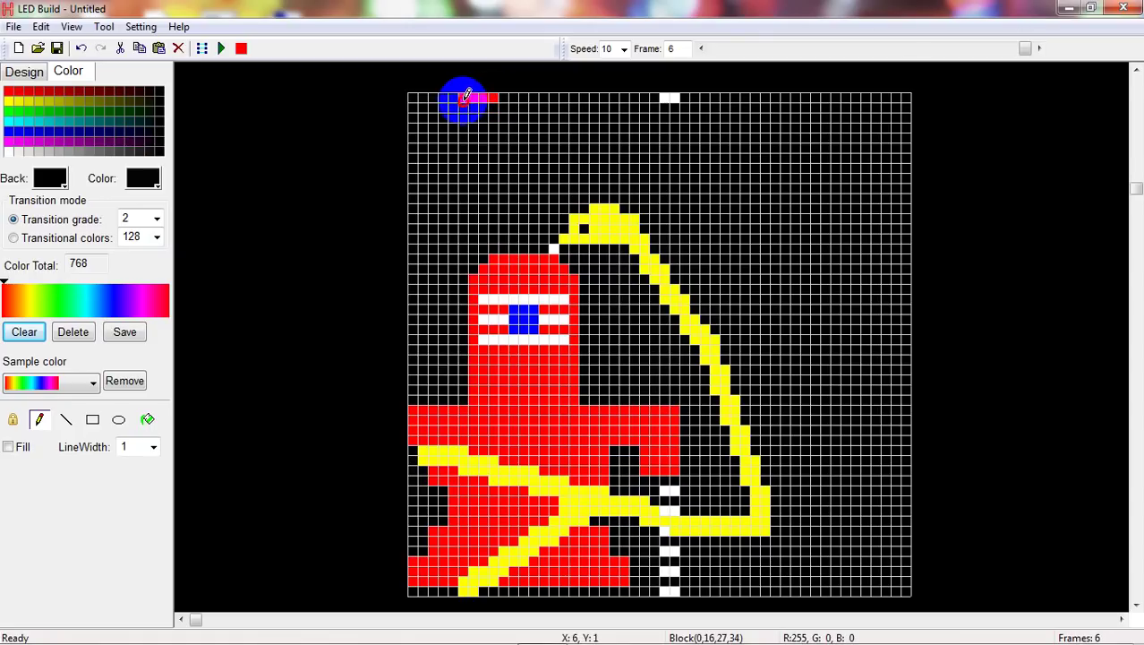
{"action": "left_click_drag", "start_coordinate": [462, 96], "coordinate": [702, 96]}
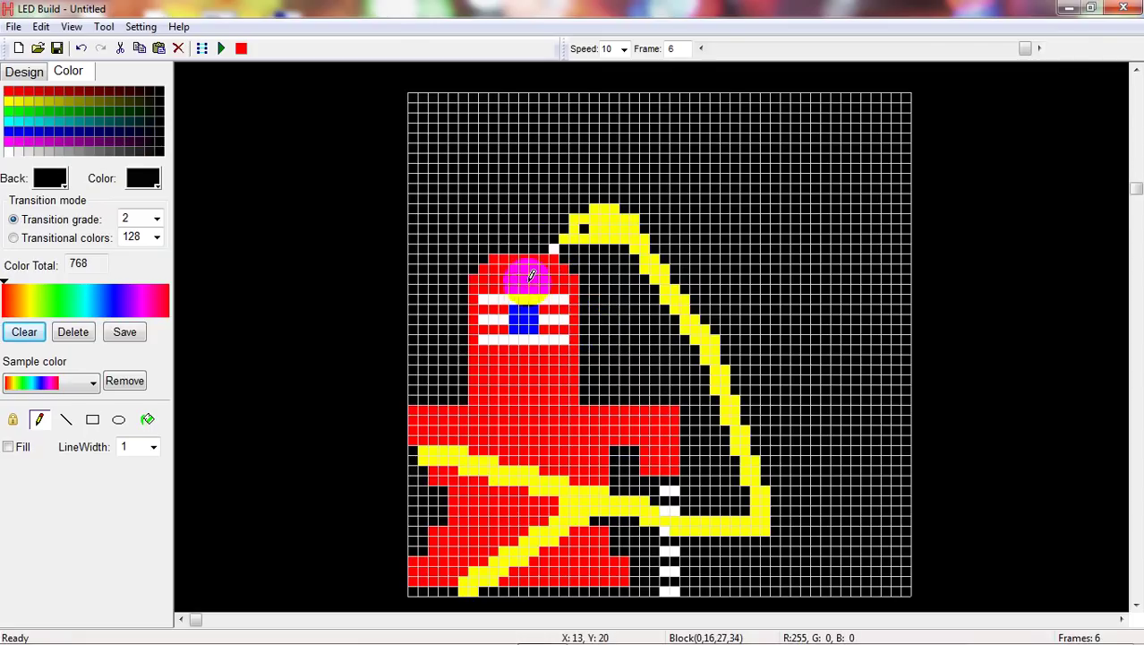
Set the drawing color to white and dot single cells on the dome's upper edge and beside its left side in frame 6.
{"action": "left_click", "coordinate": [143, 179]}
{"action": "left_click", "coordinate": [272, 304]}
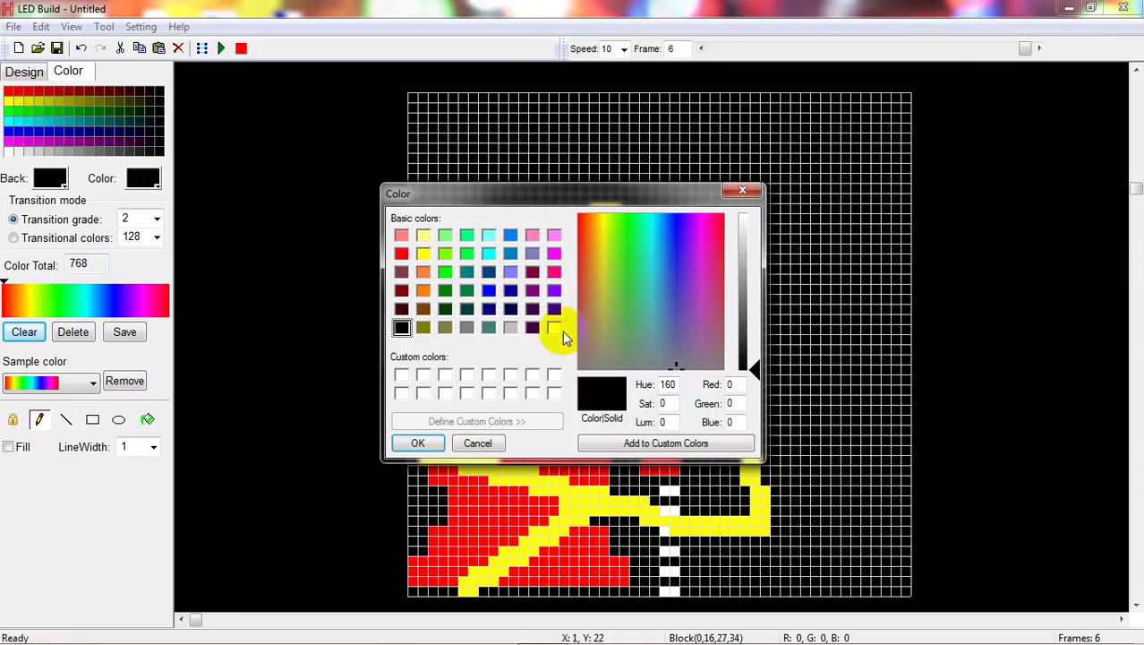
{"action": "left_click", "coordinate": [556, 327]}
{"action": "left_click", "coordinate": [417, 443]}
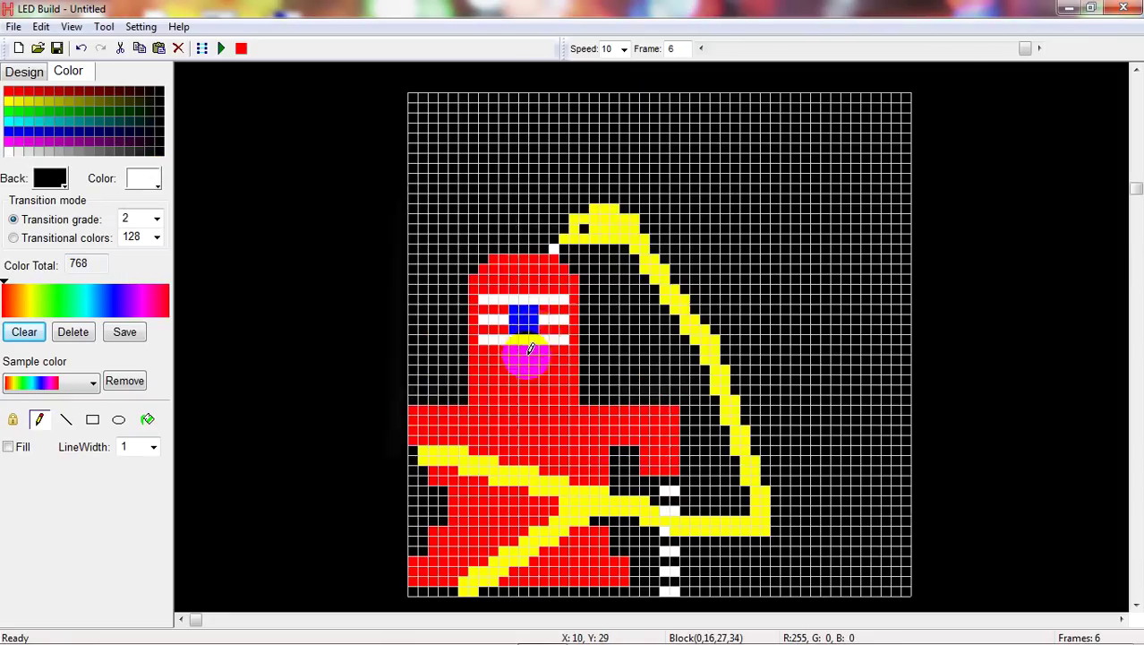
{"action": "left_click", "coordinate": [494, 266]}
{"action": "left_click", "coordinate": [463, 298]}
{"action": "left_click", "coordinate": [442, 333]}
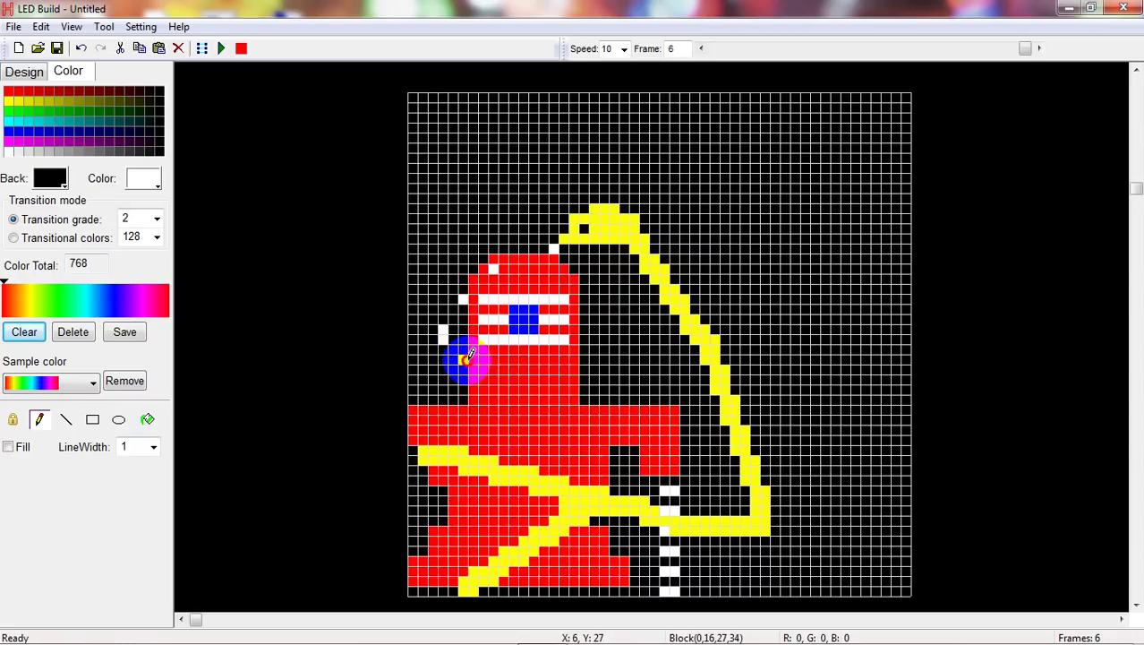
Scatter single white cells across the red shaft below the stripes and just outside its left edge.
{"action": "left_click", "coordinate": [465, 359]}
{"action": "left_click", "coordinate": [494, 369]}
{"action": "left_click", "coordinate": [524, 390]}
{"action": "left_click", "coordinate": [573, 369]}
{"action": "left_click", "coordinate": [543, 359]}
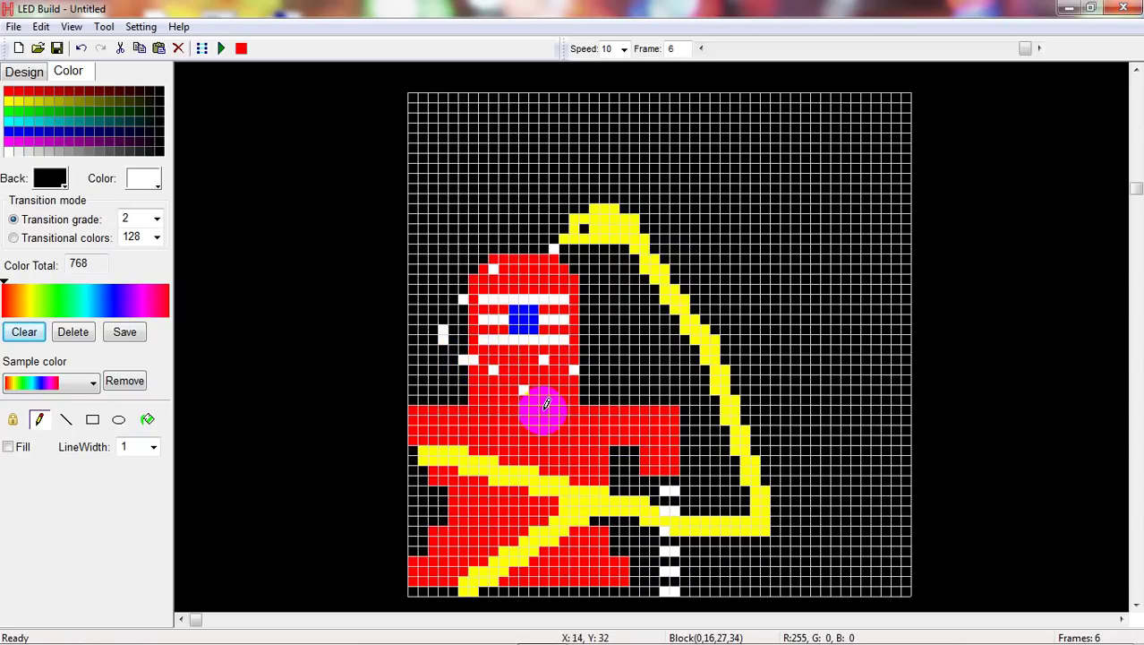
{"action": "left_click", "coordinate": [483, 410]}
{"action": "left_click", "coordinate": [454, 389]}
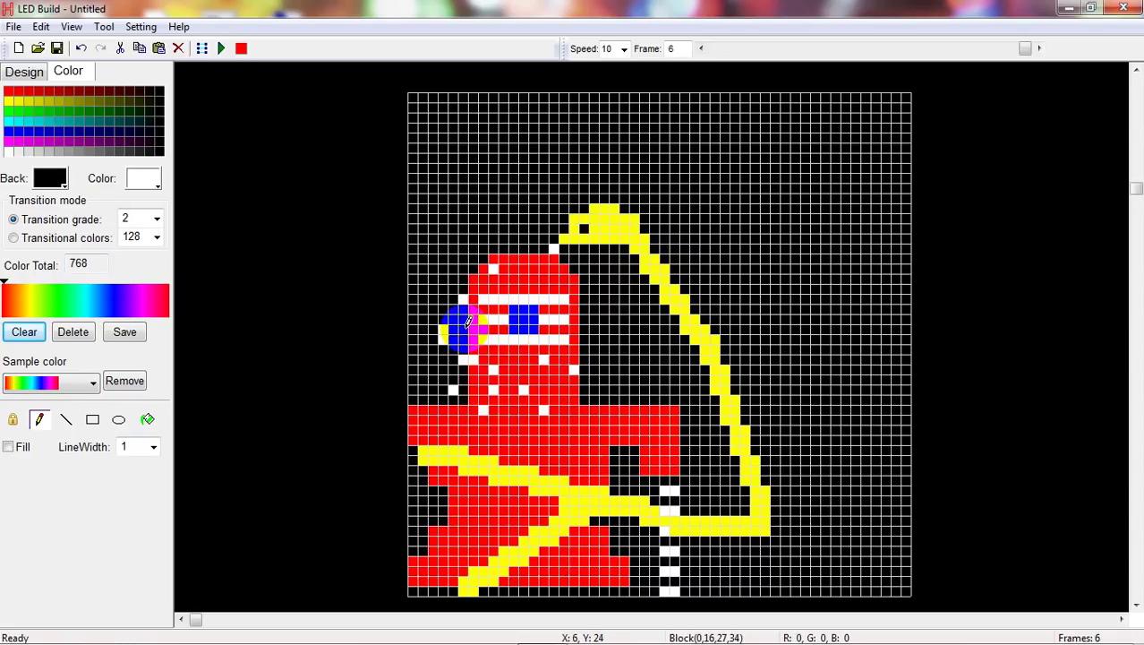
Dot white cells over the dome above the stripes and along the outside of the shaft's right edge.
{"action": "left_click", "coordinate": [516, 277]}
{"action": "left_click", "coordinate": [566, 269]}
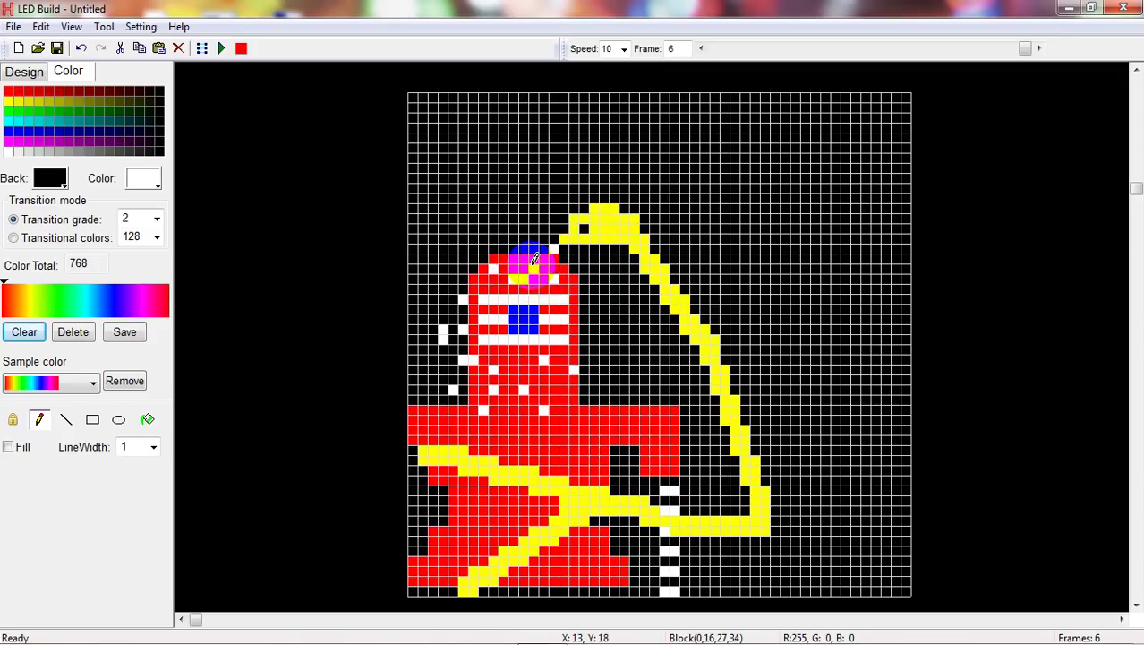
{"action": "left_click", "coordinate": [563, 367]}
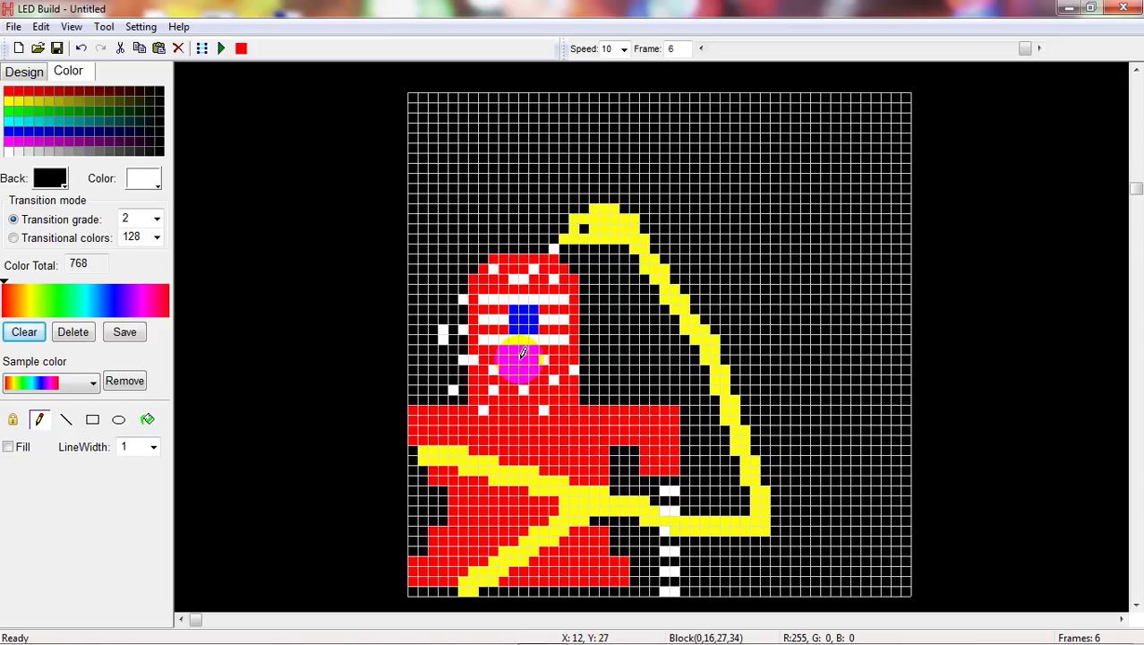
{"action": "left_click", "coordinate": [531, 249]}
{"action": "left_click", "coordinate": [592, 337]}
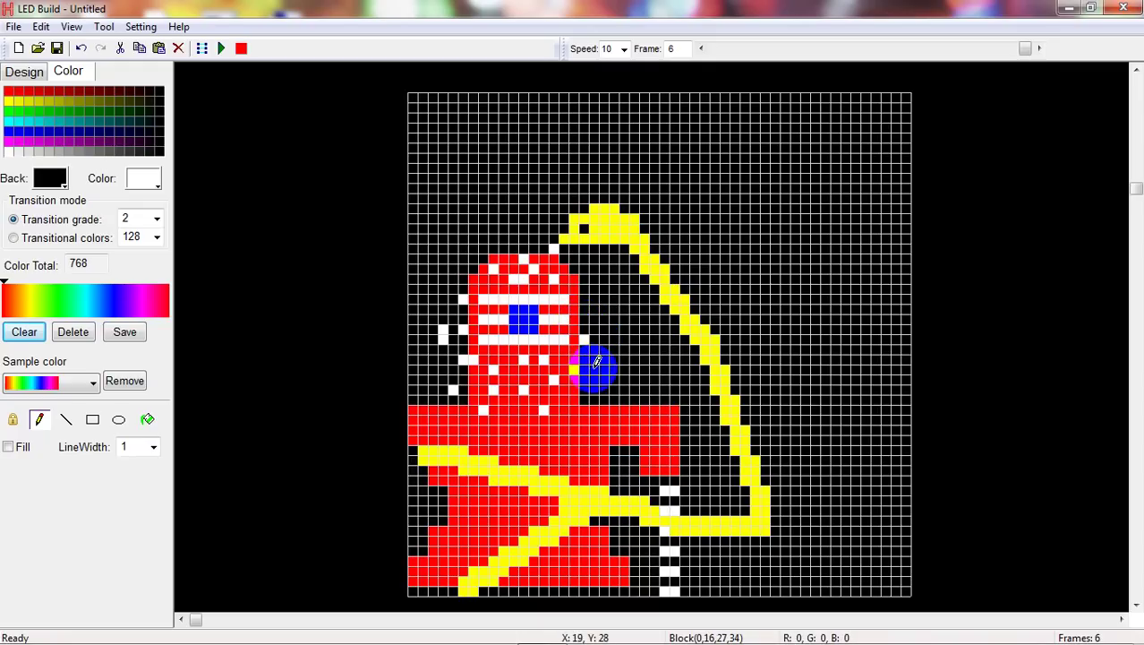
{"action": "left_click_drag", "start_coordinate": [603, 332], "coordinate": [598, 293]}
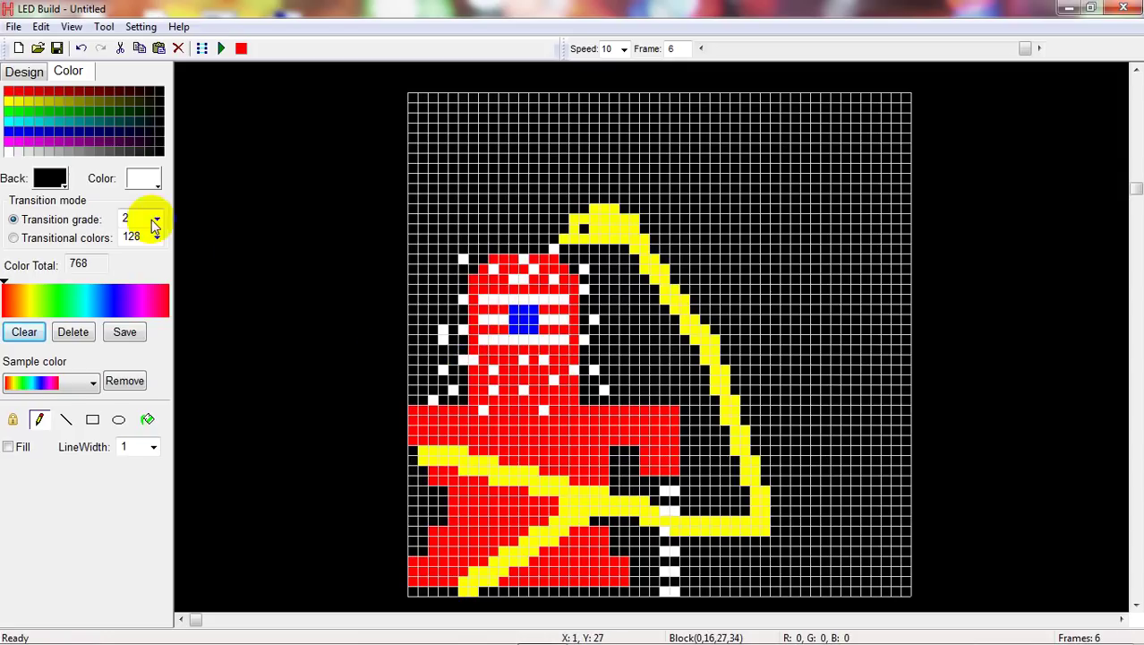
Erase the extra white cell beside the shaft with black and repaint the doubled white cell on the dome in red.
{"action": "left_click", "coordinate": [142, 178]}
{"action": "left_click", "coordinate": [131, 224]}
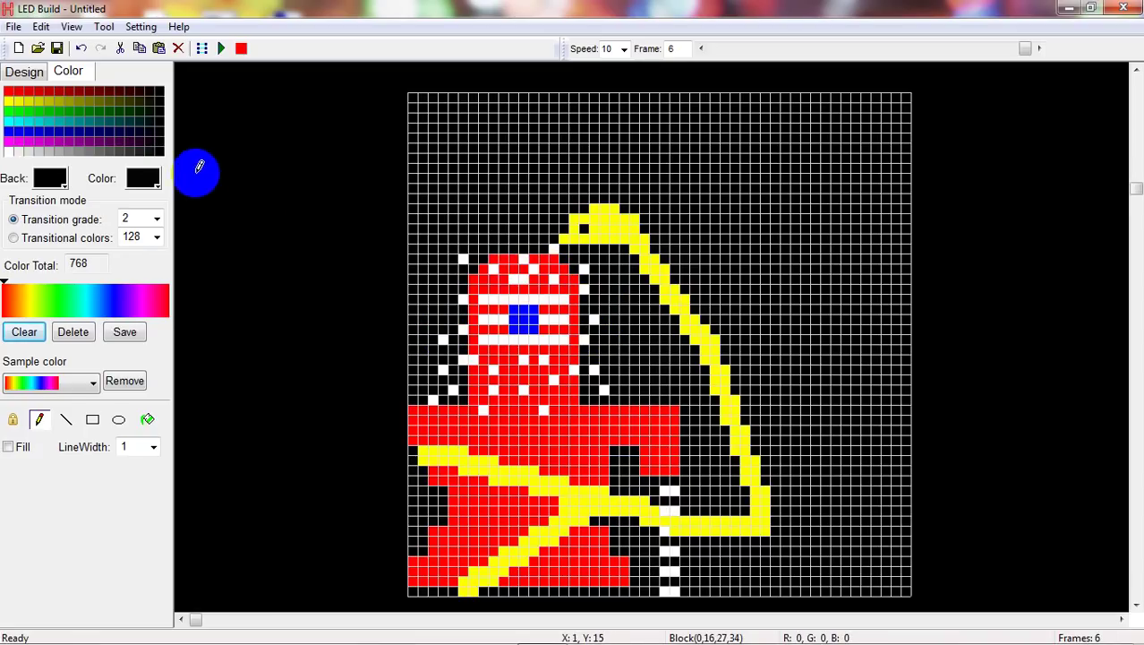
{"action": "left_click", "coordinate": [143, 178]}
{"action": "left_click", "coordinate": [136, 236]}
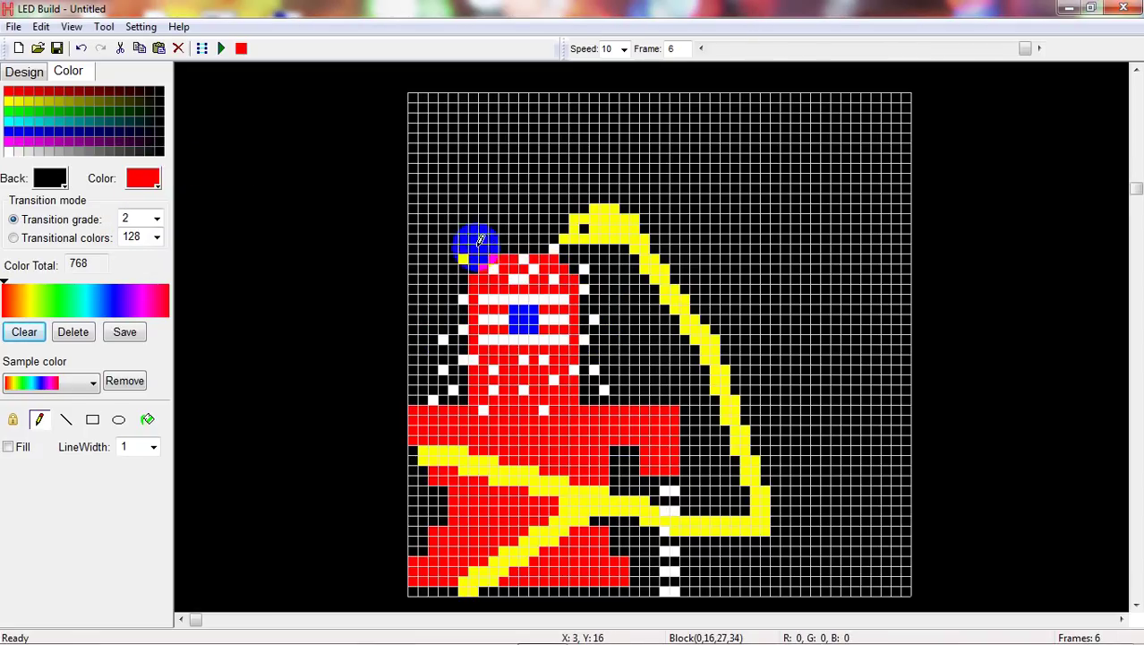
{"action": "left_click_drag", "start_coordinate": [528, 276], "coordinate": [545, 276]}
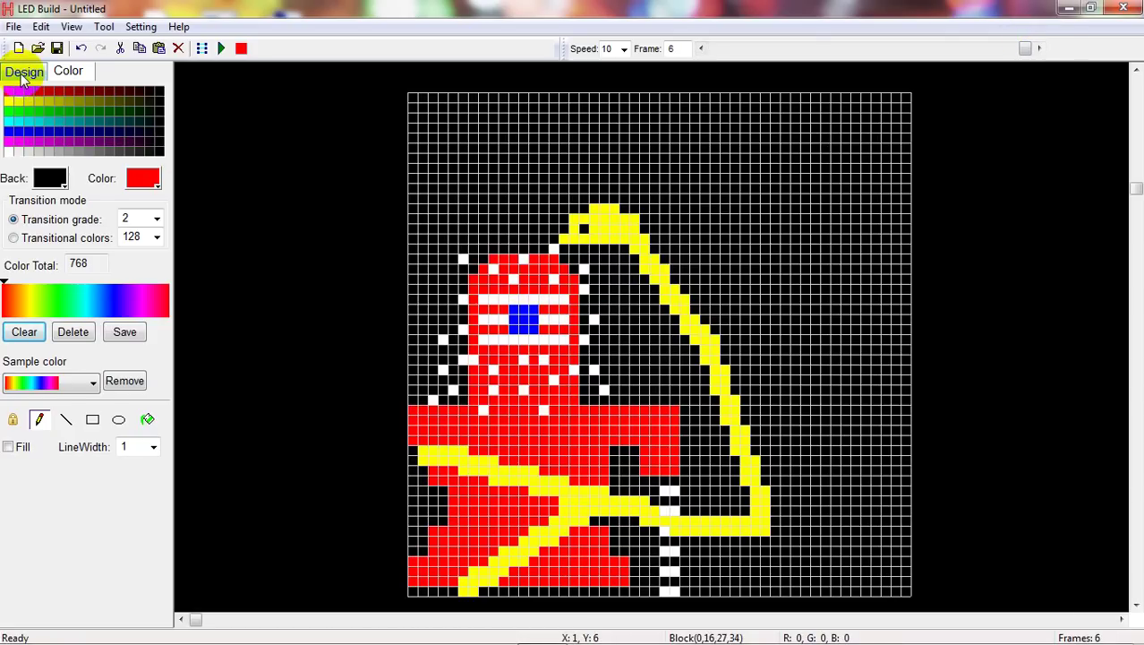
Add frame 7 with the Moving action Down, making 1 frame with step length 0, and erase its stray top-row cells with black.
{"action": "left_click", "coordinate": [24, 72]}
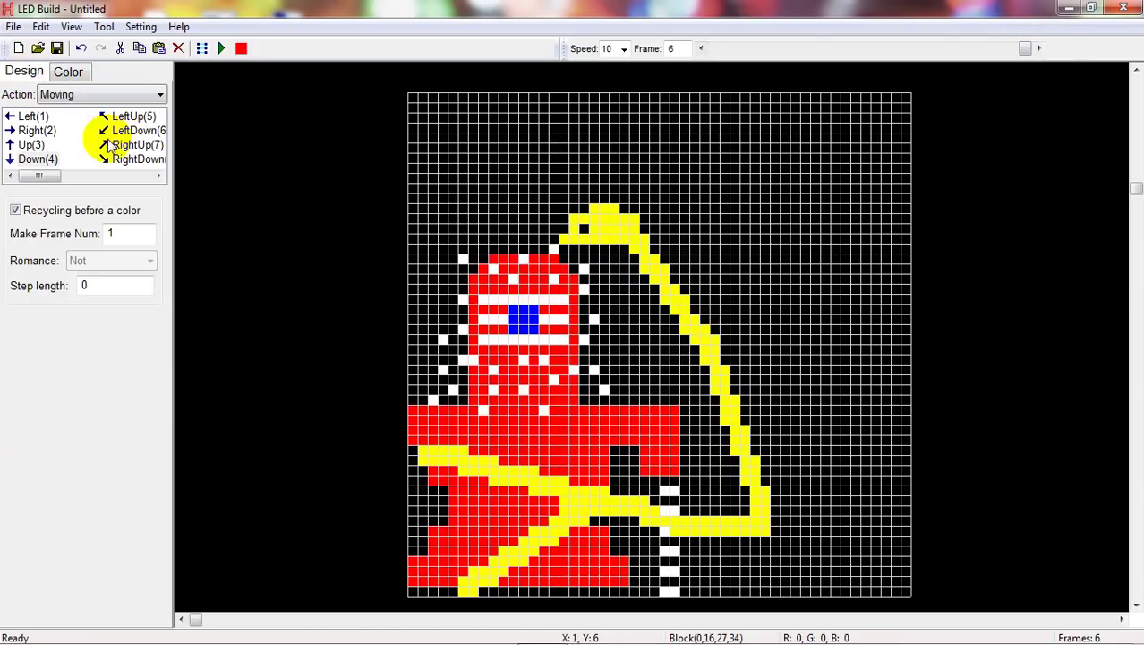
{"action": "double_click", "coordinate": [115, 235]}
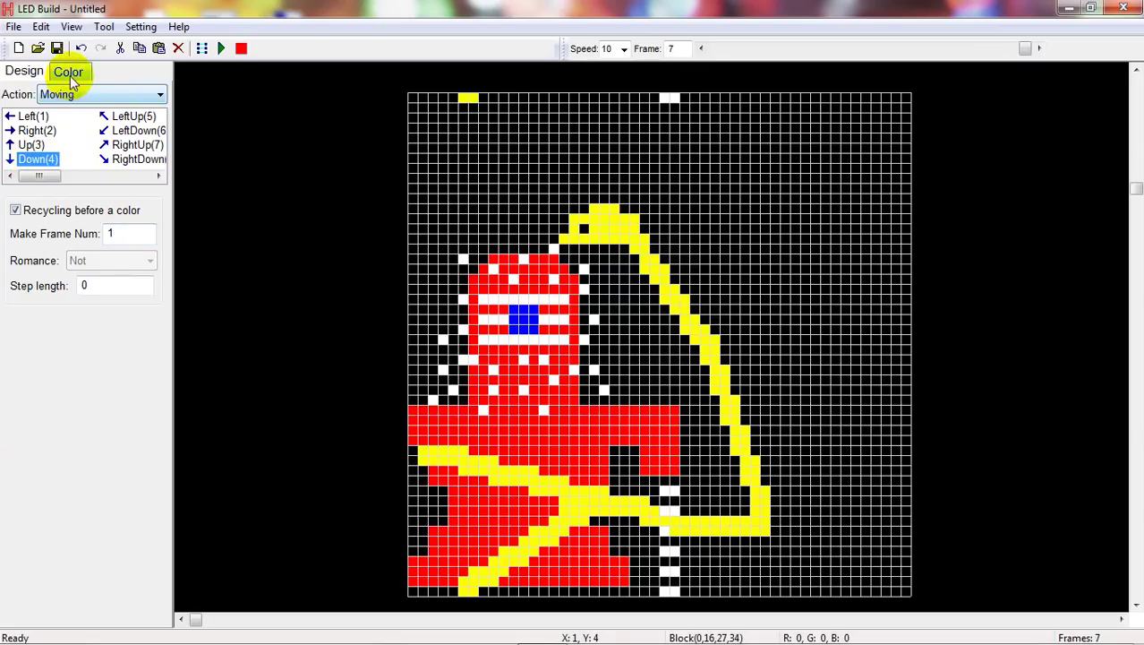
{"action": "left_click", "coordinate": [68, 72]}
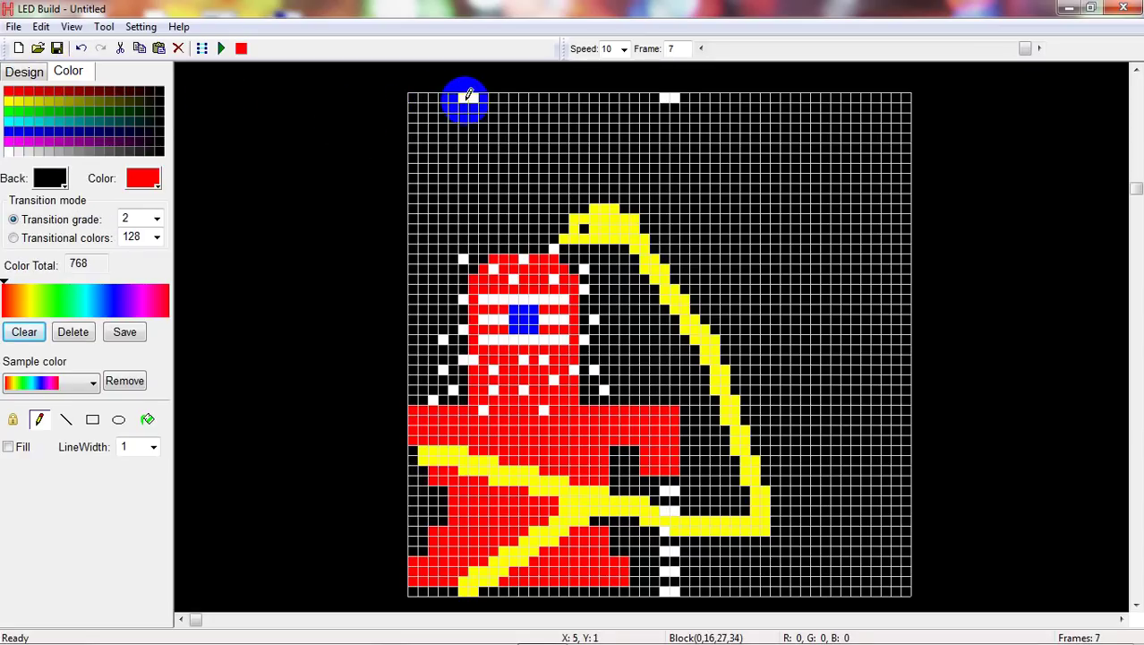
{"action": "left_click", "coordinate": [149, 179]}
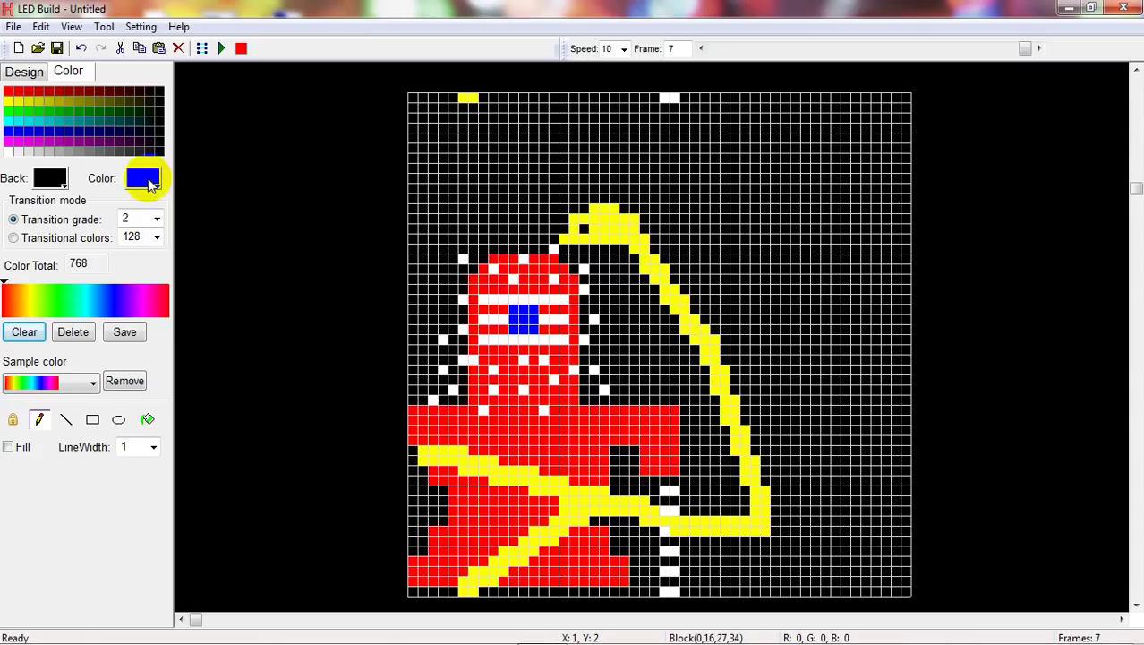
{"action": "left_click", "coordinate": [149, 180]}
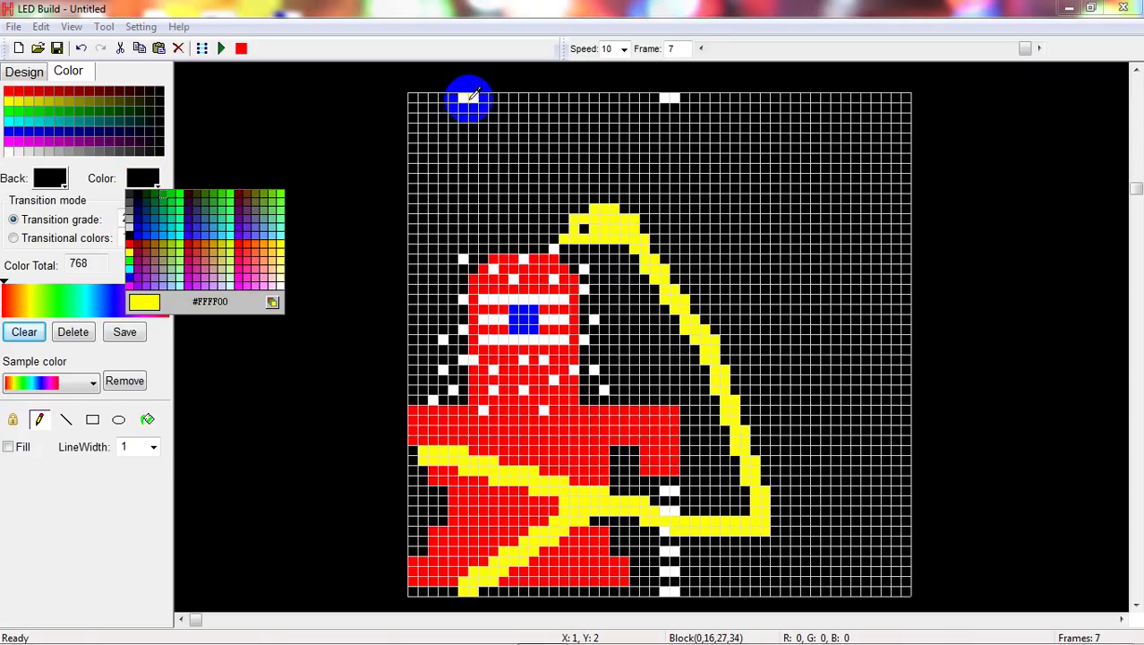
{"action": "left_click", "coordinate": [473, 96]}
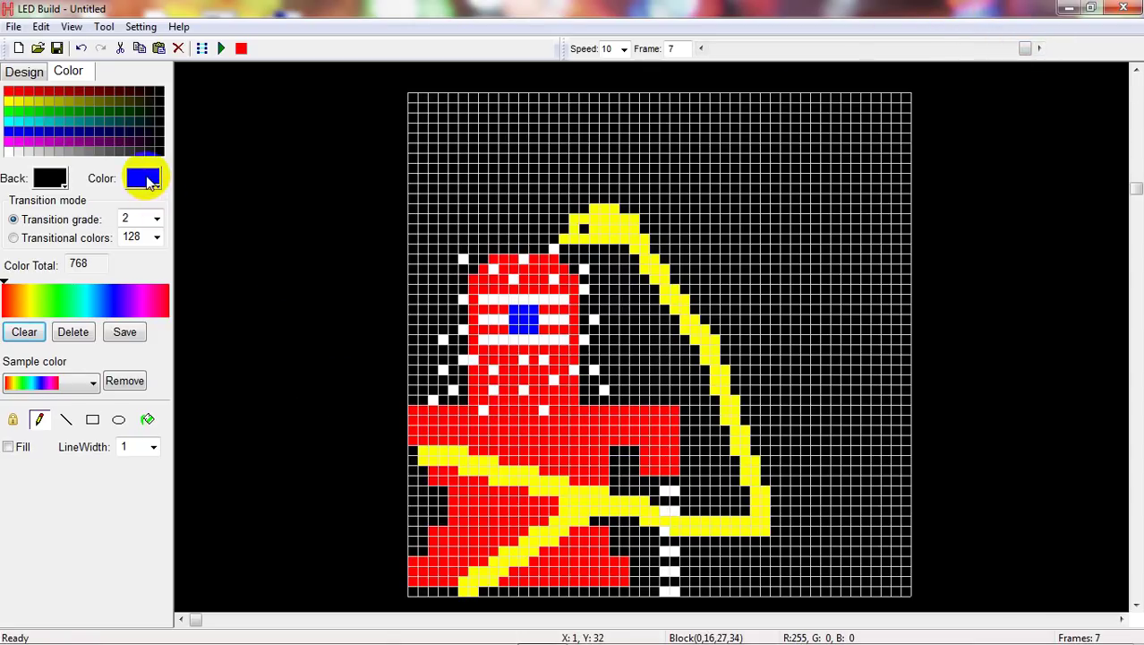
Set the drawing color to white and scatter single cells over the red base and its hollows in frame 7.
{"action": "left_click", "coordinate": [144, 178]}
{"action": "left_click", "coordinate": [272, 301]}
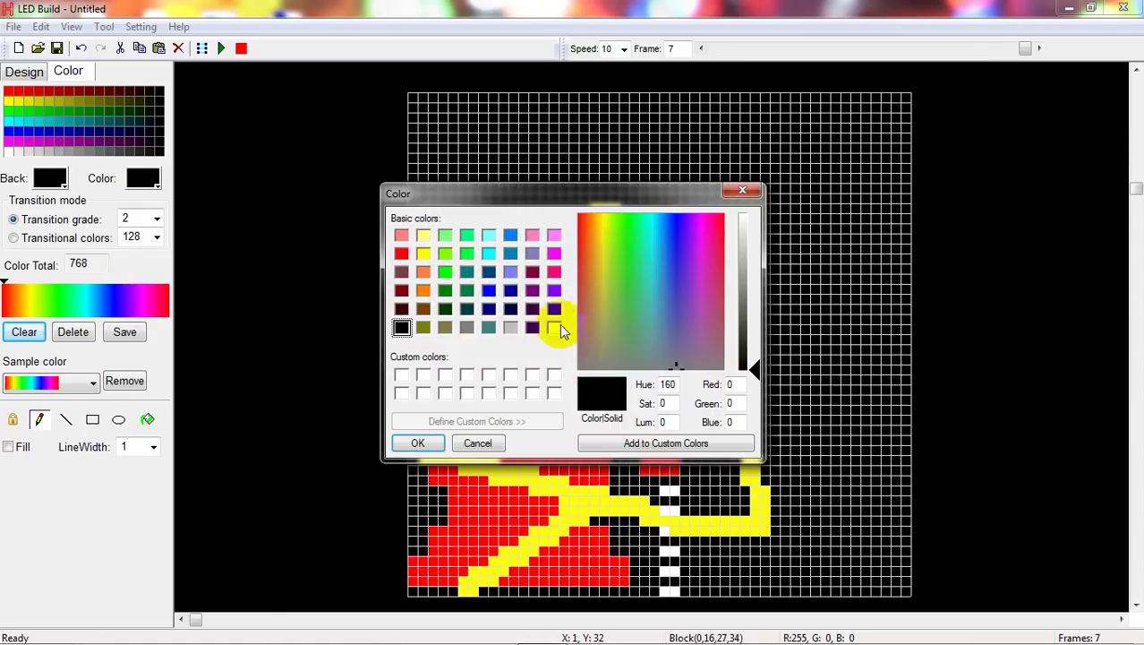
{"action": "left_click", "coordinate": [554, 327]}
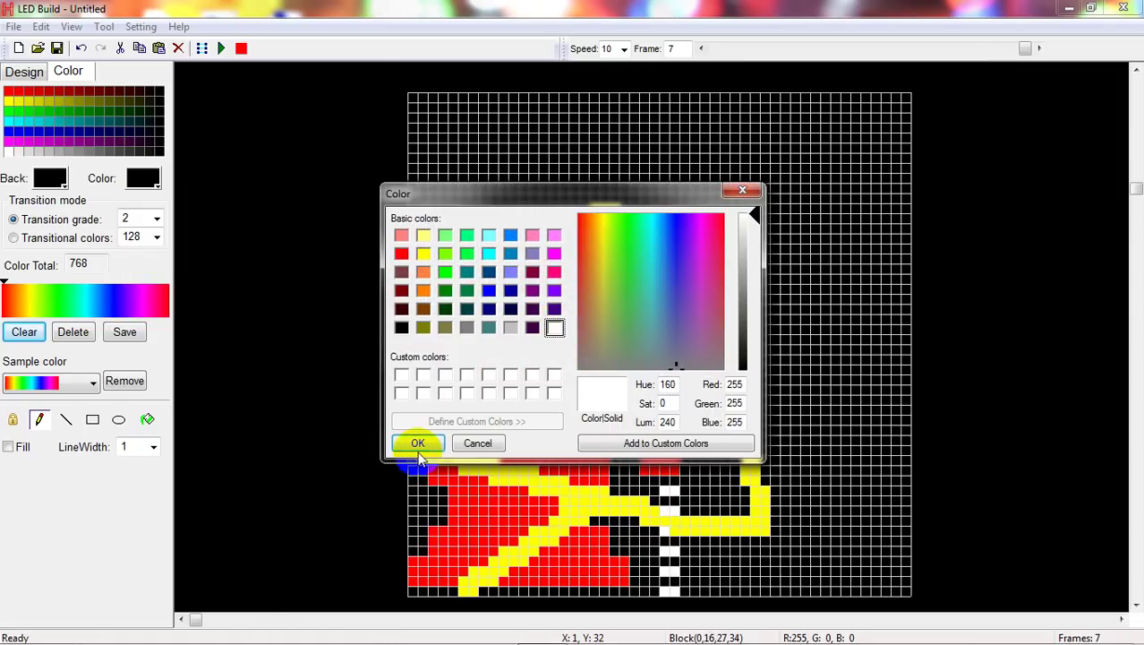
{"action": "left_click", "coordinate": [419, 444]}
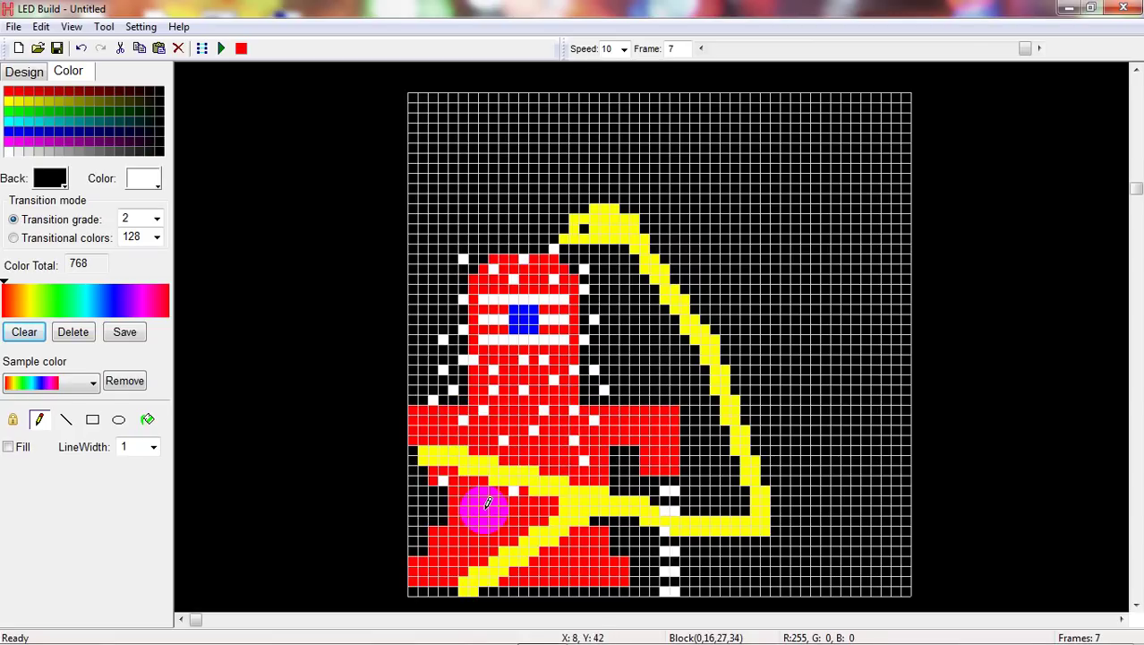
{"action": "left_click", "coordinate": [450, 528]}
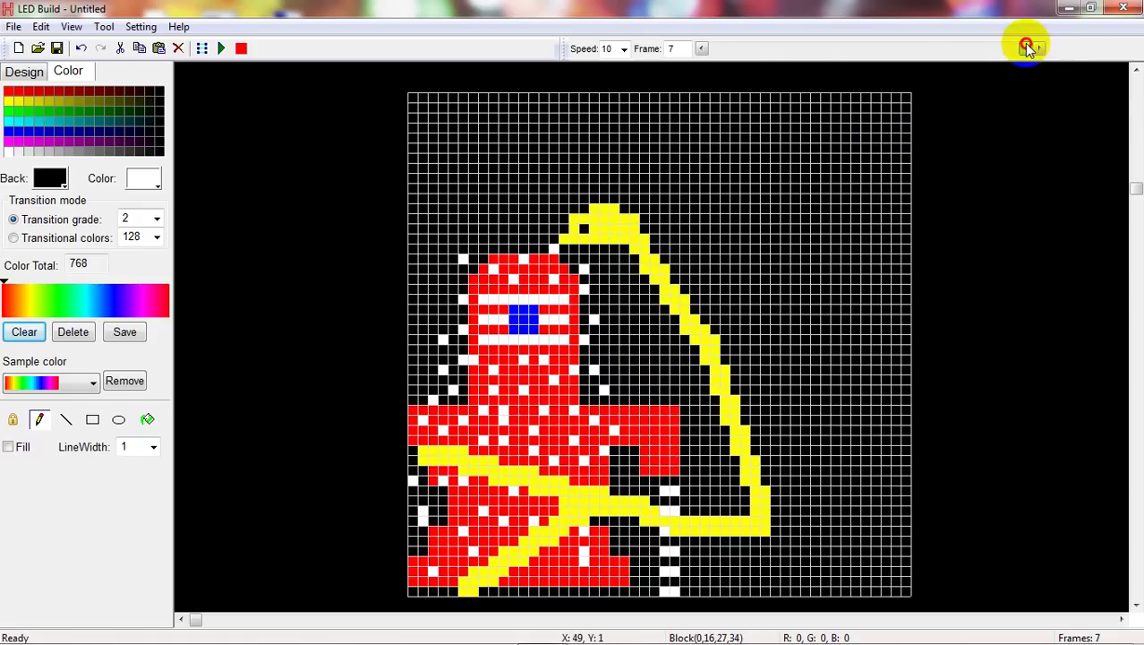
Go back to frame 5 and fill the gaps of the dashed stream to make a solid white column below the base.
{"action": "left_click_drag", "start_coordinate": [1027, 48], "coordinate": [912, 41]}
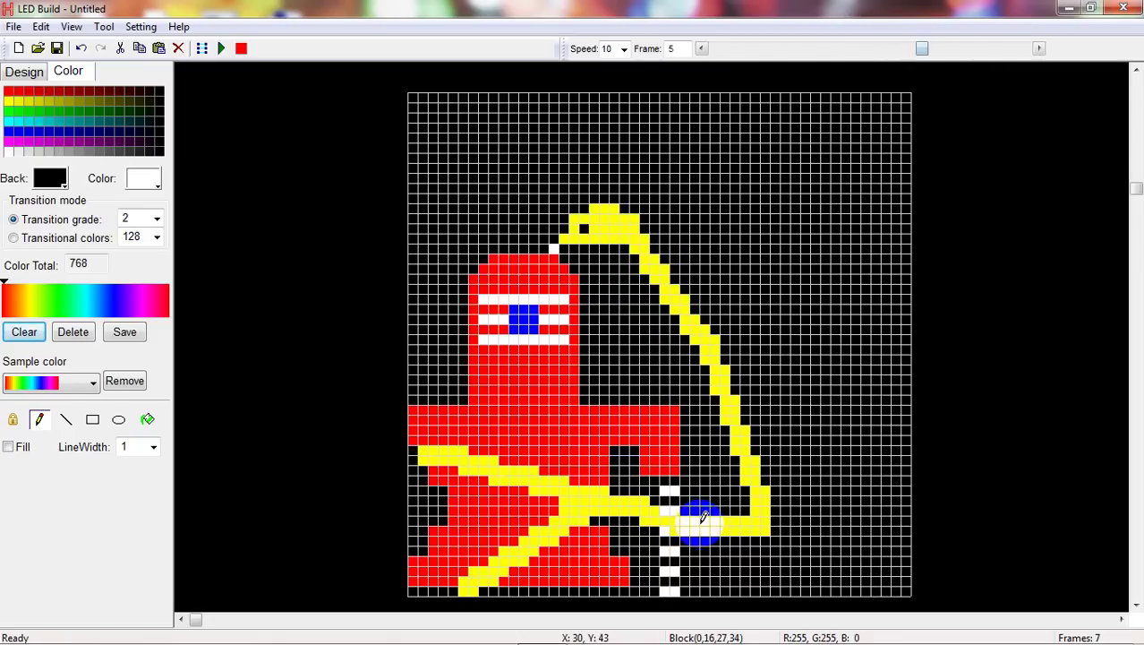
{"action": "left_click", "coordinate": [674, 475]}
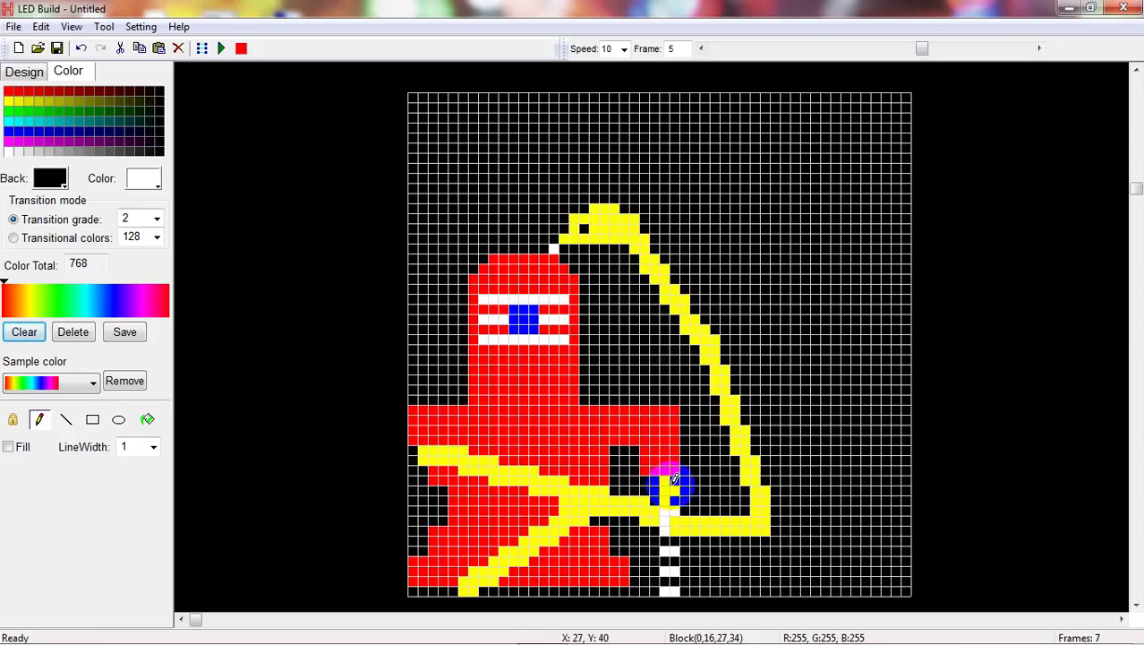
{"action": "mouse_move", "coordinate": [673, 479]}
{"action": "left_mouse_down"}
{"action": "mouse_move", "coordinate": [670, 588]}
{"action": "mouse_move", "coordinate": [683, 483]}
{"action": "left_mouse_up"}
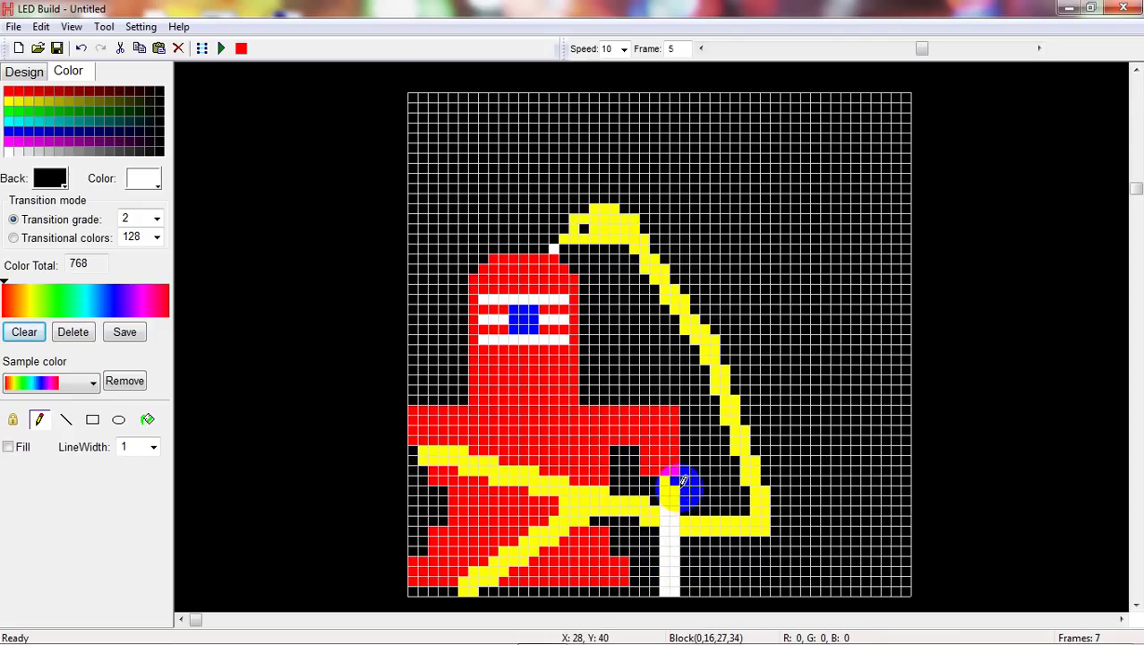
Compare with frame 4, then cut black gaps into frame 5's white column so its dashes alternate with those in frame 4.
{"action": "left_click", "coordinate": [886, 51]}
{"action": "mouse_move", "coordinate": [885, 50]}
{"action": "left_mouse_down"}
{"action": "mouse_move", "coordinate": [830, 44]}
{"action": "mouse_move", "coordinate": [901, 37]}
{"action": "mouse_move", "coordinate": [887, 45]}
{"action": "left_mouse_up"}
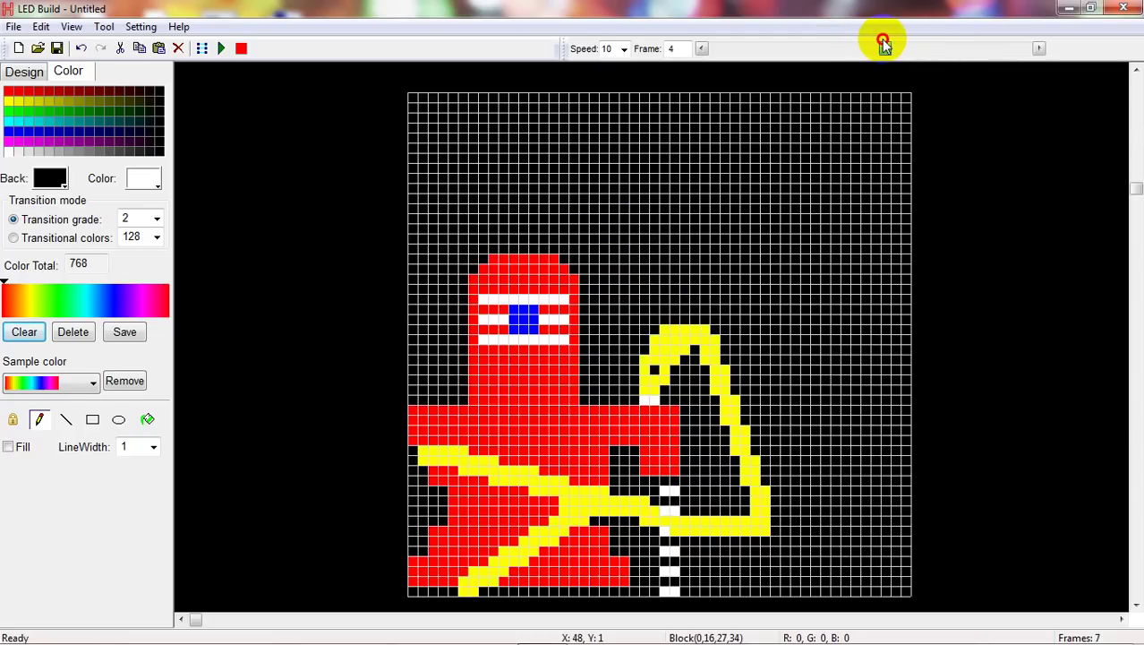
{"action": "left_click_drag", "start_coordinate": [895, 40], "coordinate": [899, 30]}
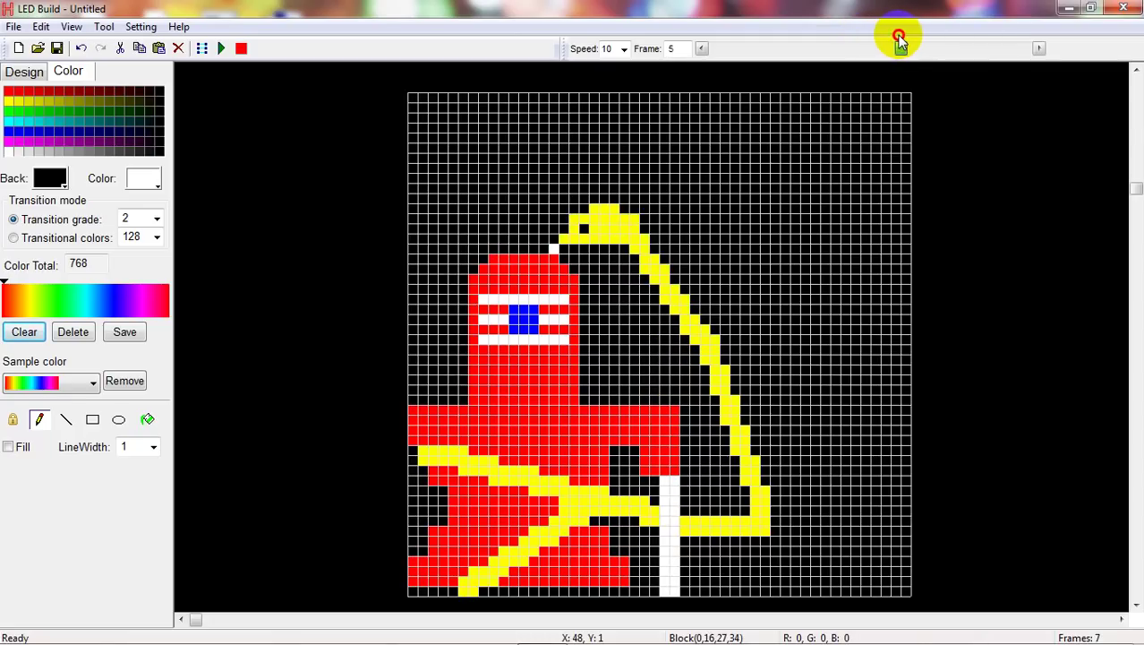
{"action": "left_click", "coordinate": [152, 178]}
{"action": "left_click", "coordinate": [138, 230]}
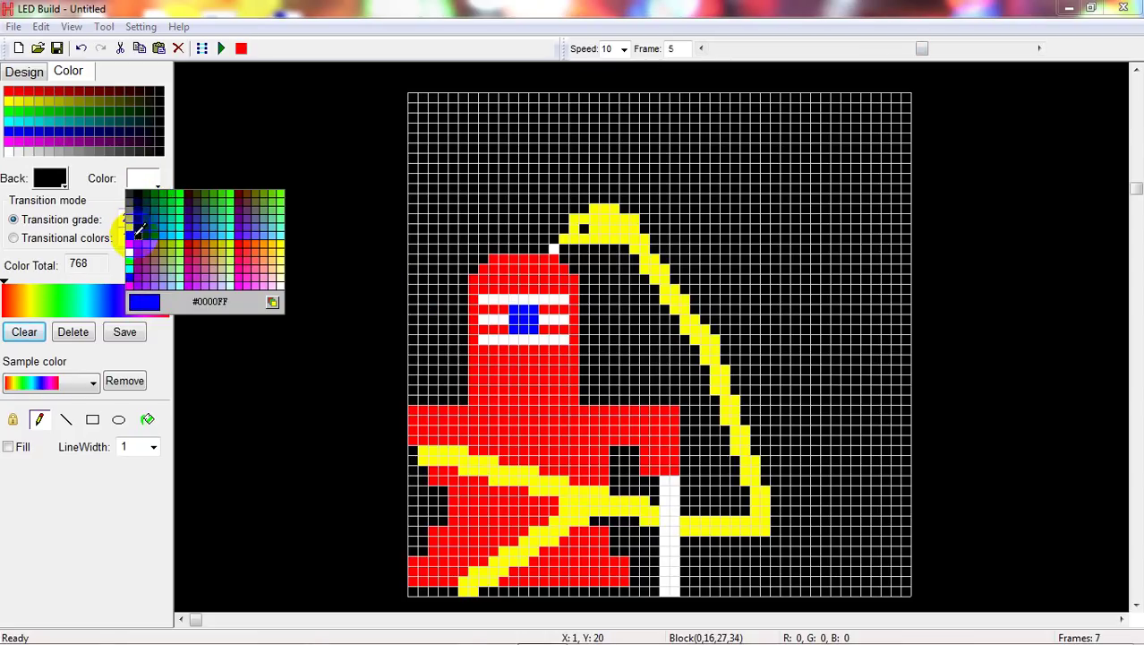
{"action": "left_click", "coordinate": [135, 231]}
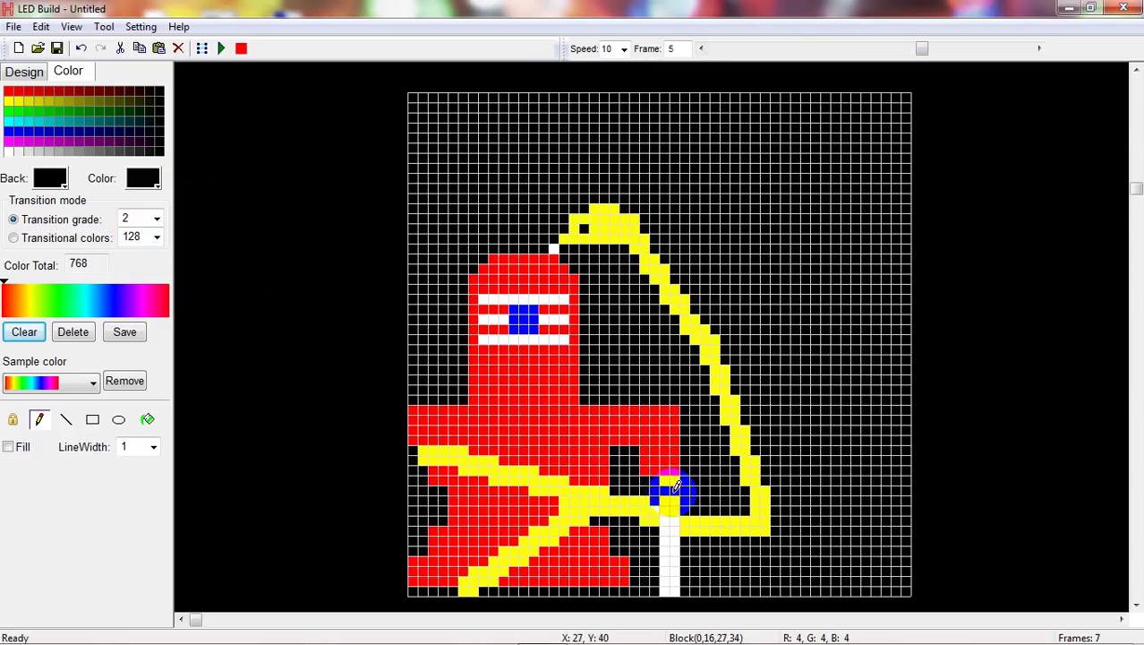
{"action": "left_click", "coordinate": [708, 482]}
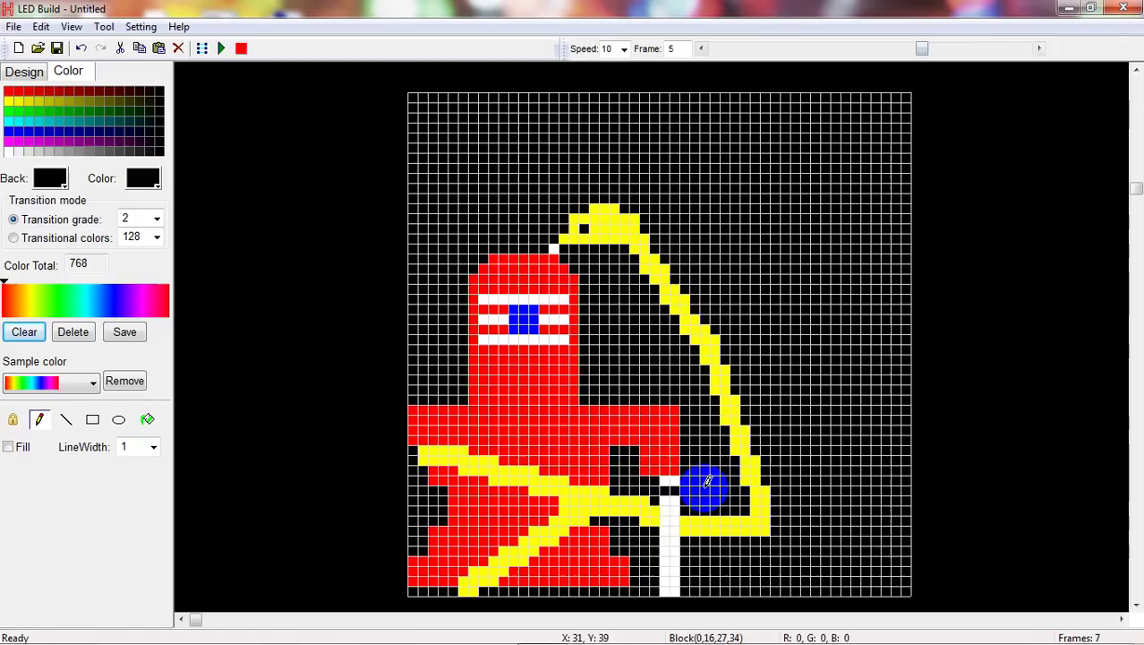
{"action": "left_click", "coordinate": [674, 505]}
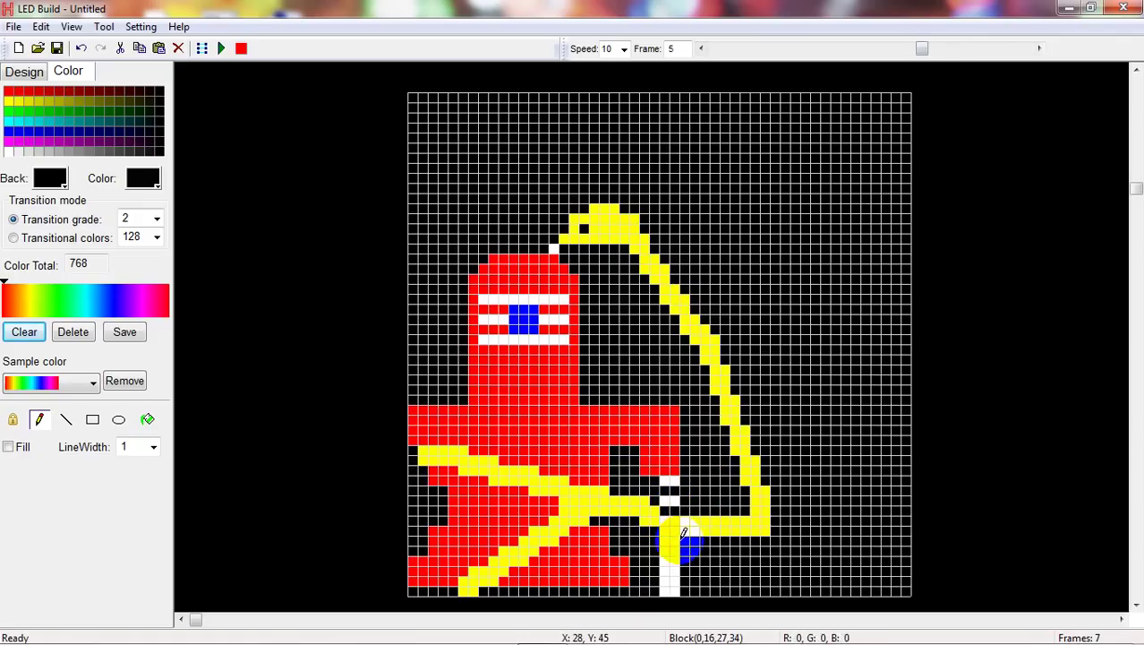
{"action": "left_click", "coordinate": [668, 529]}
{"action": "left_click", "coordinate": [669, 555]}
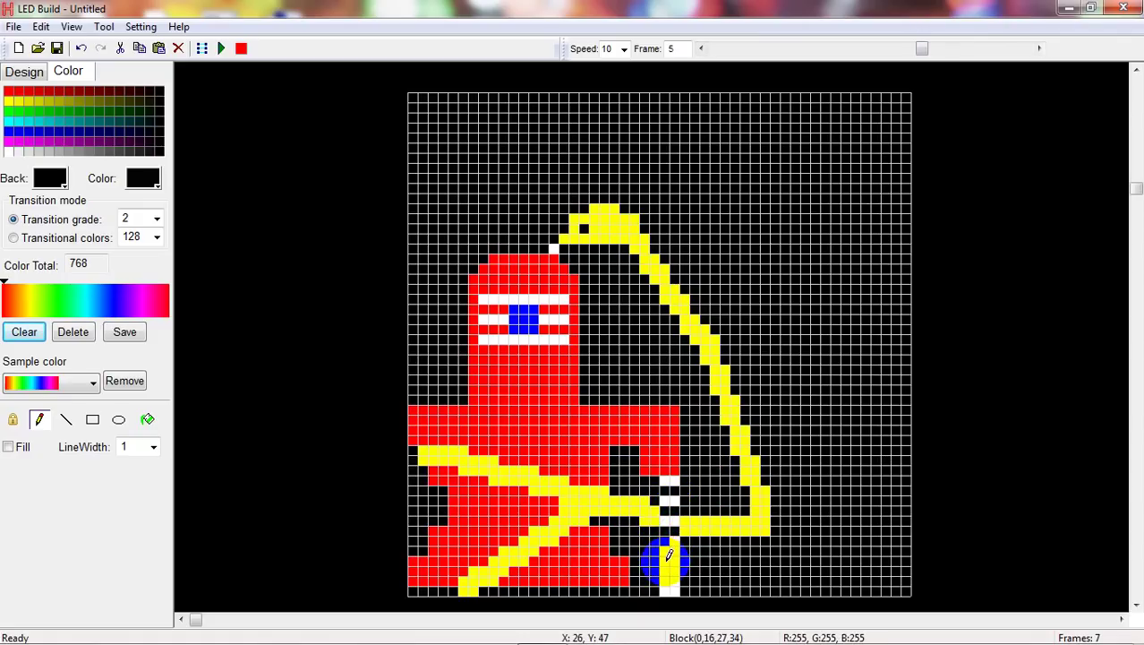
{"action": "left_click", "coordinate": [673, 543]}
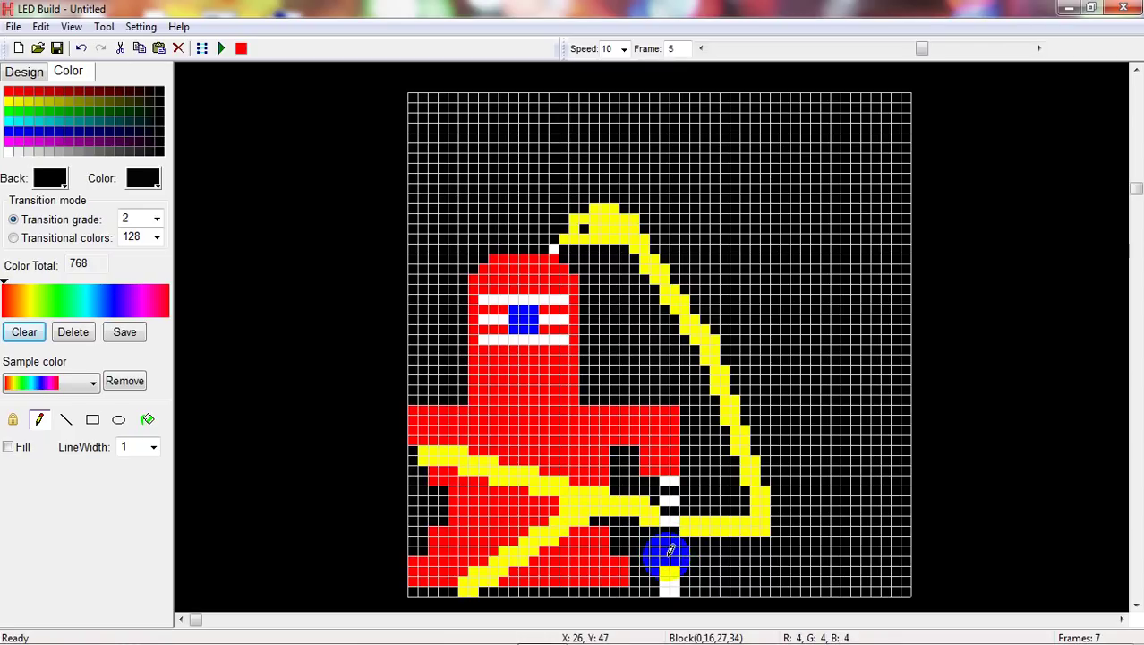
Set the drawing color to white and restore the missing dash just below the snake's body in frame 5's stream.
{"action": "left_click_drag", "start_coordinate": [669, 543], "coordinate": [145, 179]}
{"action": "left_click", "coordinate": [151, 196]}
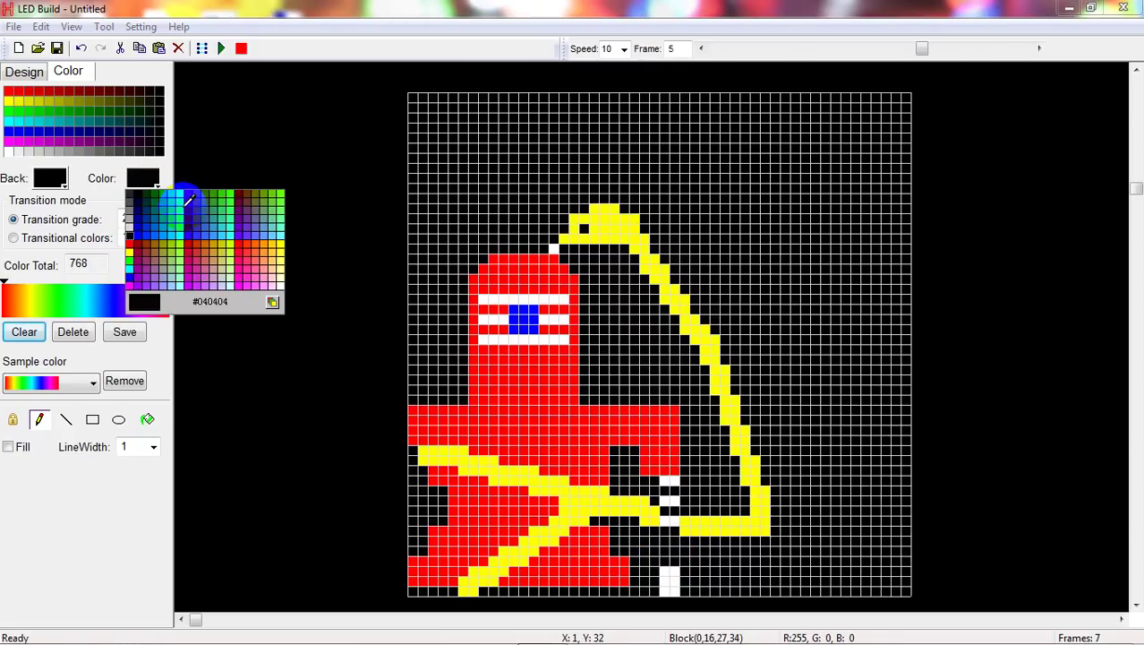
{"action": "left_click", "coordinate": [276, 299]}
{"action": "left_click", "coordinate": [555, 328]}
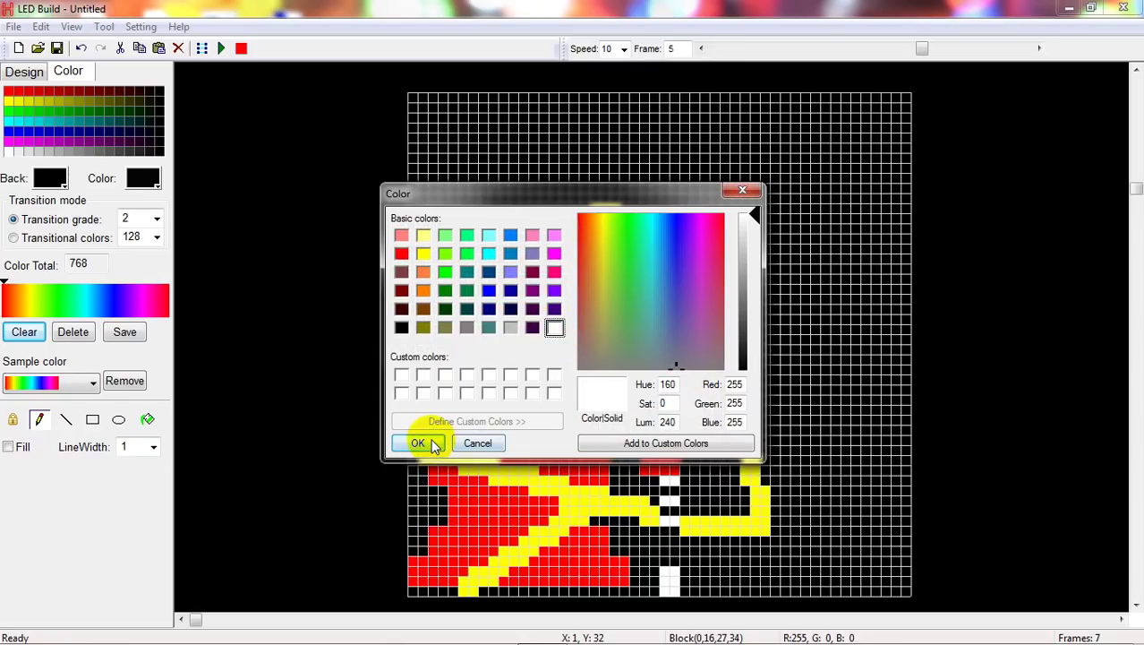
{"action": "left_click", "coordinate": [423, 443]}
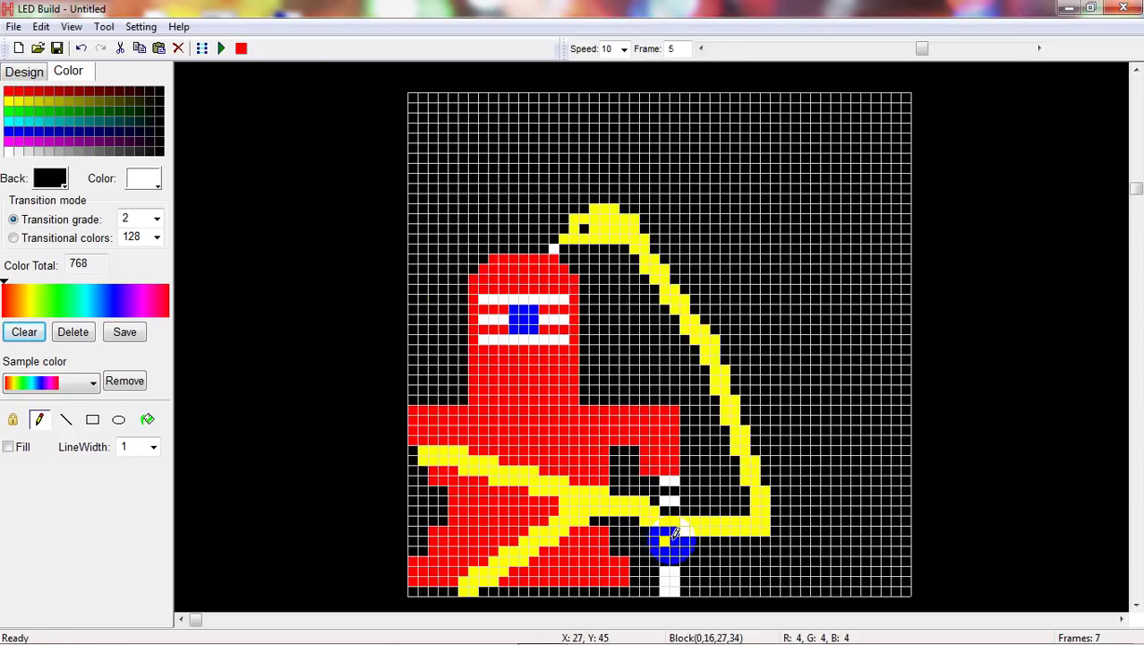
{"action": "left_click_drag", "start_coordinate": [675, 534], "coordinate": [678, 553]}
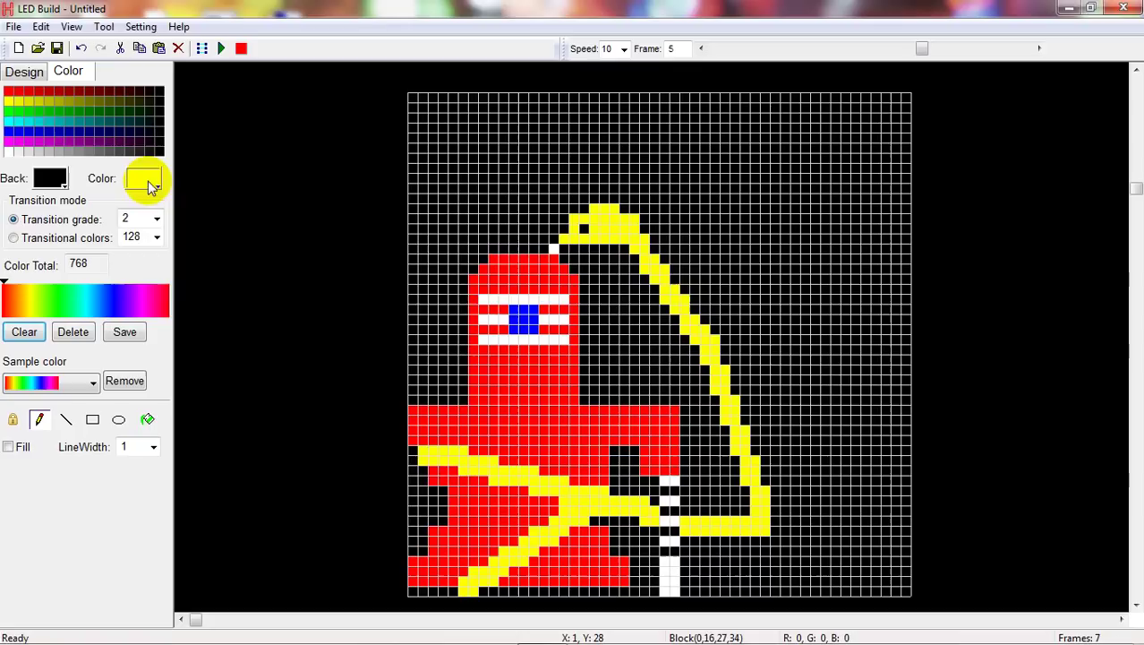
Switch the drawing color to black and cut evenly spaced gaps through the lower part of frame 5's white column.
{"action": "left_click", "coordinate": [150, 180]}
{"action": "left_click", "coordinate": [134, 233]}
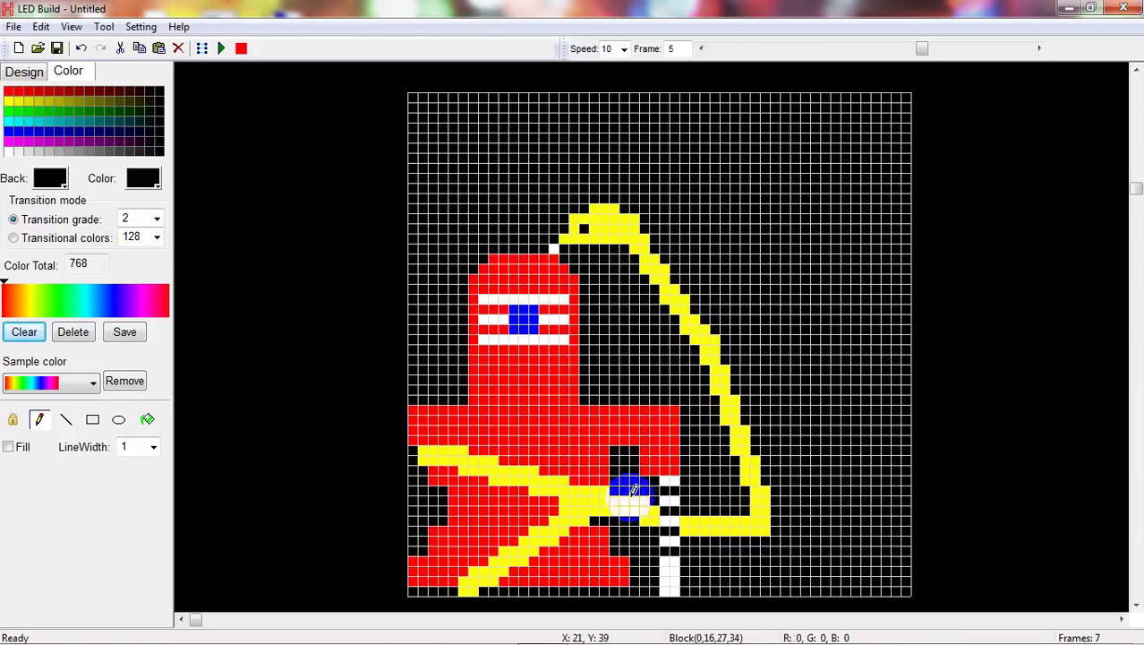
{"action": "left_click_drag", "start_coordinate": [626, 480], "coordinate": [682, 549]}
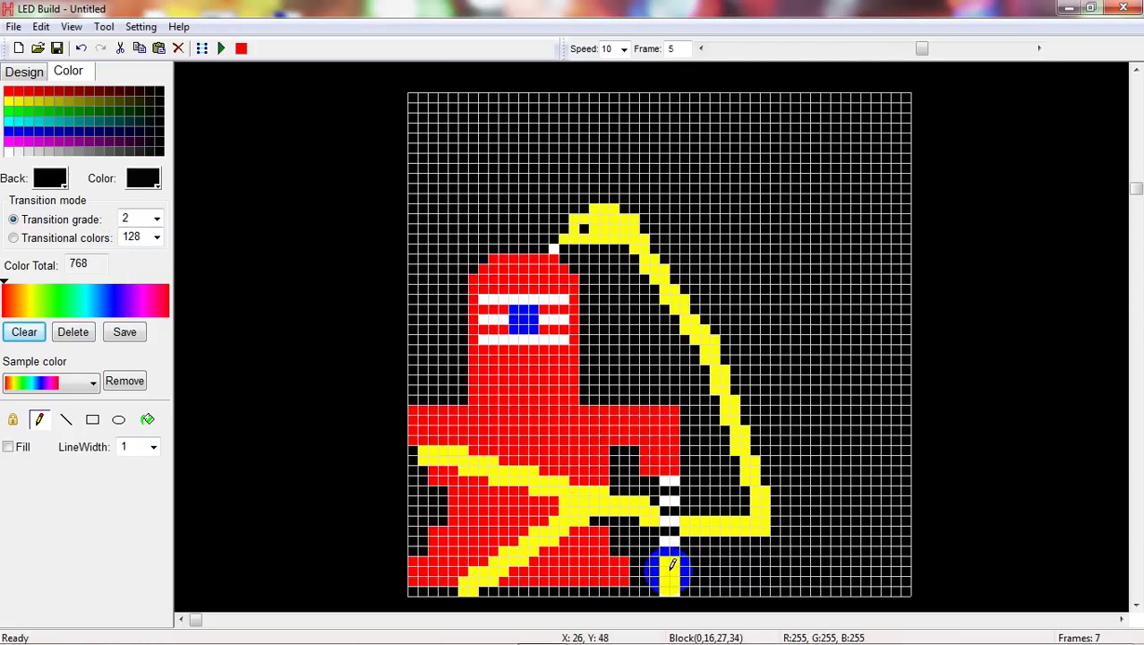
{"action": "left_click_drag", "start_coordinate": [678, 565], "coordinate": [672, 586]}
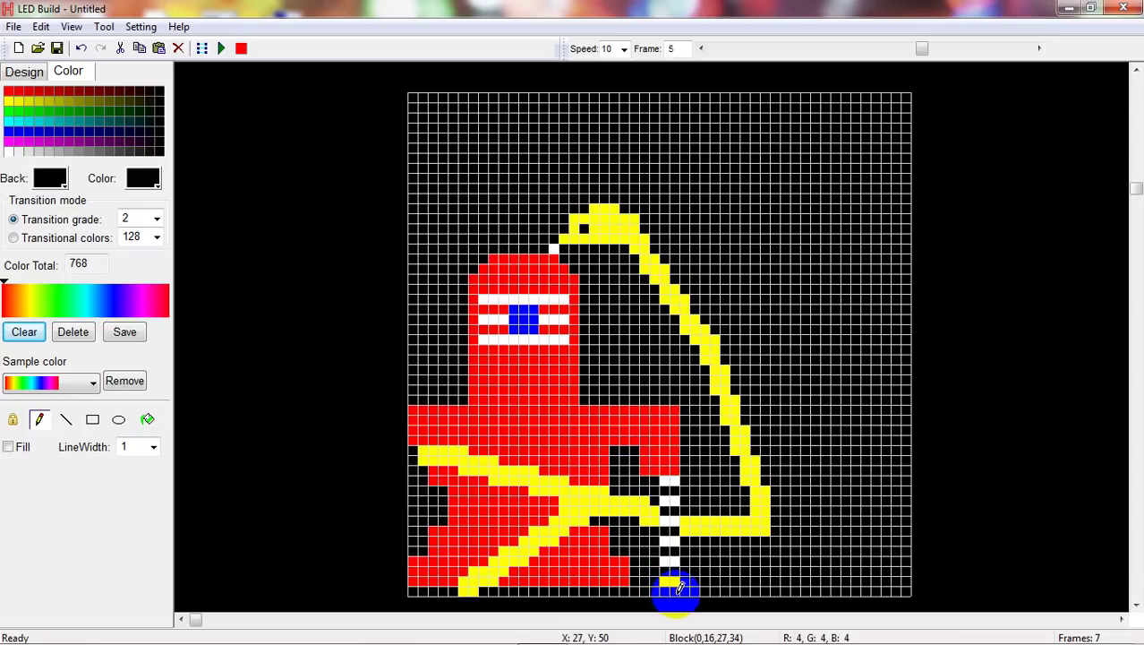
{"action": "left_click_drag", "start_coordinate": [679, 587], "coordinate": [679, 587]}
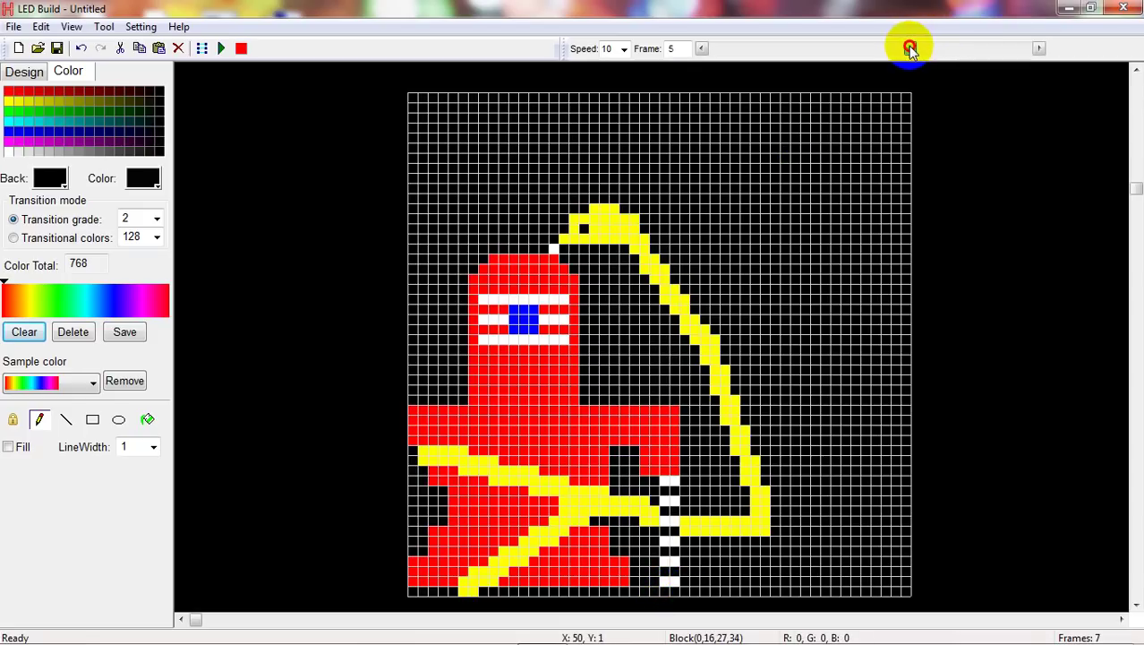
Repaint the snake's body in yellow where it crosses frame 5's stream, and compare the result with frame 6.
{"action": "mouse_move", "coordinate": [910, 49]}
{"action": "left_mouse_down"}
{"action": "mouse_move", "coordinate": [893, 51]}
{"action": "mouse_move", "coordinate": [911, 54]}
{"action": "left_mouse_up"}
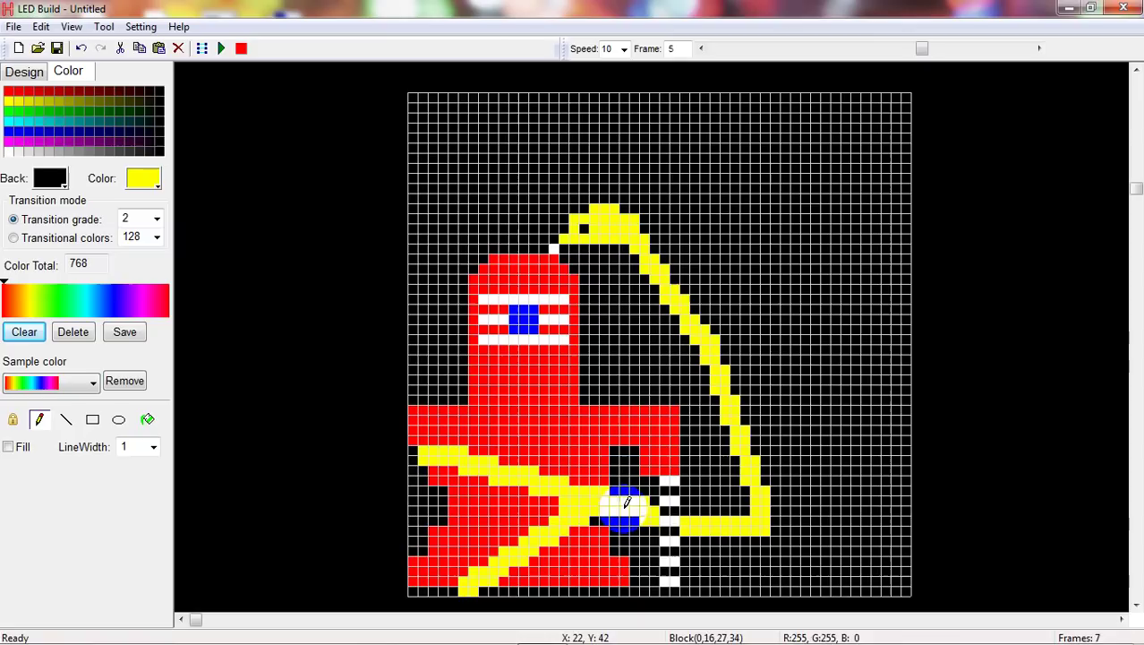
{"action": "left_click", "coordinate": [679, 528]}
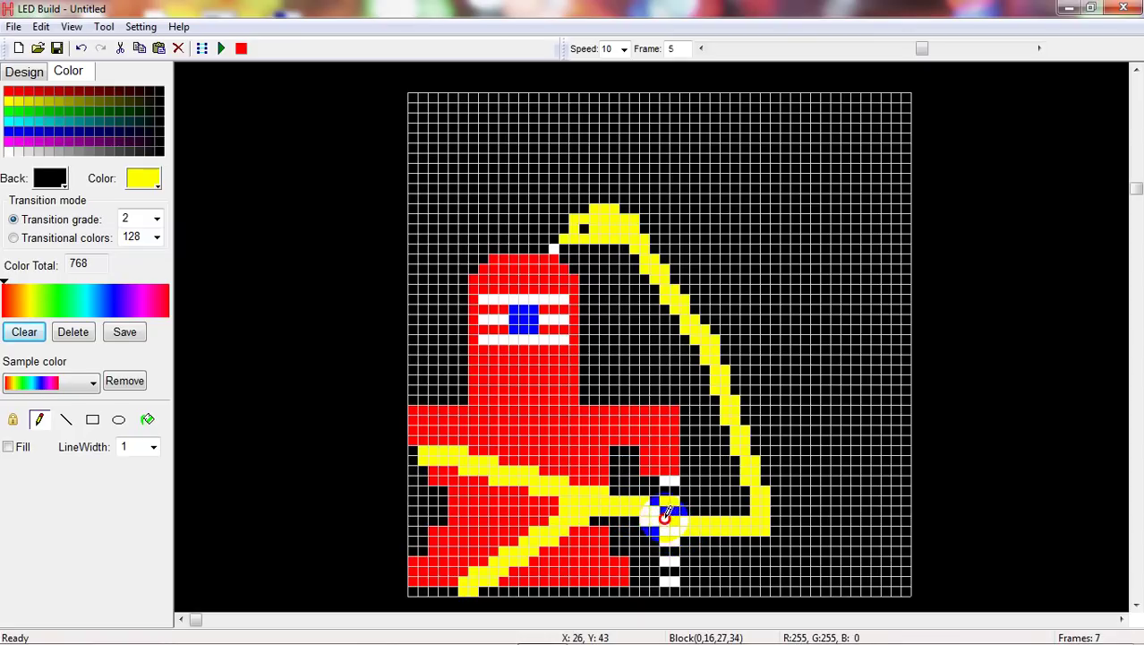
{"action": "left_click_drag", "start_coordinate": [666, 514], "coordinate": [659, 504]}
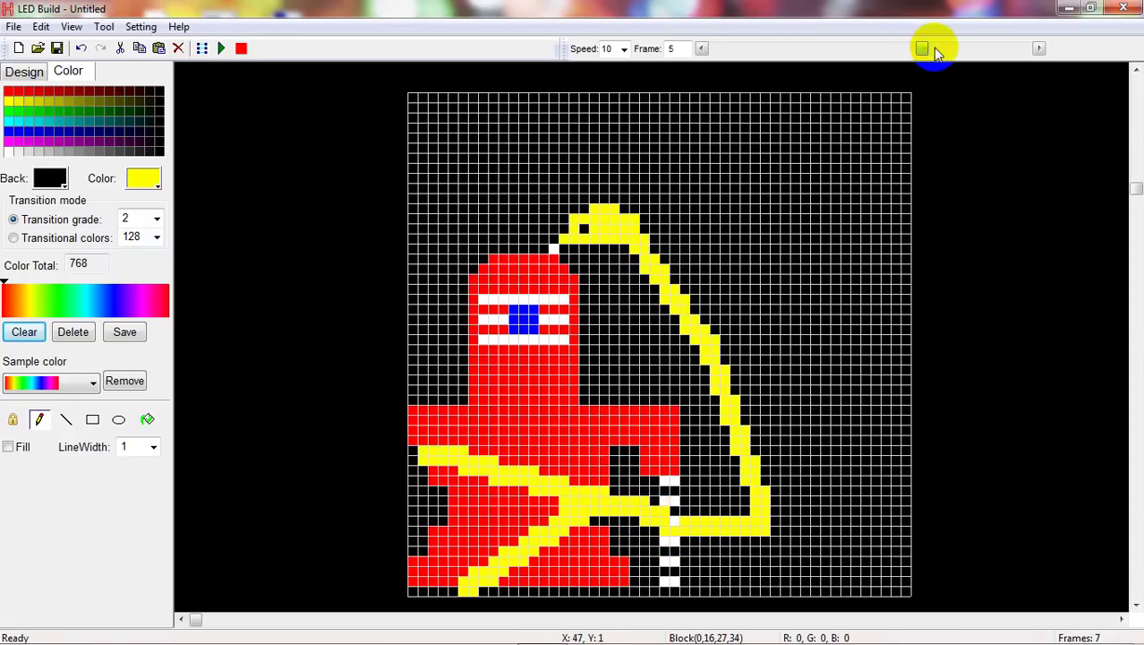
{"action": "left_click", "coordinate": [992, 46]}
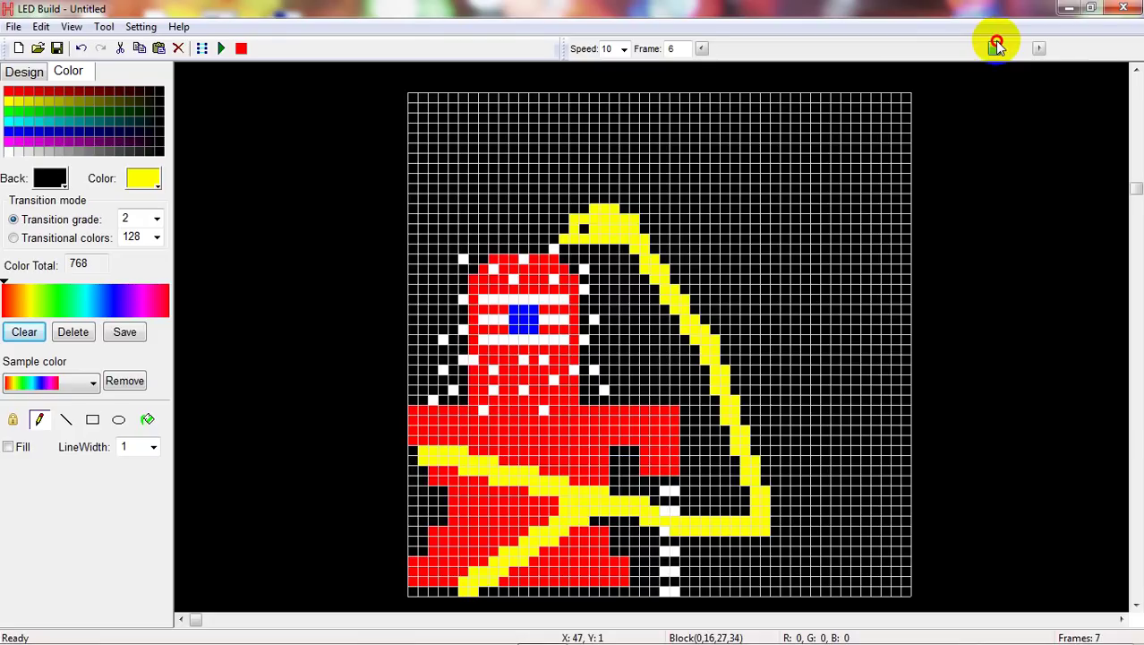
{"action": "left_click", "coordinate": [942, 56]}
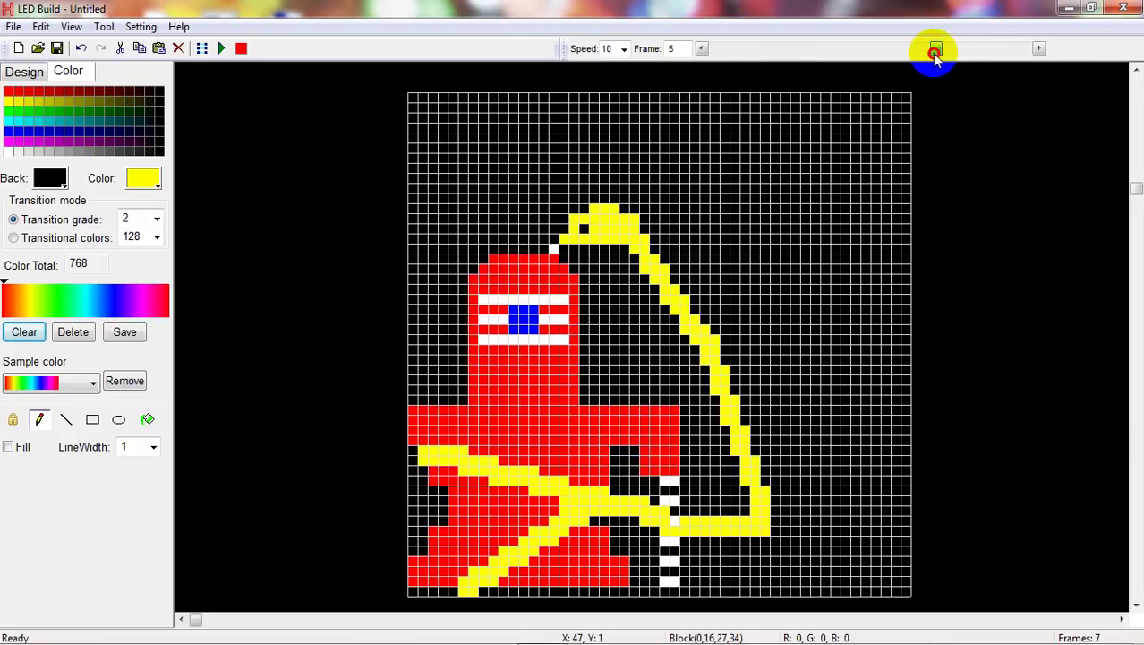
Go to frame 7 and fill the gaps of its dashed stream with white to make a solid column below the base.
{"action": "left_click_drag", "start_coordinate": [941, 56], "coordinate": [960, 50]}
{"action": "left_click_drag", "start_coordinate": [960, 50], "coordinate": [1022, 45]}
{"action": "left_click_drag", "start_coordinate": [1022, 45], "coordinate": [1025, 48]}
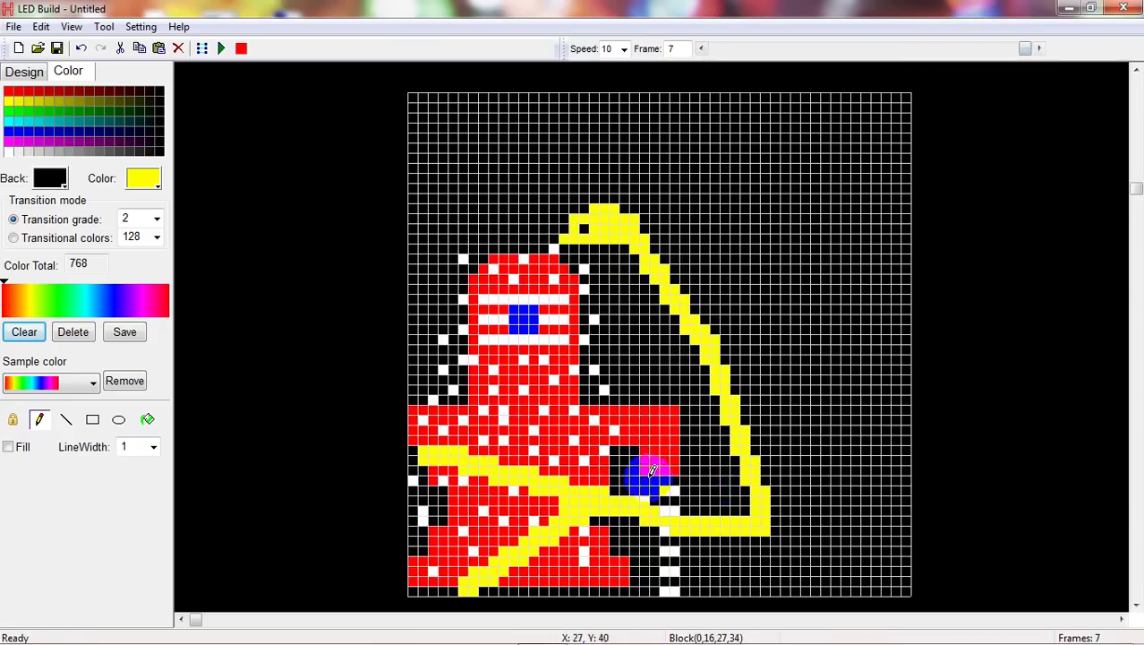
{"action": "left_click", "coordinate": [128, 177]}
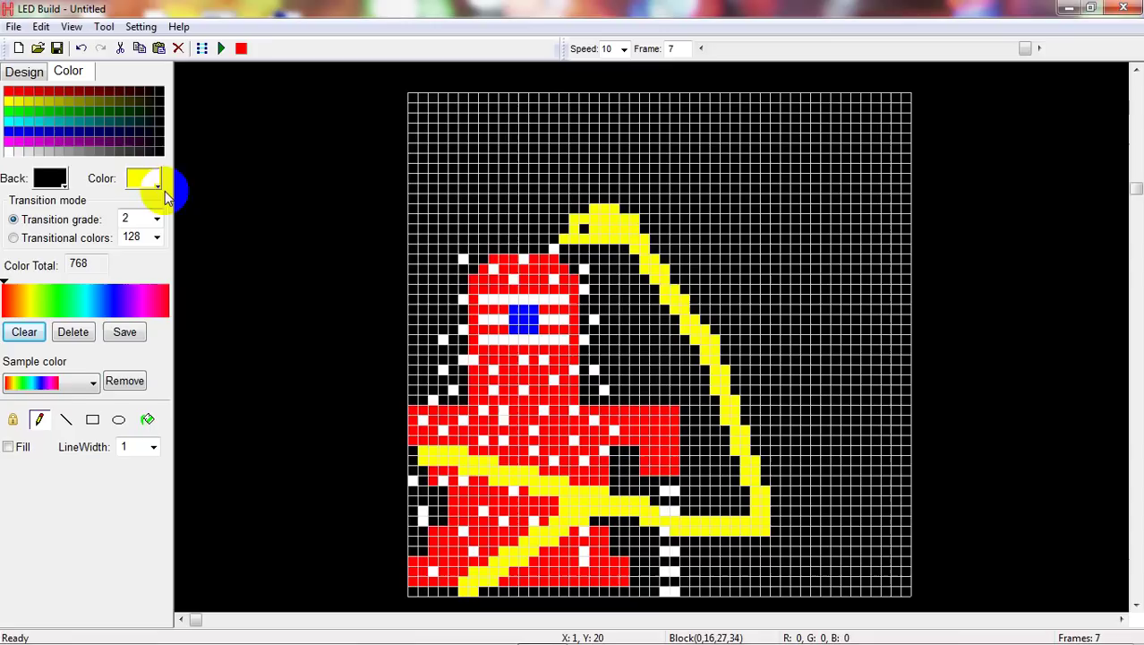
{"action": "left_click", "coordinate": [148, 181]}
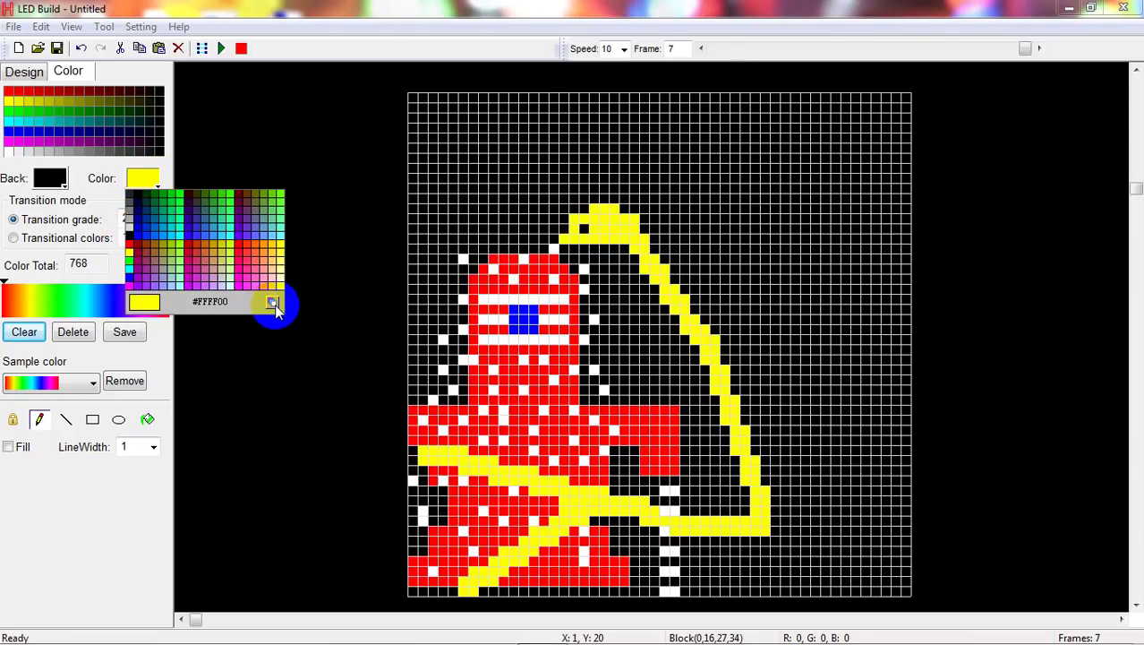
{"action": "left_click", "coordinate": [273, 303]}
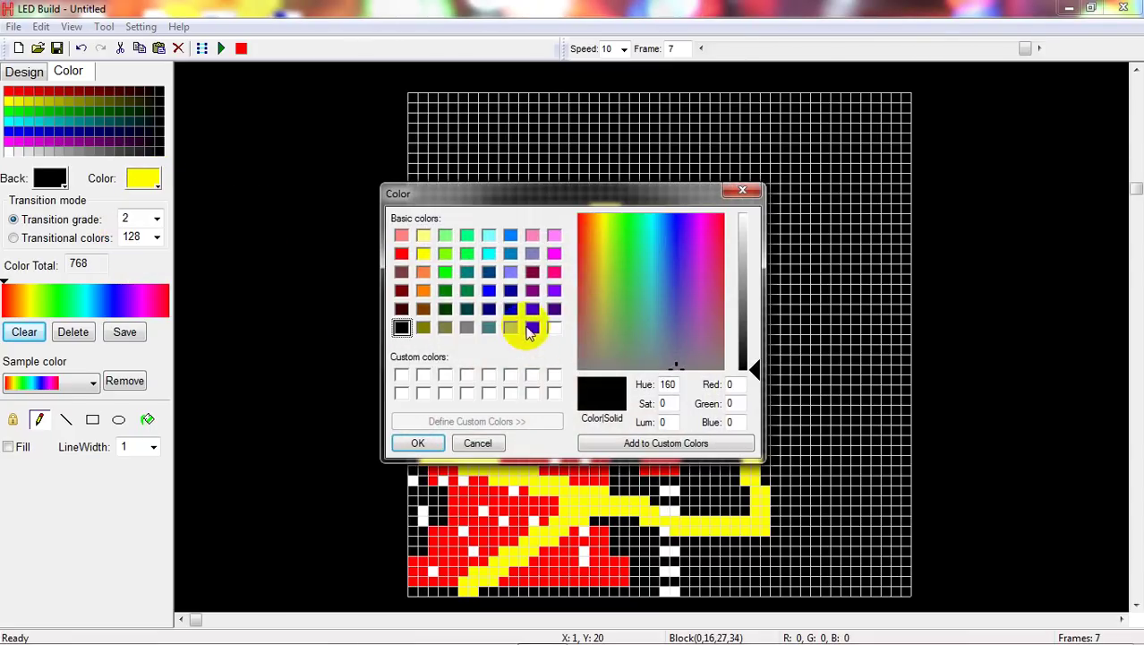
{"action": "left_click", "coordinate": [554, 328]}
{"action": "left_click", "coordinate": [413, 444]}
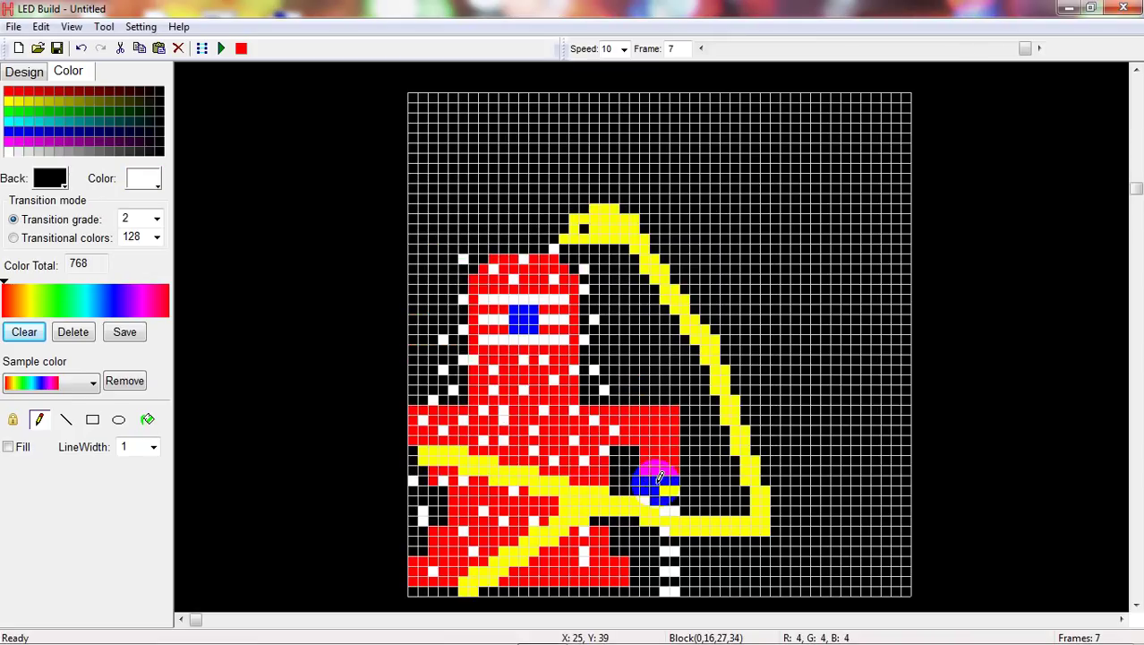
{"action": "left_click", "coordinate": [665, 488]}
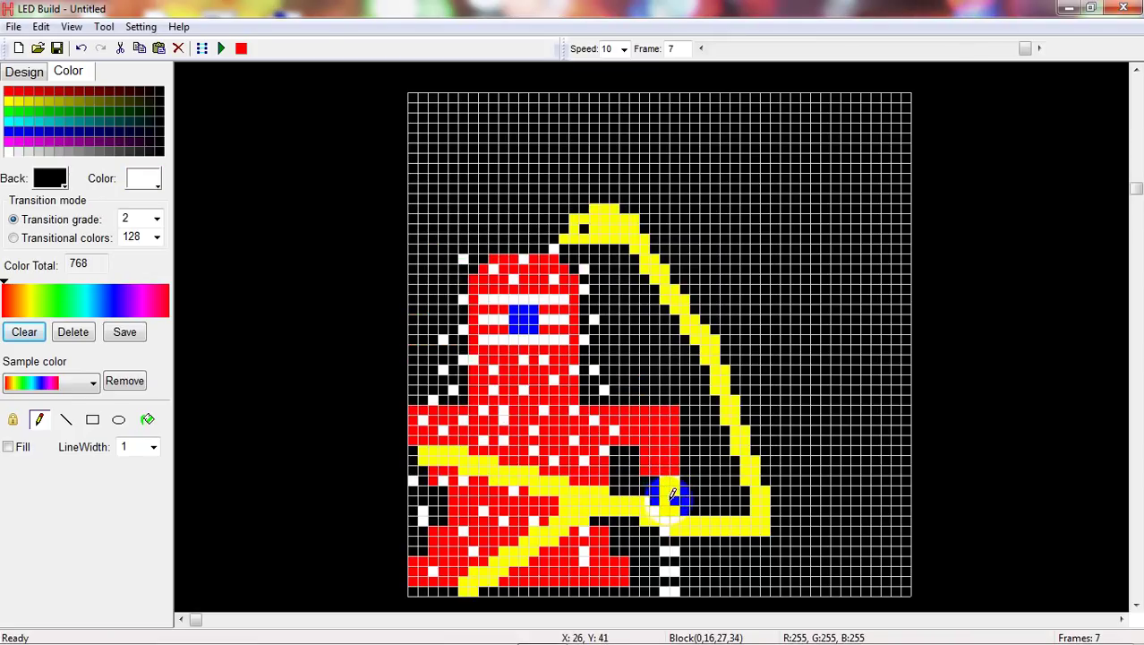
{"action": "left_click", "coordinate": [670, 543]}
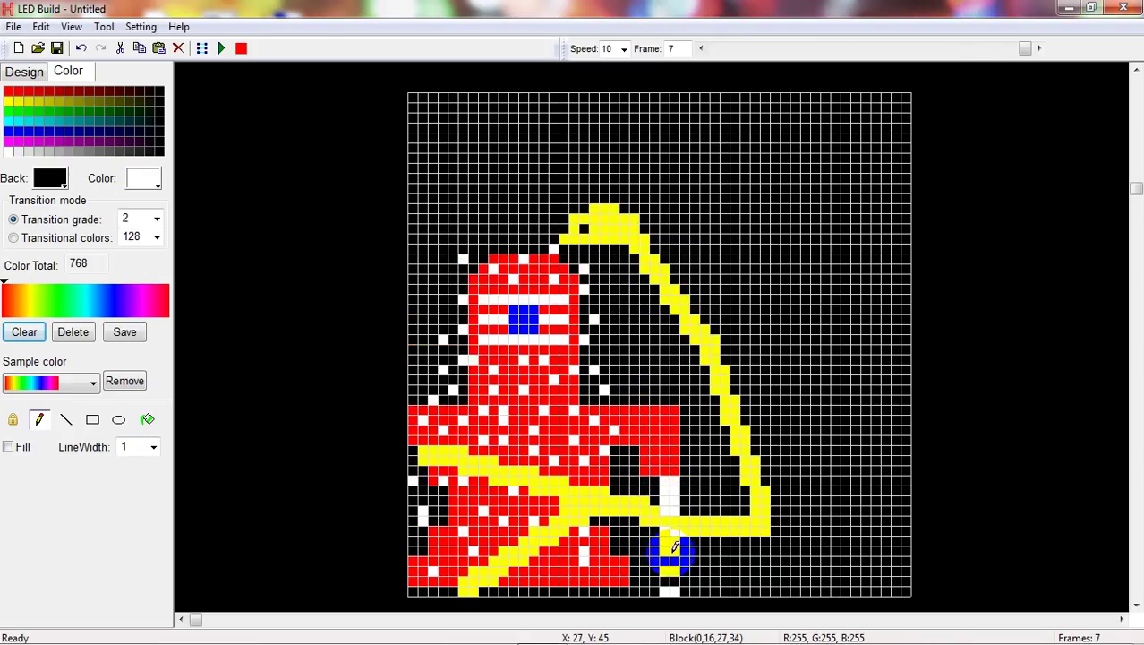
{"action": "left_click", "coordinate": [673, 579]}
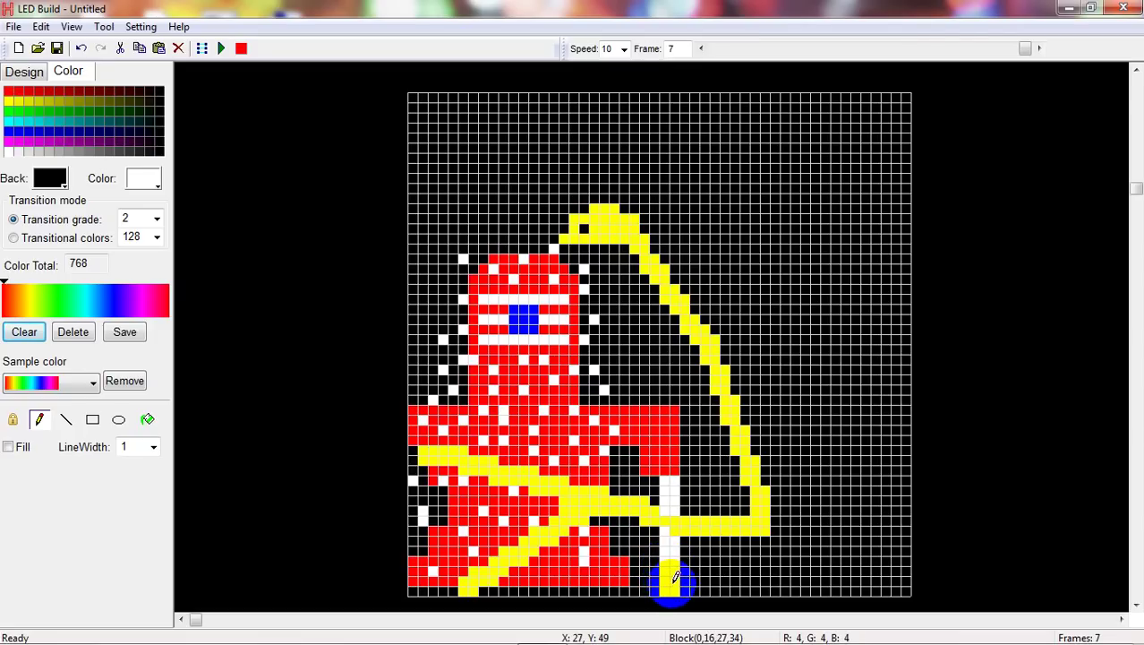
{"action": "mouse_move", "coordinate": [1026, 52]}
{"action": "left_mouse_down"}
{"action": "mouse_move", "coordinate": [988, 56]}
{"action": "mouse_move", "coordinate": [1025, 50]}
{"action": "left_mouse_up"}
Cut black gaps into the upper part of frame 7's white column and restore the over-erased dashes in white.
{"action": "left_click", "coordinate": [148, 176]}
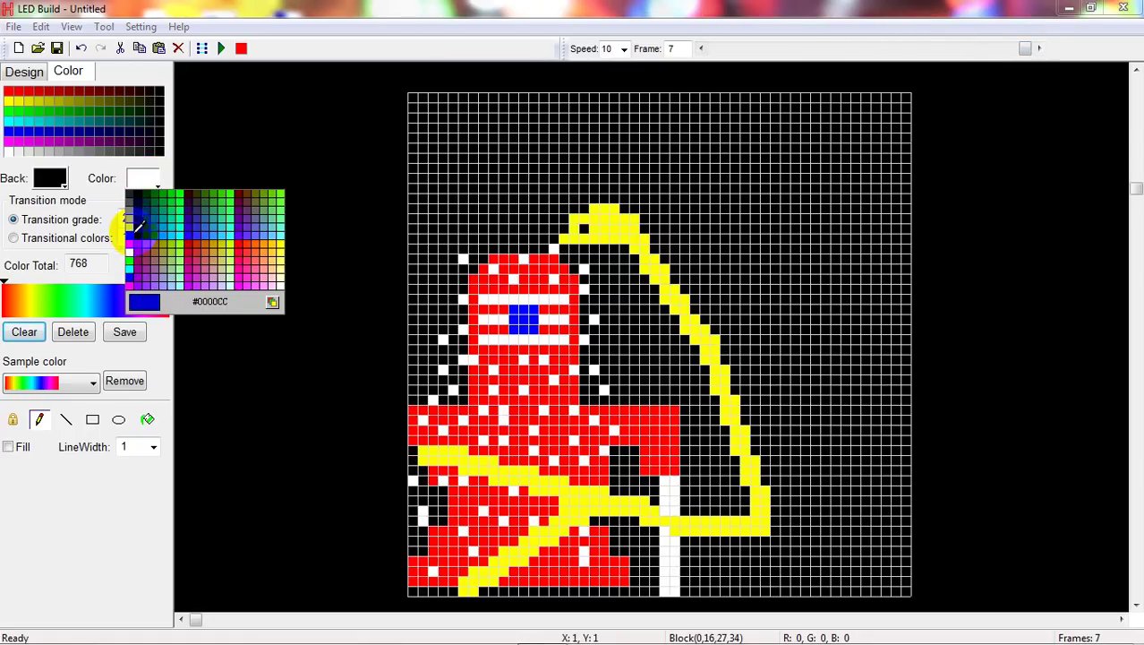
{"action": "left_click", "coordinate": [129, 238]}
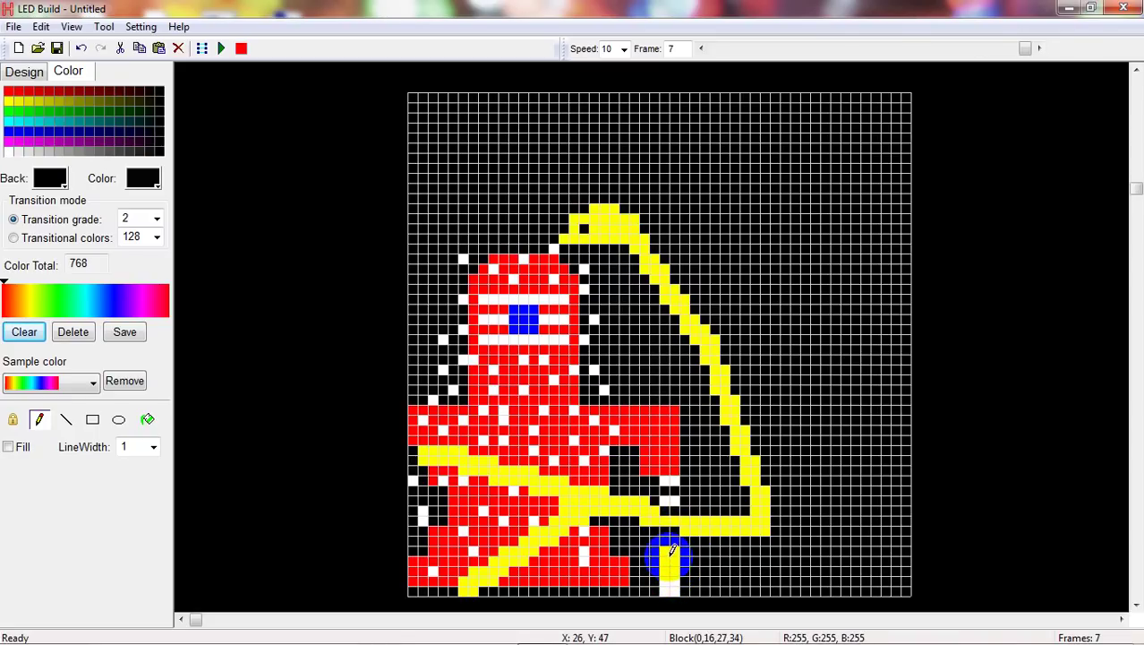
{"action": "left_click", "coordinate": [144, 178]}
{"action": "left_click", "coordinate": [272, 302]}
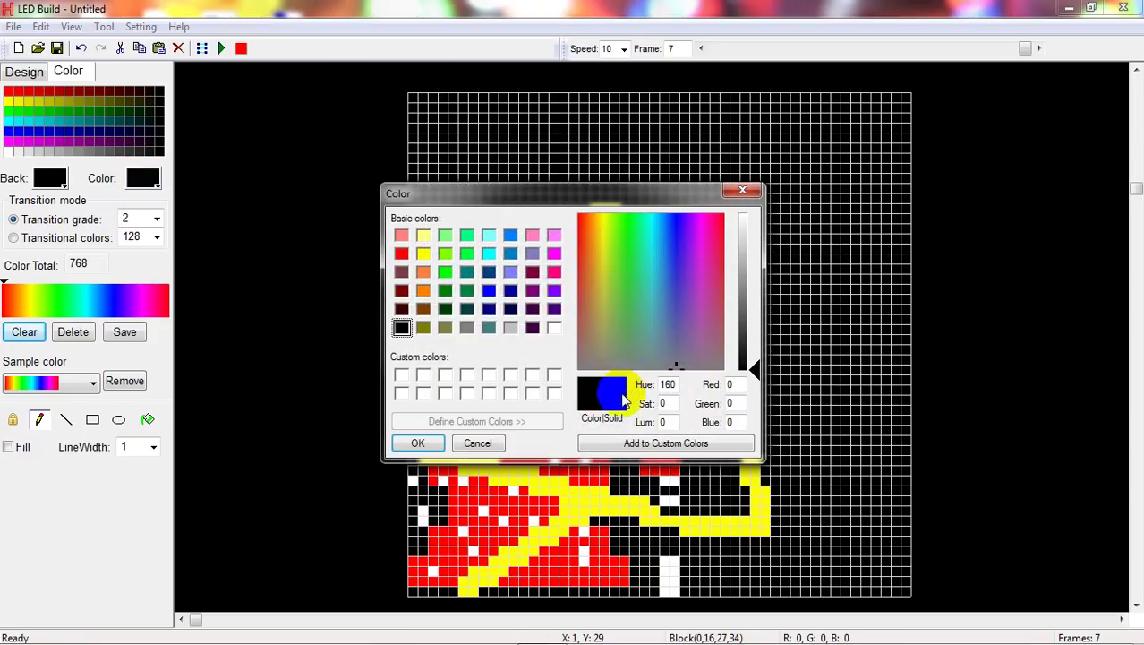
{"action": "left_click", "coordinate": [554, 328]}
{"action": "left_click", "coordinate": [419, 443]}
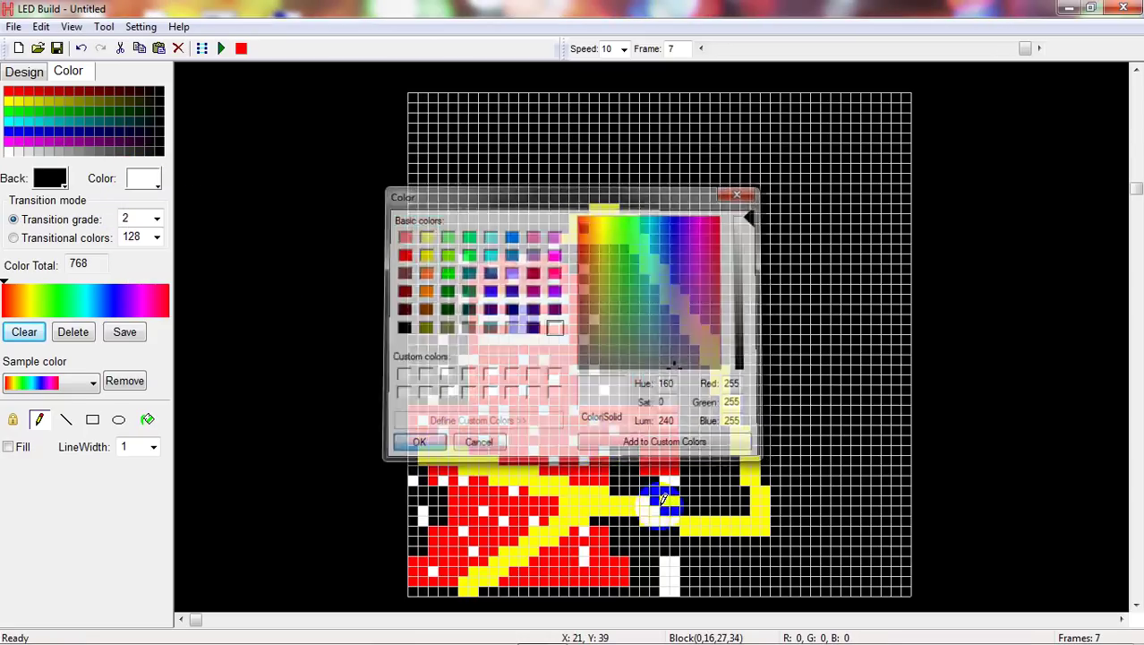
{"action": "left_click_drag", "start_coordinate": [676, 516], "coordinate": [677, 549]}
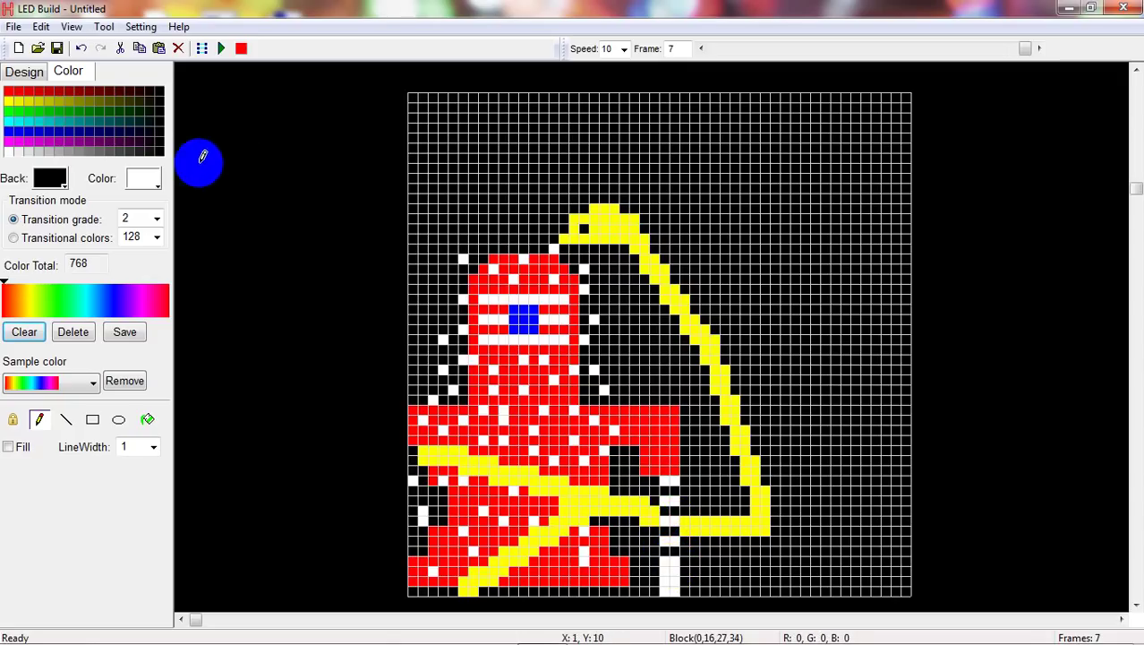
Cut black gaps into the lower part of frame 7's stream and repaint the snake's body across it in yellow.
{"action": "left_click", "coordinate": [151, 182]}
{"action": "left_click", "coordinate": [132, 231]}
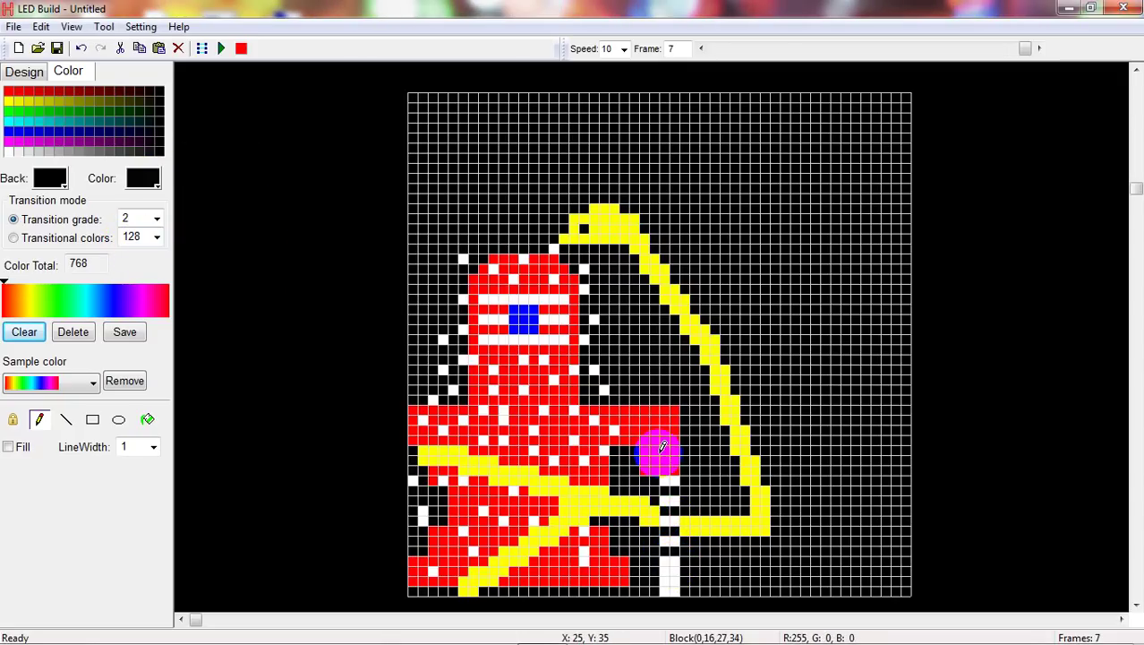
{"action": "left_click_drag", "start_coordinate": [668, 564], "coordinate": [682, 564]}
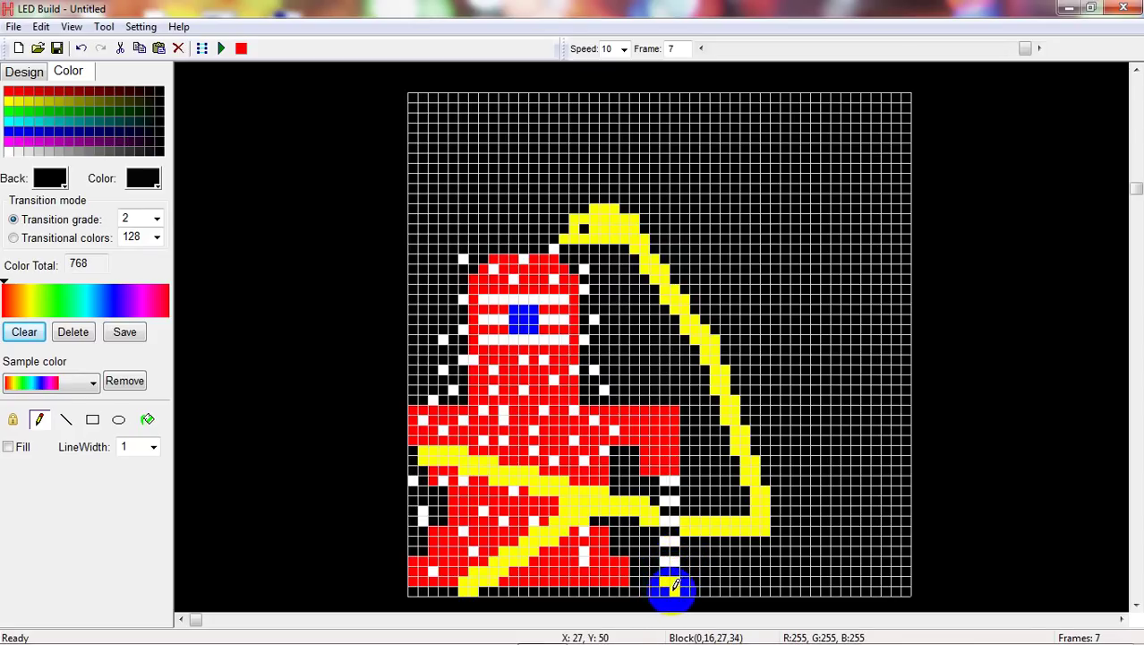
{"action": "left_click", "coordinate": [157, 183]}
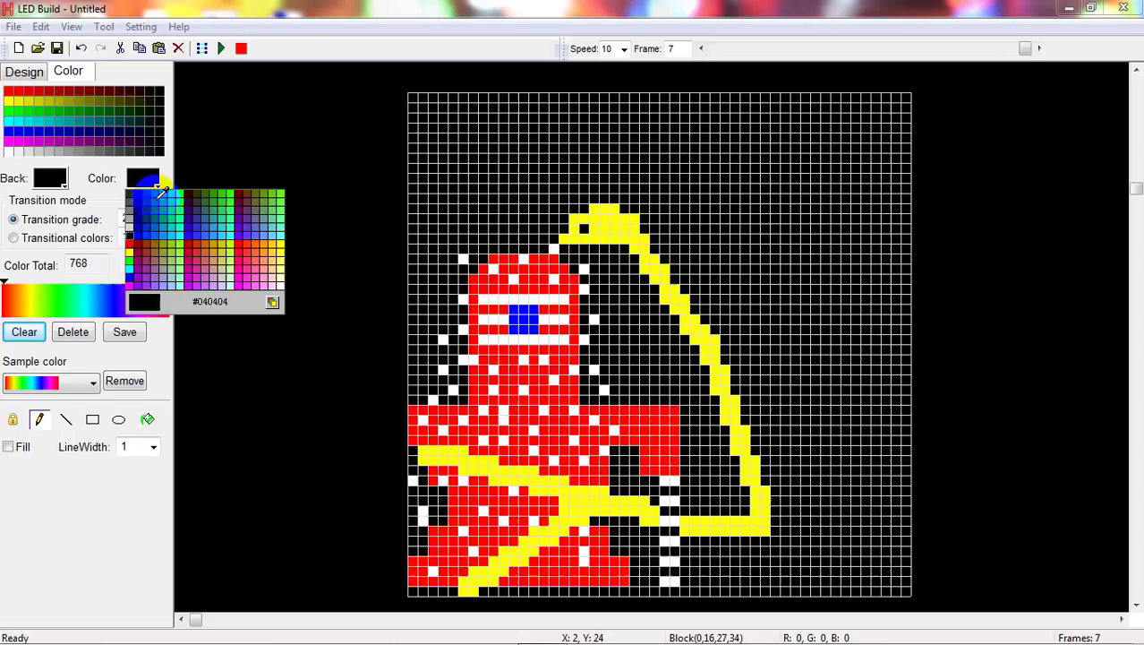
{"action": "left_click", "coordinate": [133, 249]}
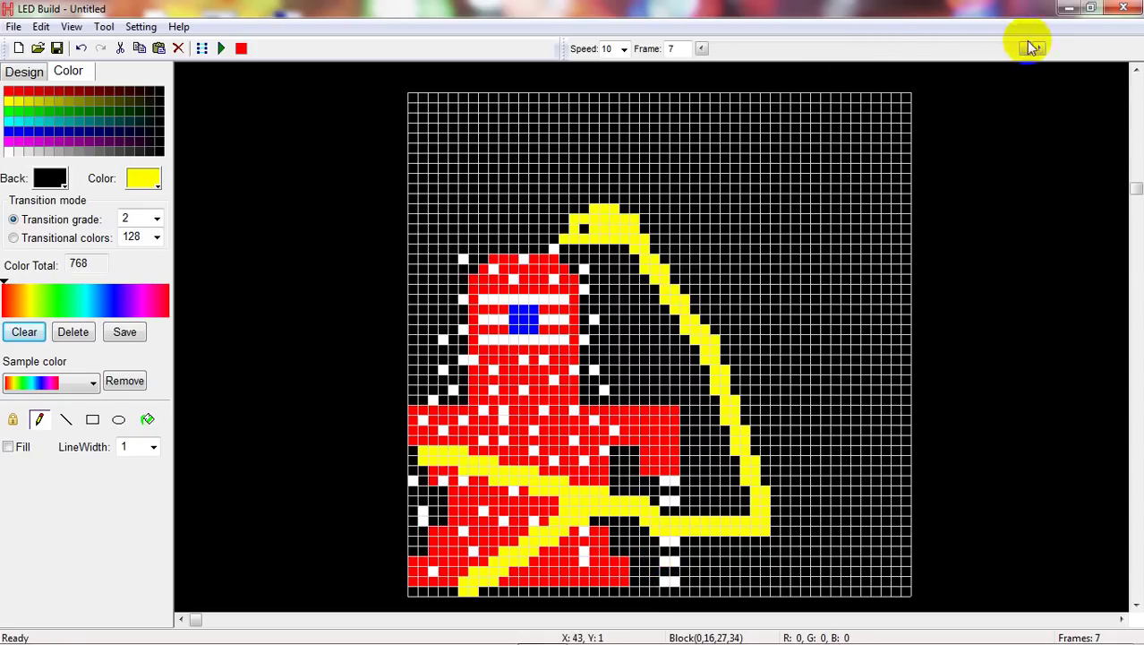
Return to frame 1 and play the animation at speed 10.
{"action": "left_click_drag", "start_coordinate": [1029, 43], "coordinate": [729, 52]}
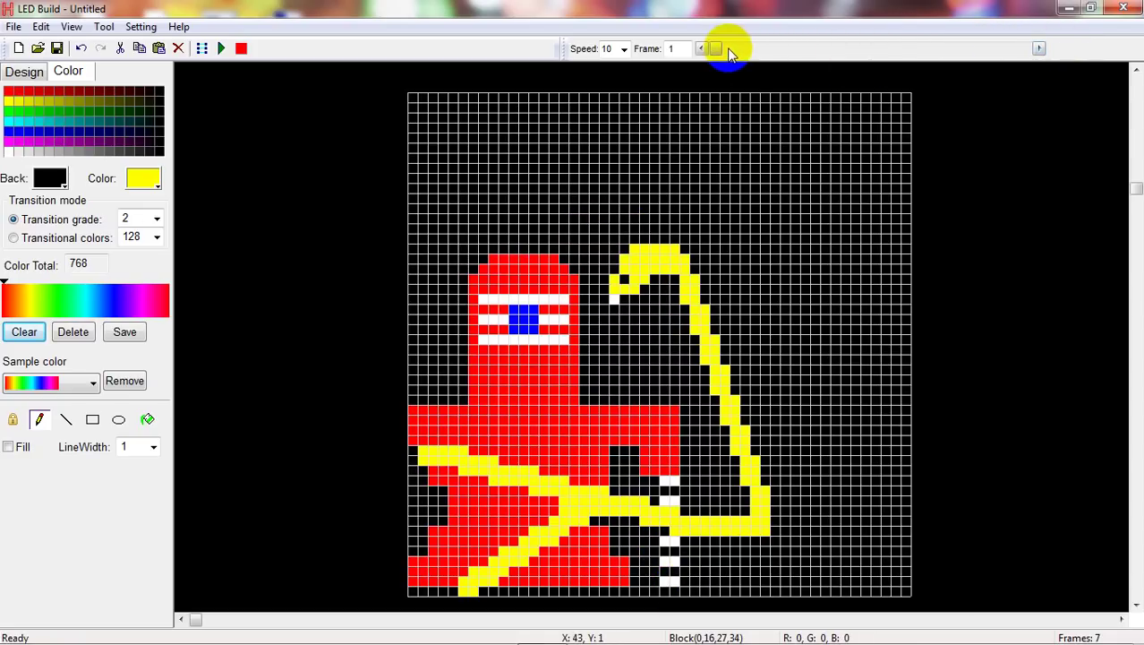
{"action": "left_click", "coordinate": [674, 49]}
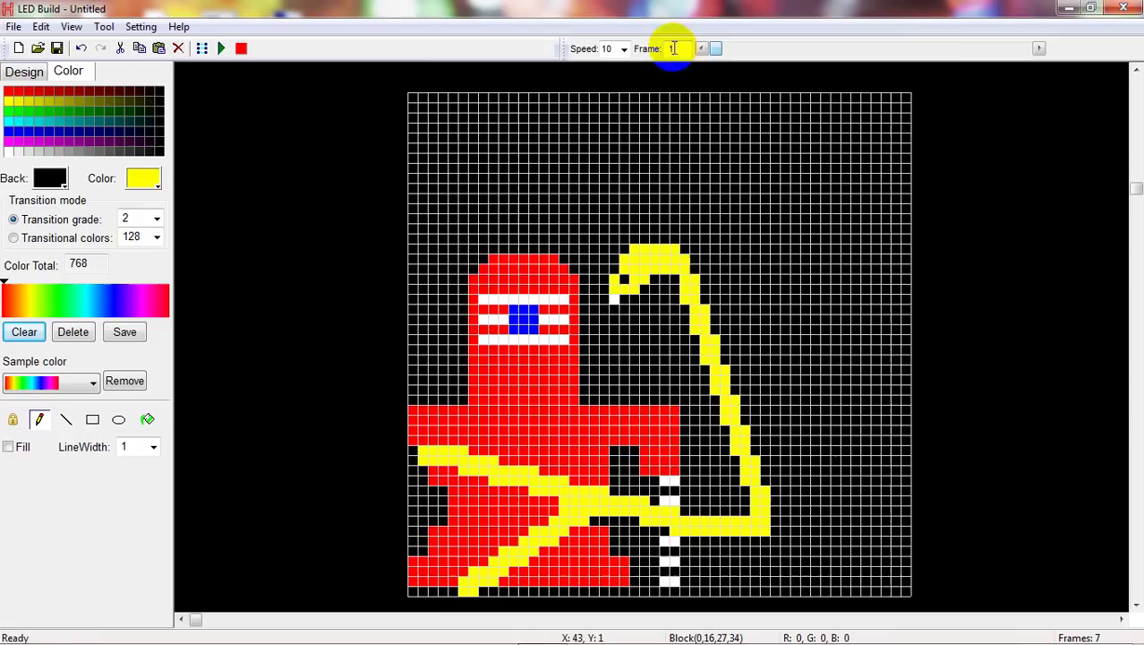
{"action": "mouse_move", "coordinate": [715, 48]}
{"action": "left_mouse_down"}
{"action": "mouse_move", "coordinate": [1045, 42]}
{"action": "mouse_move", "coordinate": [703, 61]}
{"action": "left_mouse_up"}
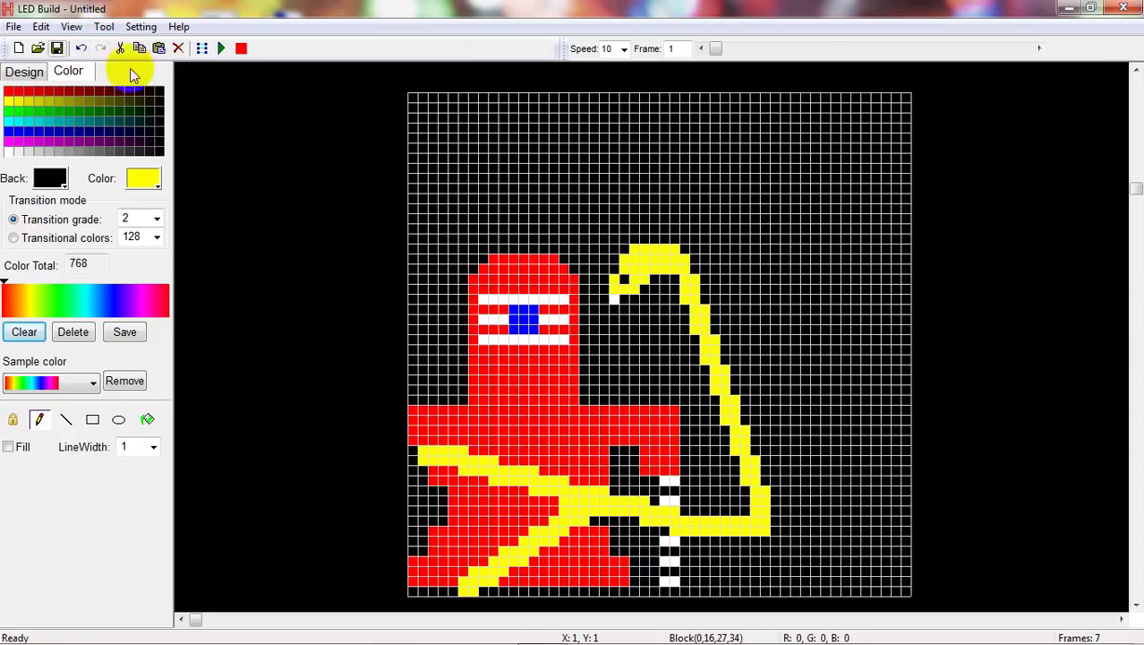
{"action": "left_click", "coordinate": [220, 48]}
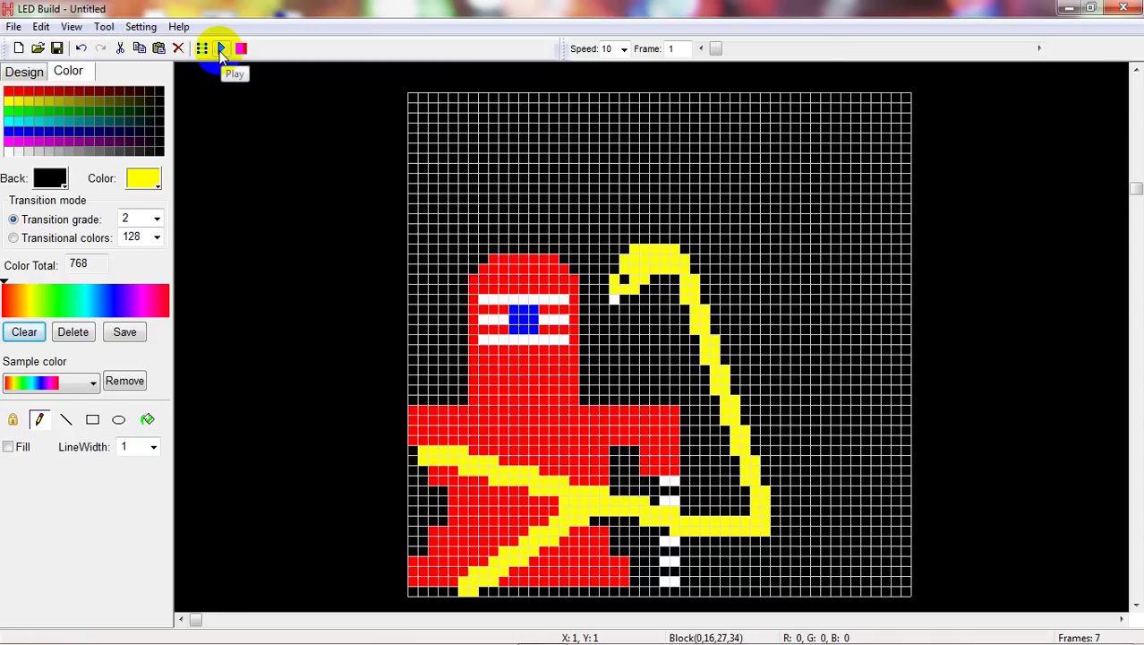
{"action": "left_click", "coordinate": [624, 49]}
{"action": "left_click", "coordinate": [623, 50]}
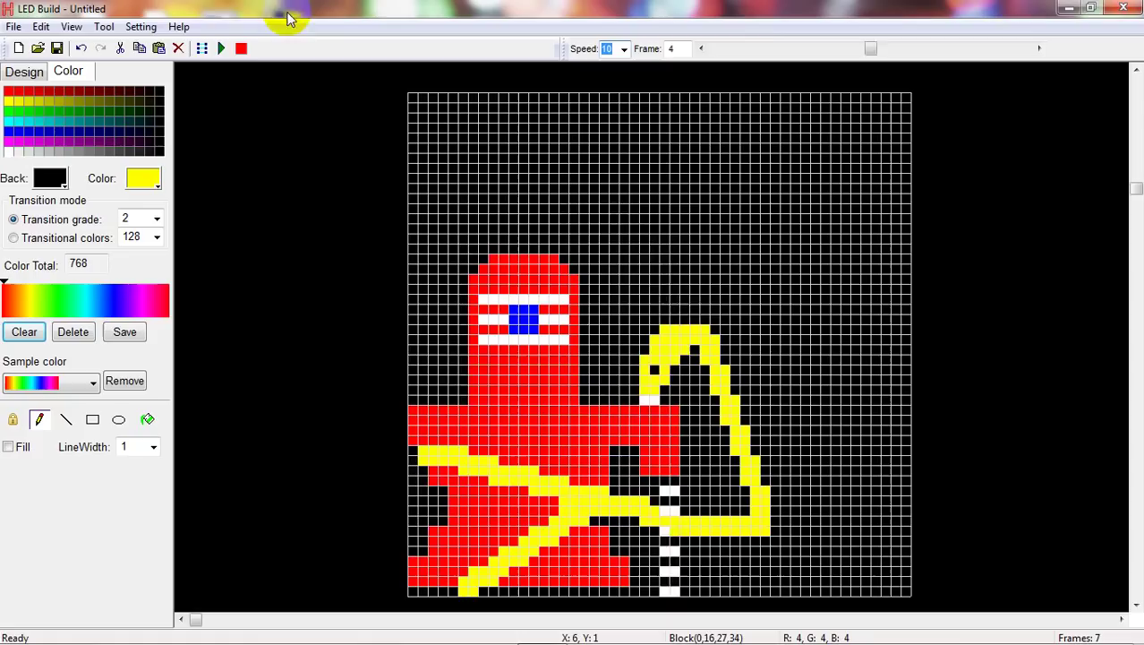
Hide the grid to view the playing animation without lines, and turn the grid back on.
{"action": "left_click", "coordinate": [141, 27]}
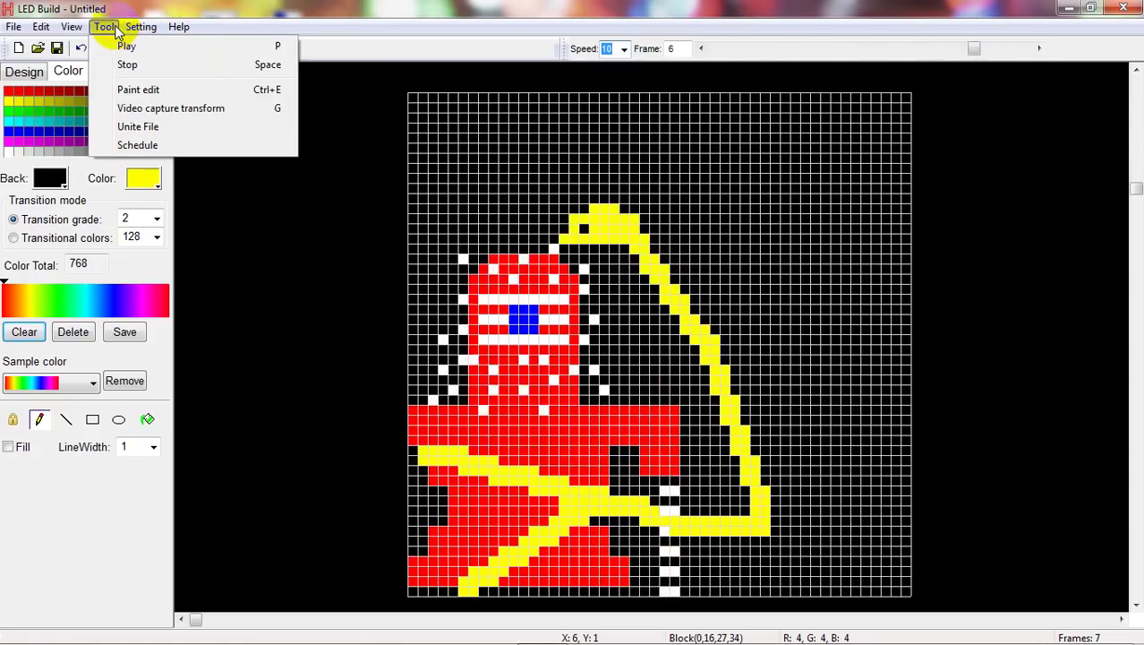
{"action": "mouse_move", "coordinate": [89, 36]}
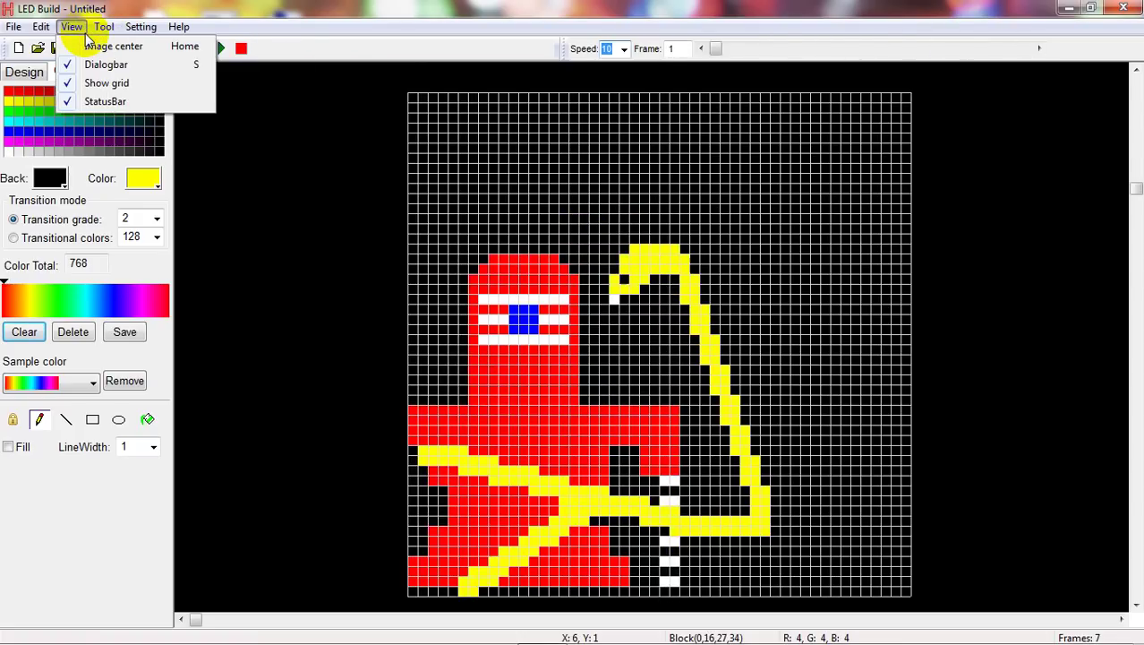
{"action": "left_click", "coordinate": [105, 82]}
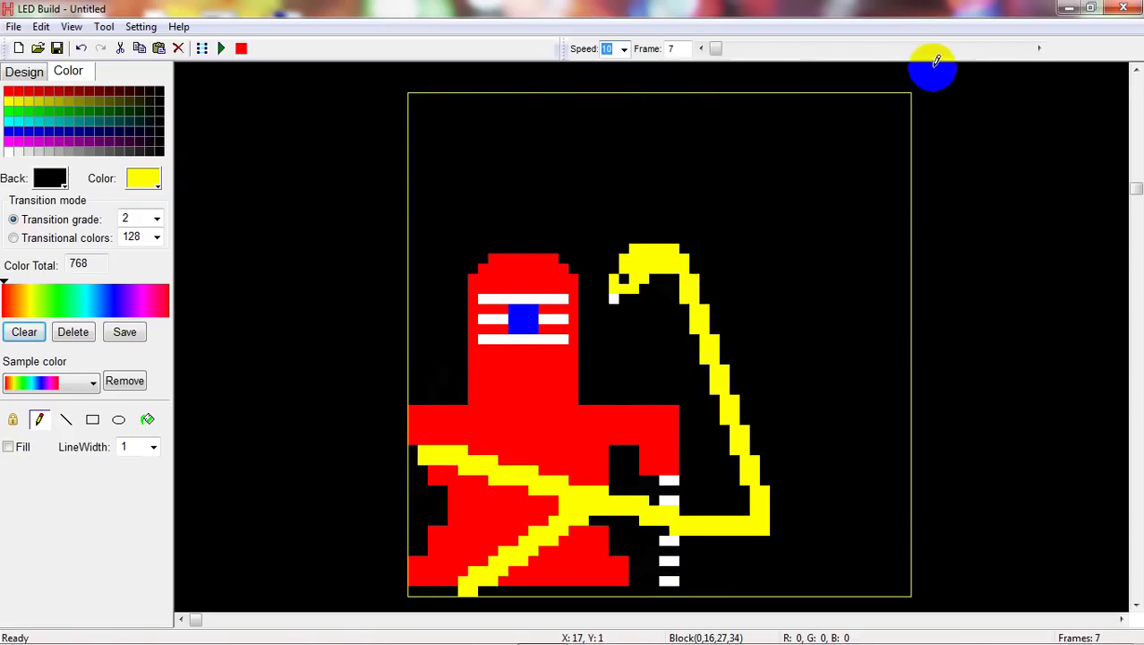
{"action": "left_click", "coordinate": [71, 26]}
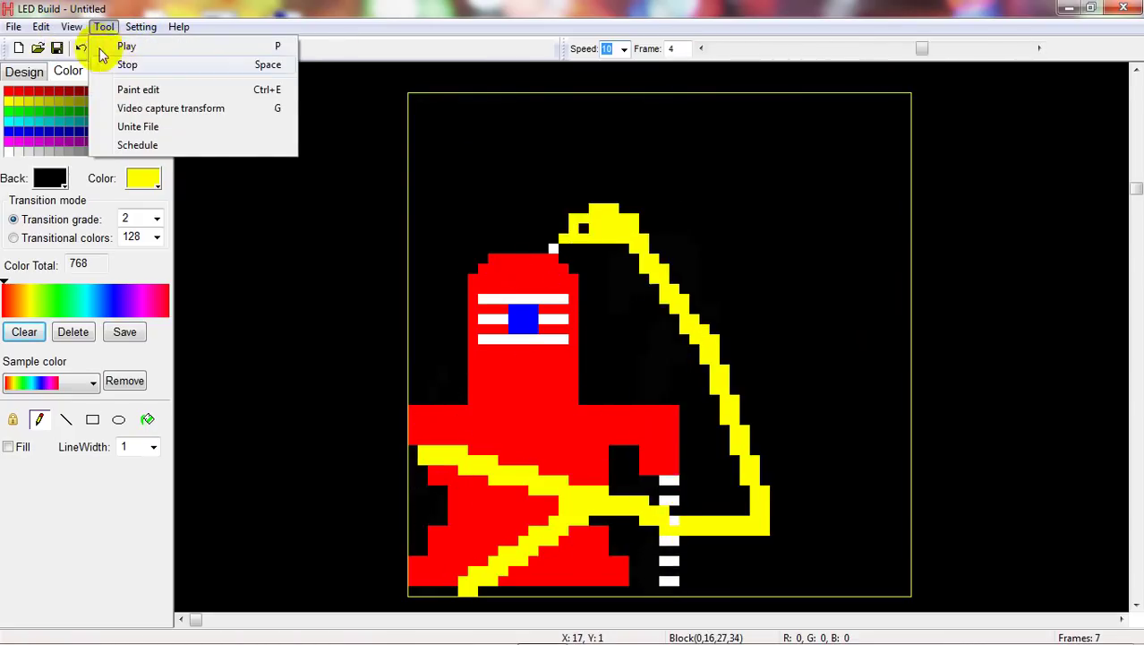
{"action": "left_click", "coordinate": [98, 82]}
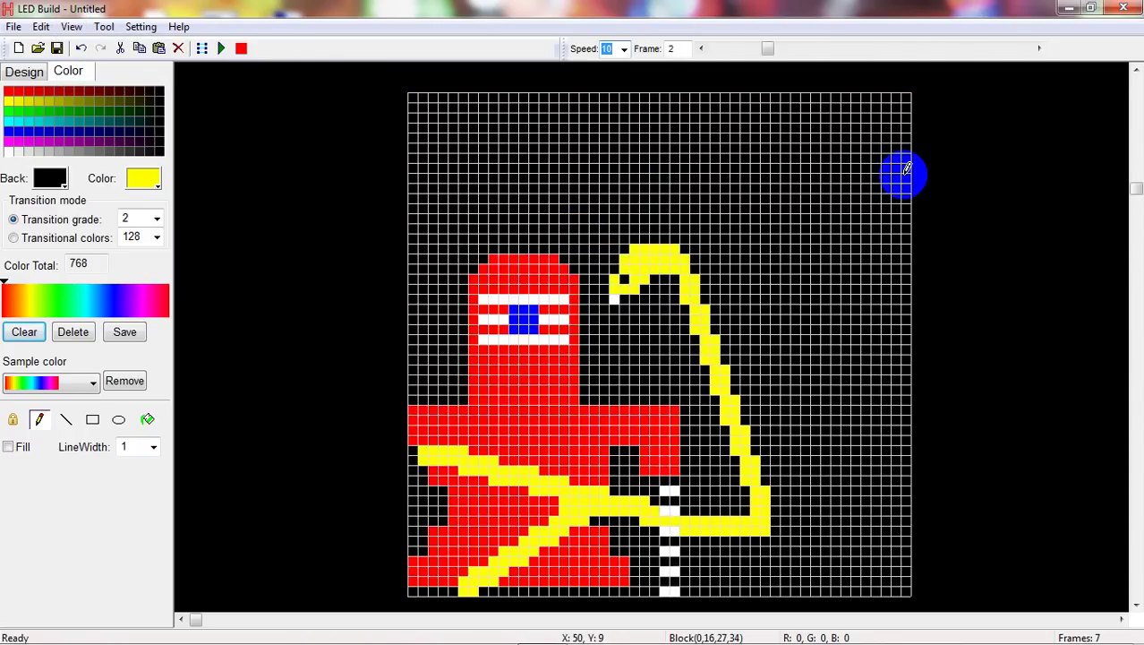
Watch the reference LINGAM 50X50 WITH SNAKE.swf enlarged in KMPlayer, close the player and return to LED Build.
{"action": "left_click", "coordinate": [1069, 8]}
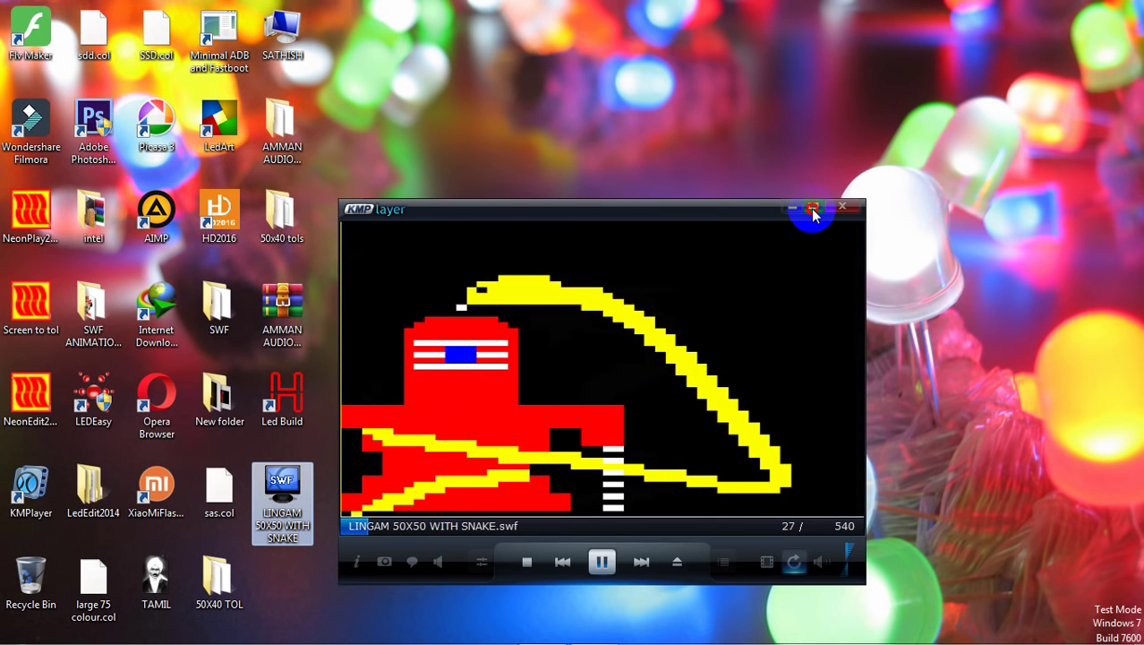
{"action": "left_click", "coordinate": [814, 213]}
{"action": "left_click", "coordinate": [1029, 13]}
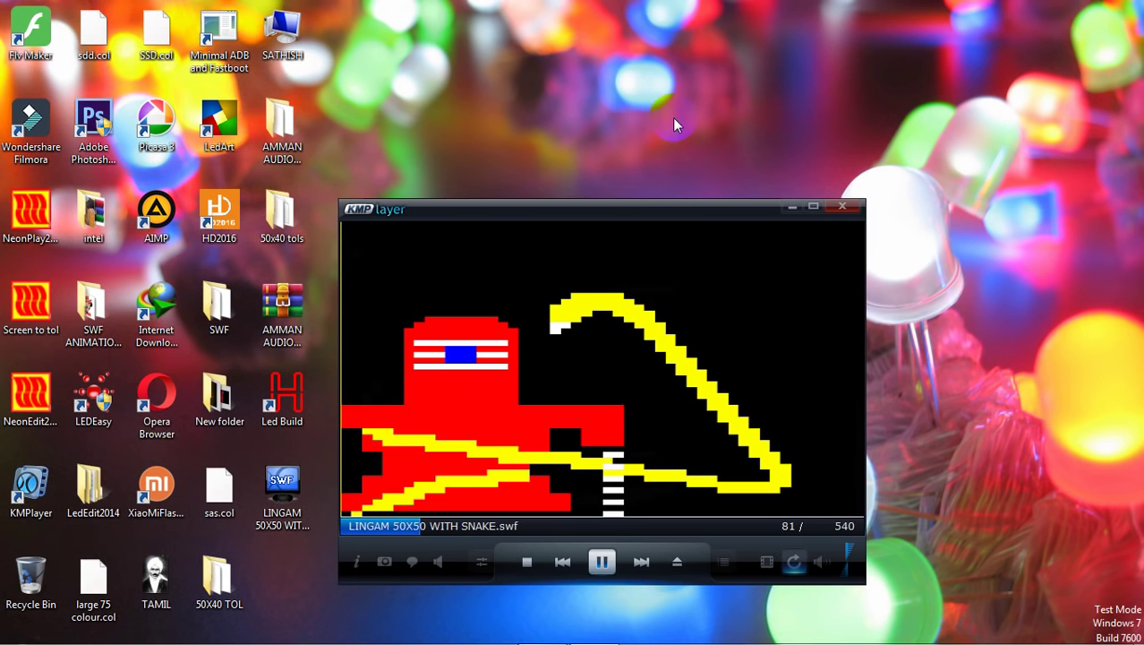
{"action": "left_click", "coordinate": [843, 208]}
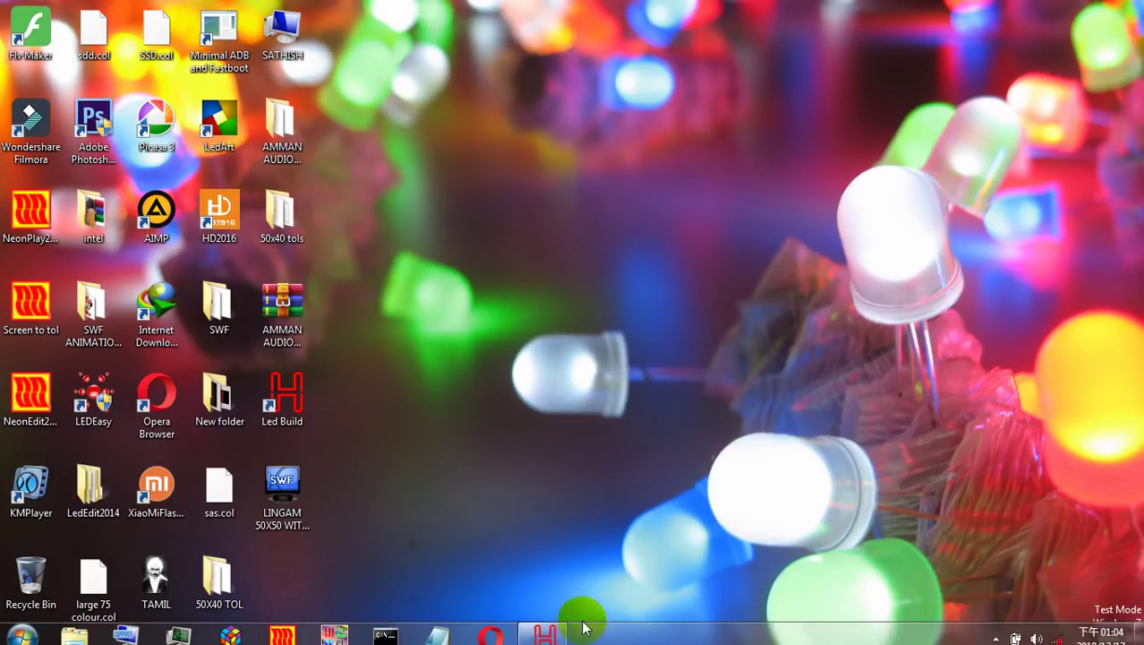
{"action": "left_click", "coordinate": [546, 627]}
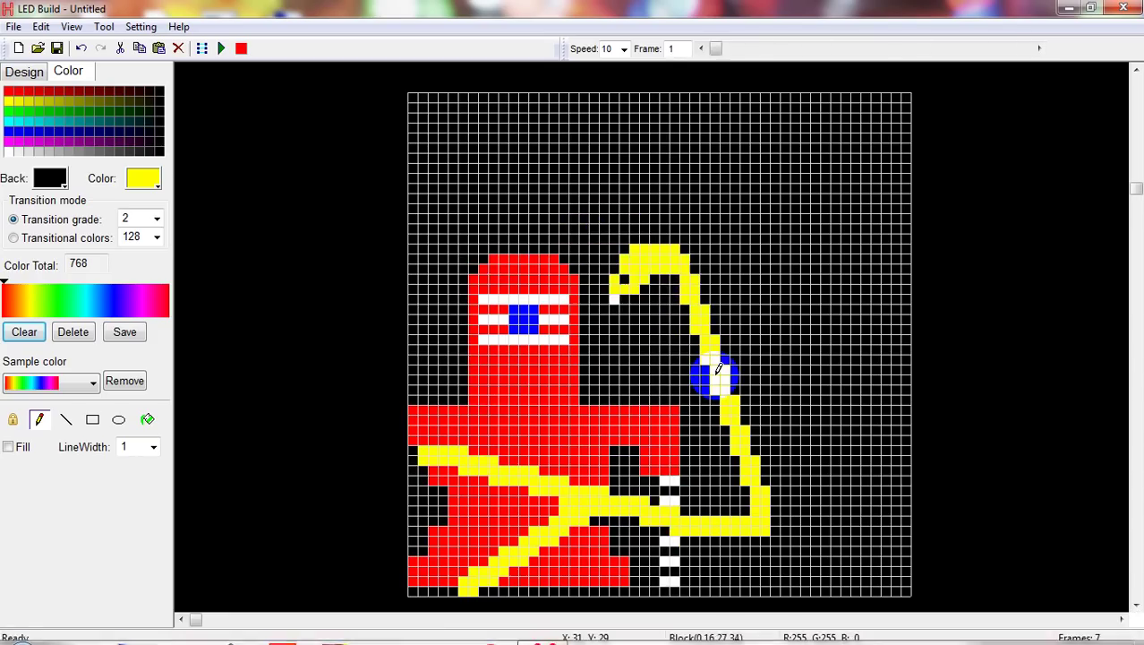